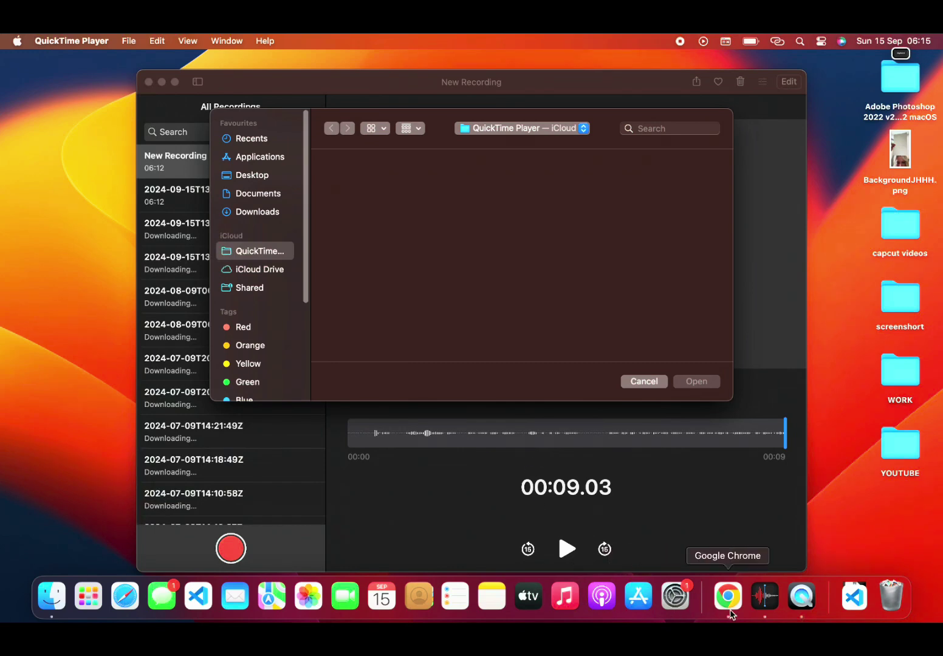
Switch to Google Chrome and review the Control Panel dashboard, from the logistics summary to the list of shipments.
click(727, 596)
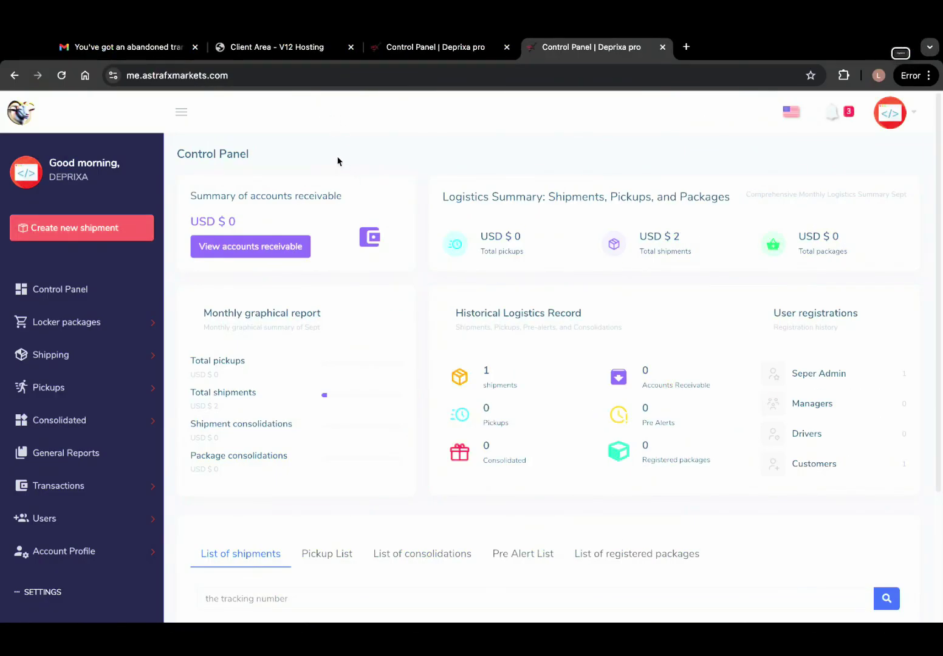
scroll(355, 296, down, 3)
scroll(356, 296, up, 3)
scroll(280, 328, down, 3)
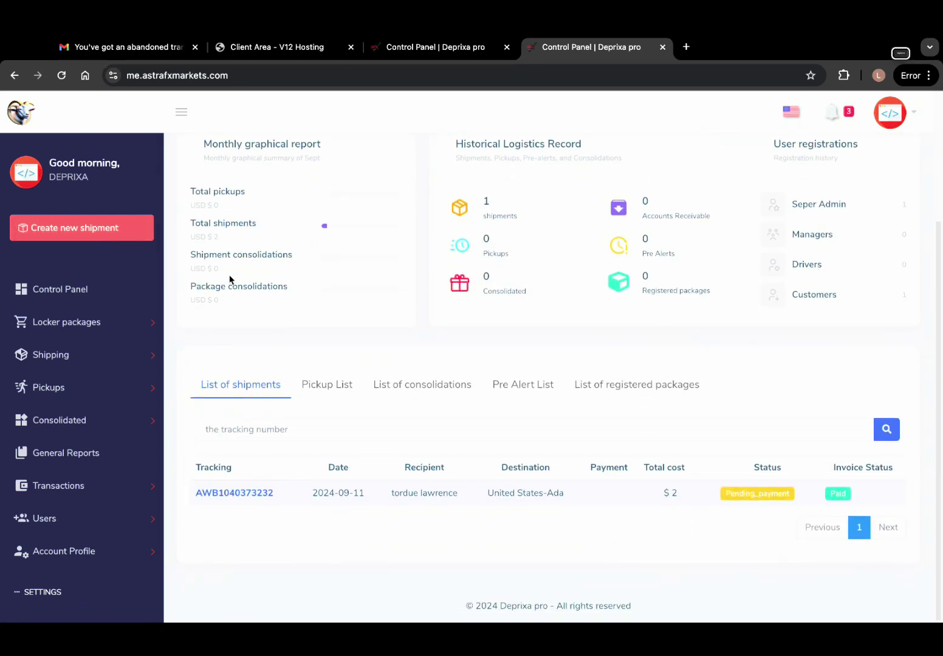
scroll(242, 309, up, 3)
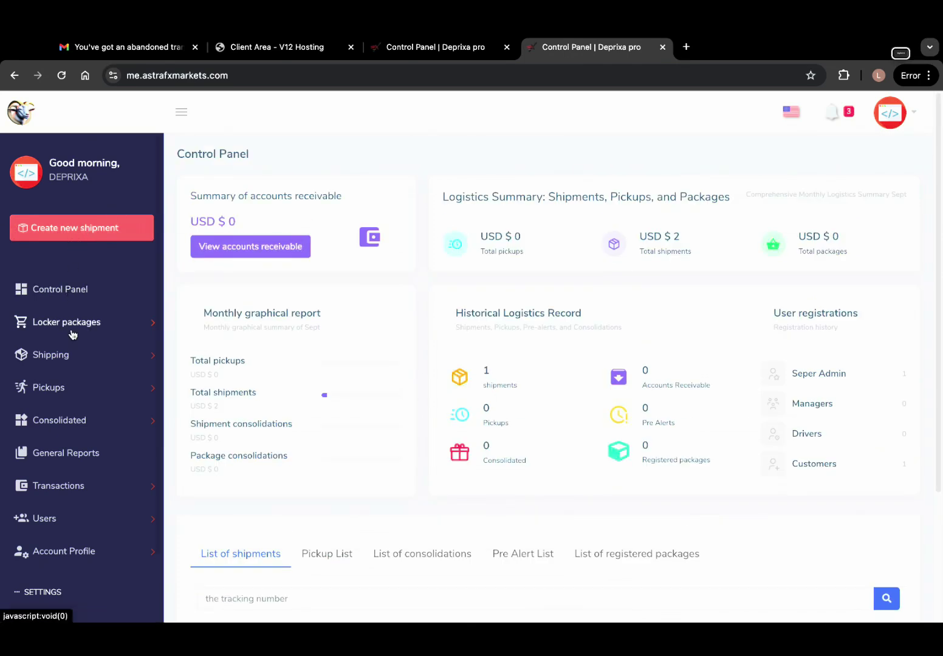
Look through the options offered under Locker packages, Shipping and Pickups.
click(144, 331)
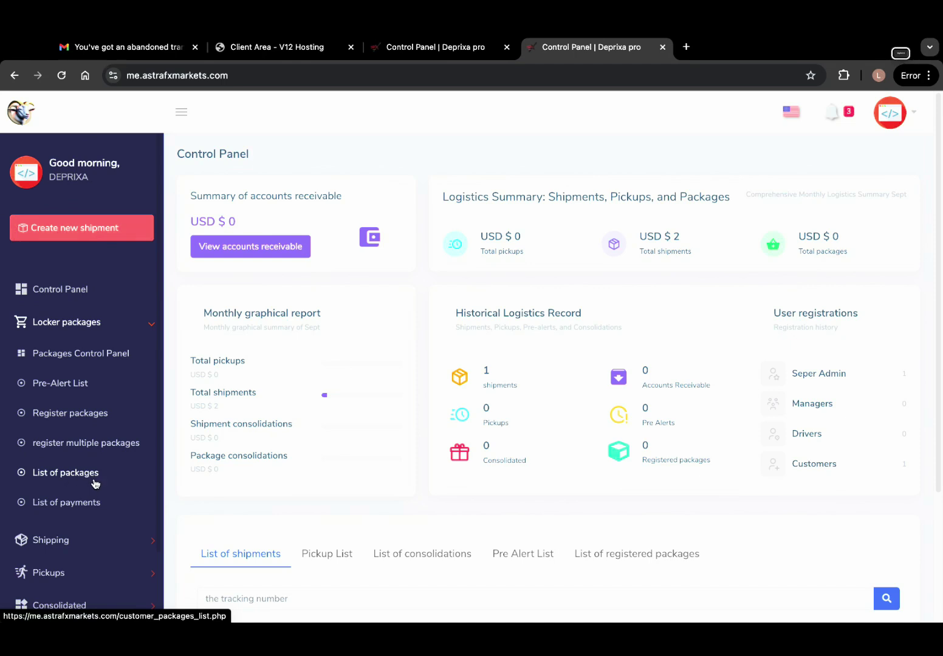
scroll(70, 509, down, 1)
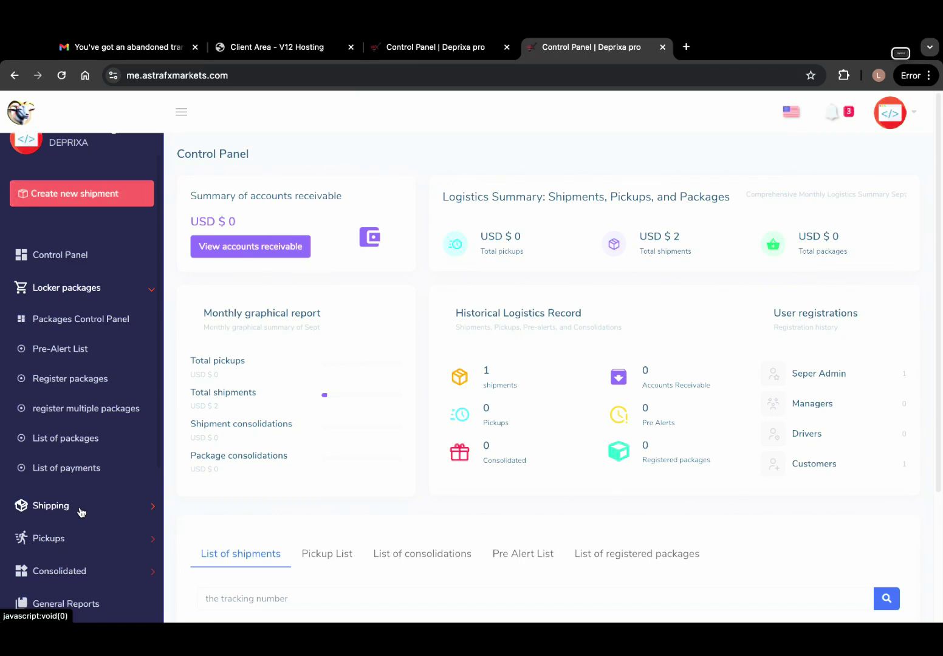
click(81, 512)
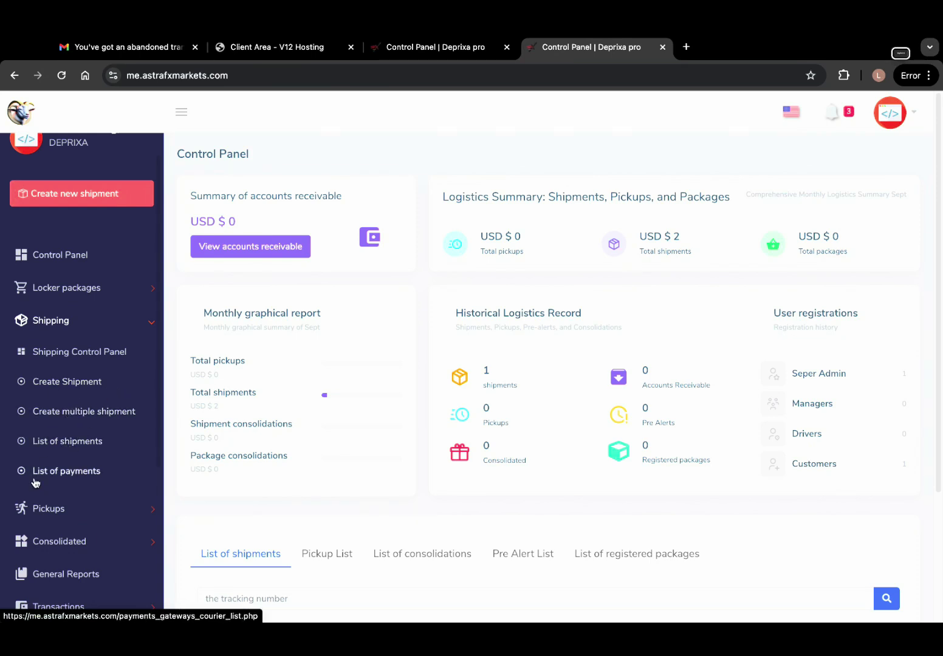
click(86, 510)
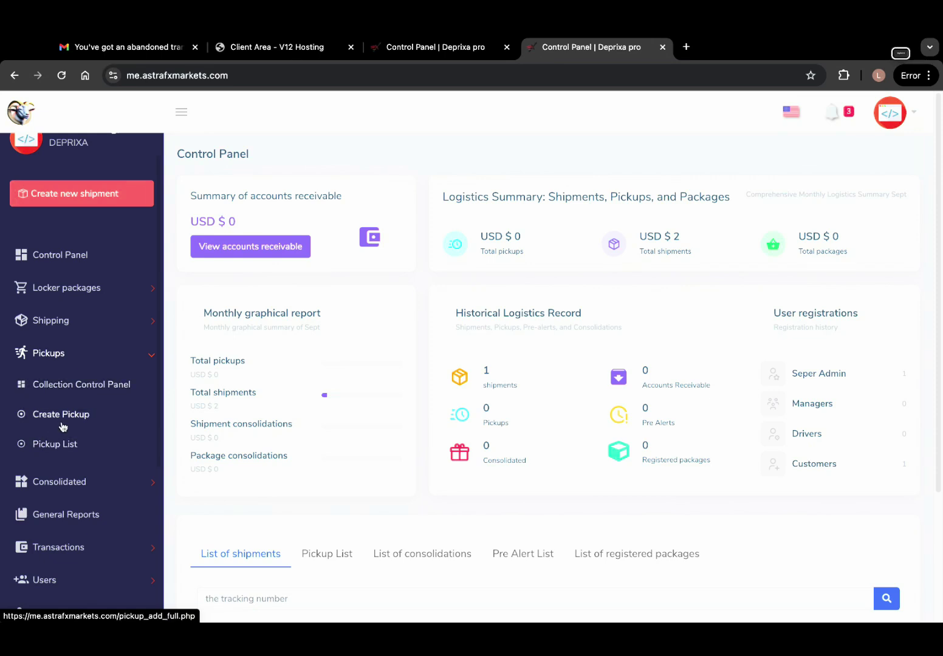
scroll(64, 483, down, 2)
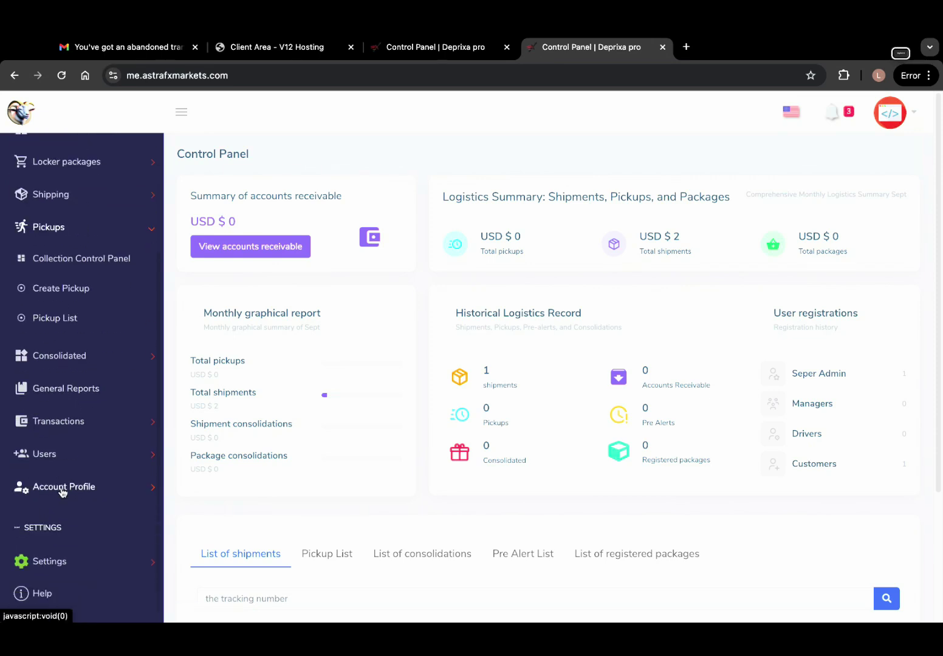
Open the General Settings page and look at the available system languages without changing the selection.
click(100, 563)
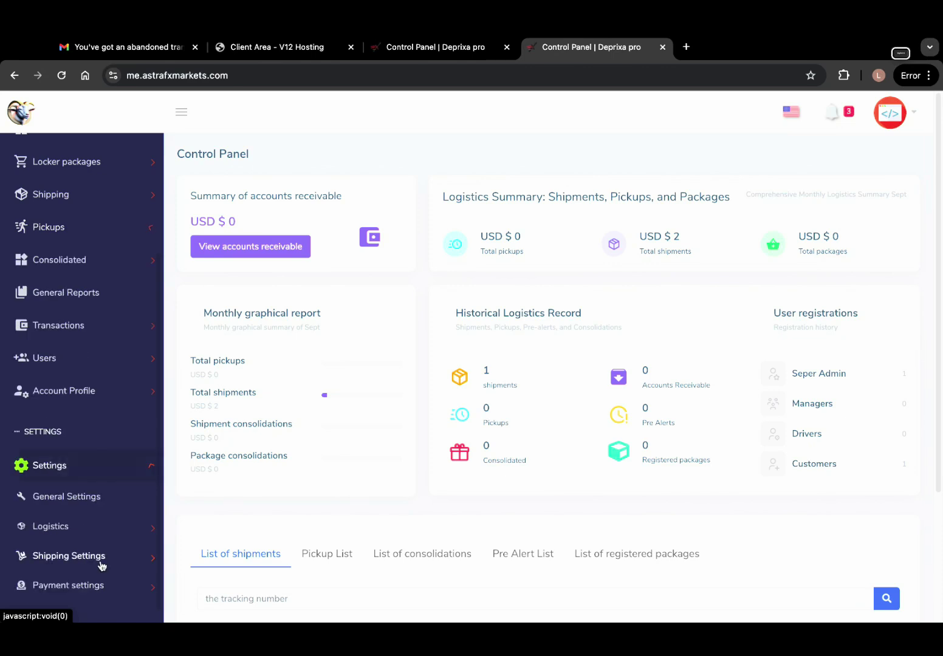
click(67, 498)
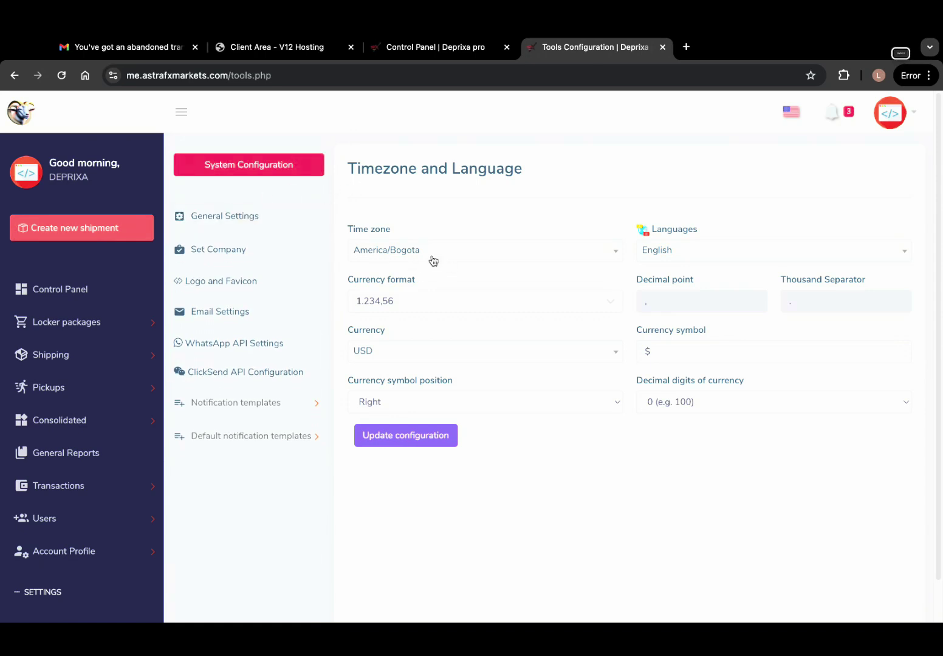
click(710, 252)
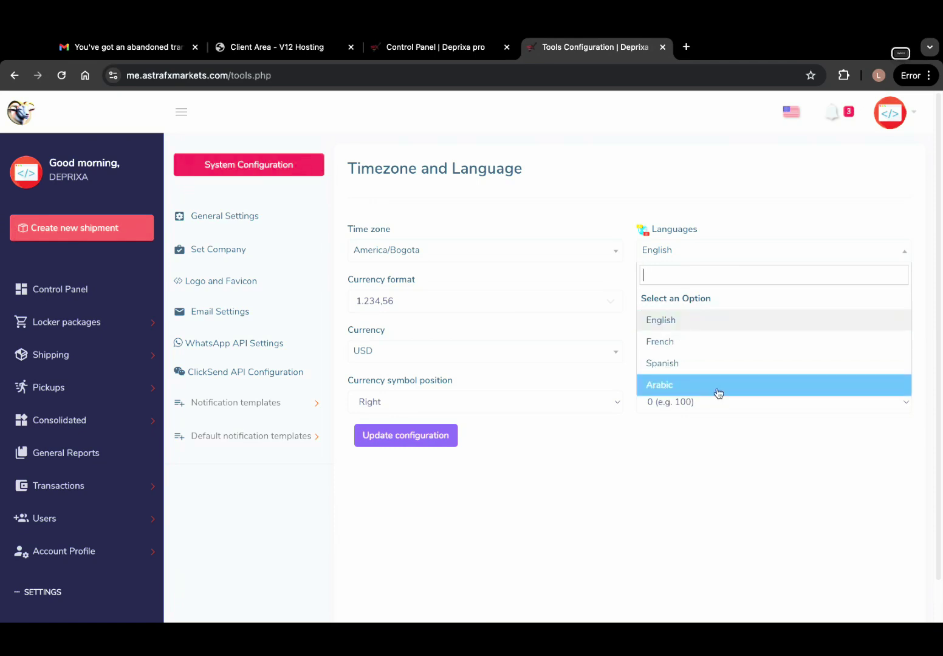
click(659, 166)
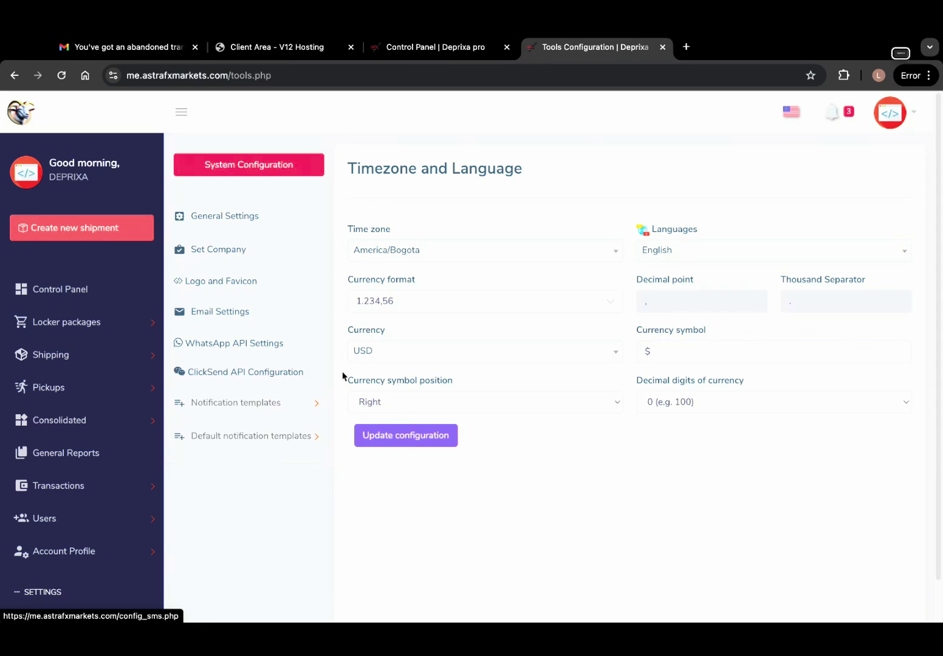
Look over the Notification templates, Default notification templates and the other settings categories.
click(233, 409)
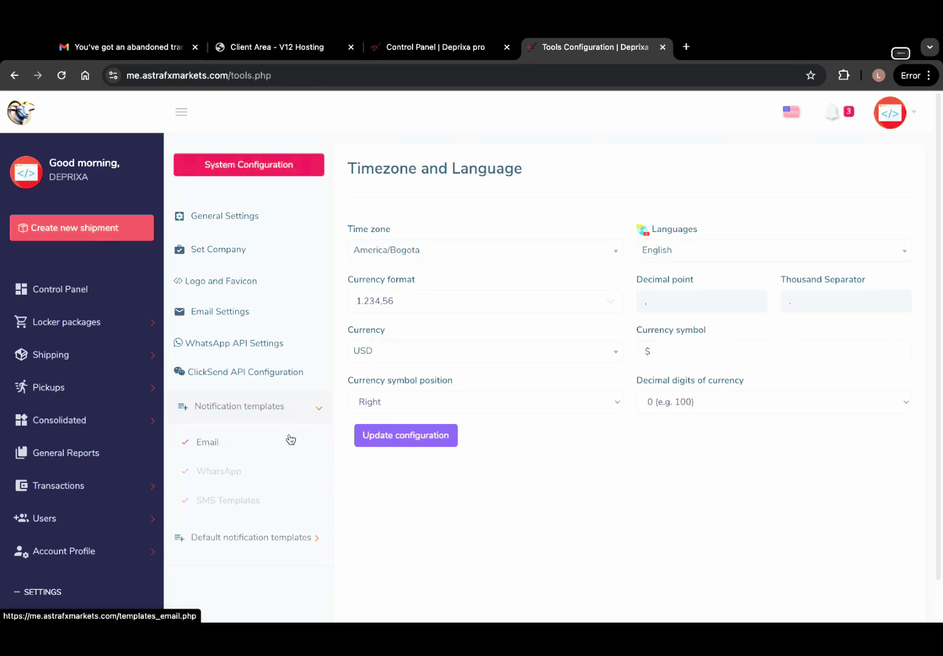
click(260, 550)
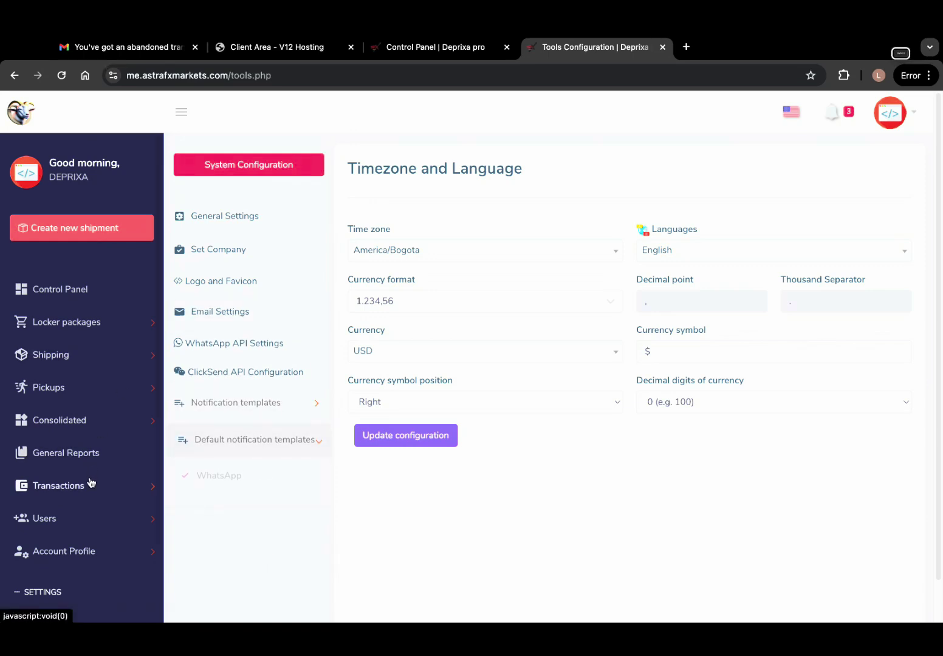
scroll(91, 483, down, 4)
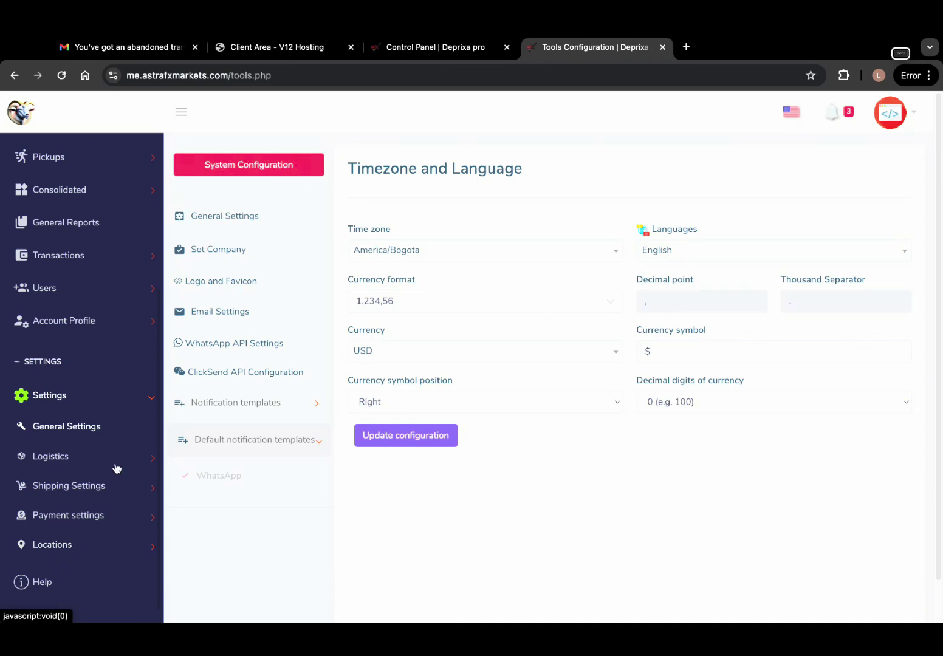
scroll(70, 270, up, 1)
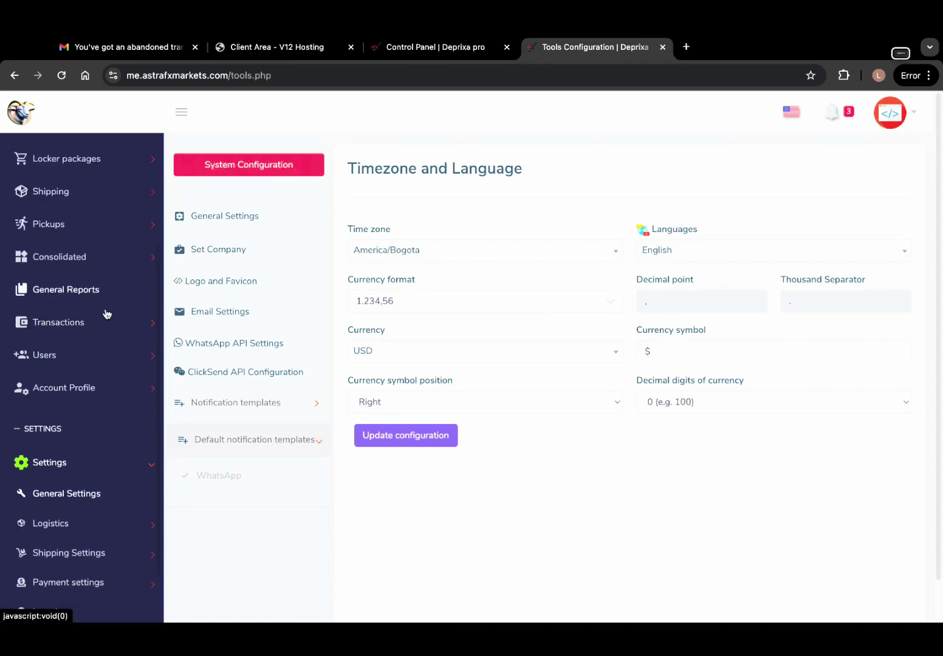
scroll(107, 321, up, 3)
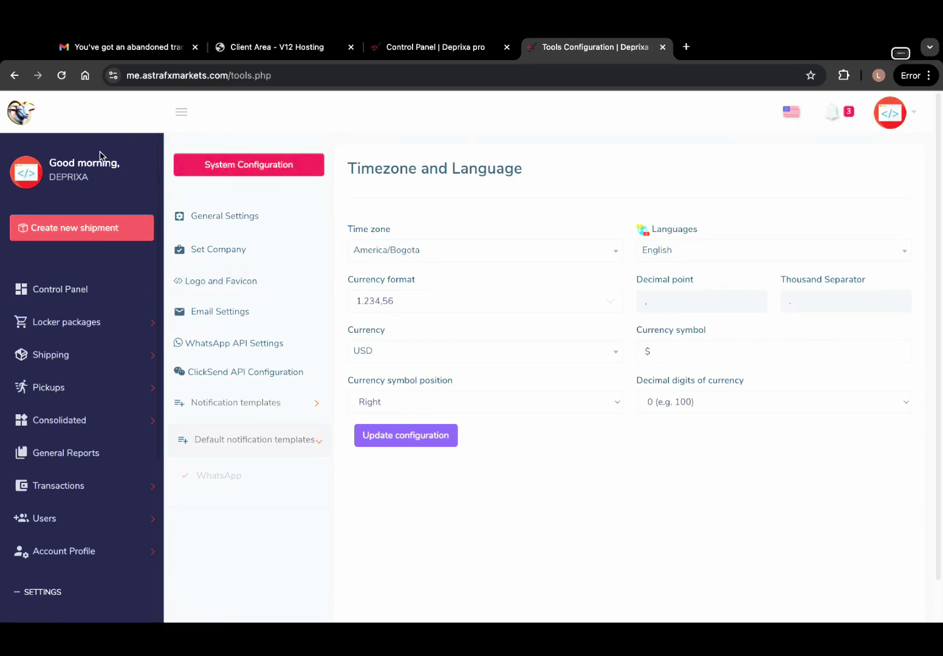
Review the package registration options under Locker packages and the shipment options under Shipping.
click(80, 326)
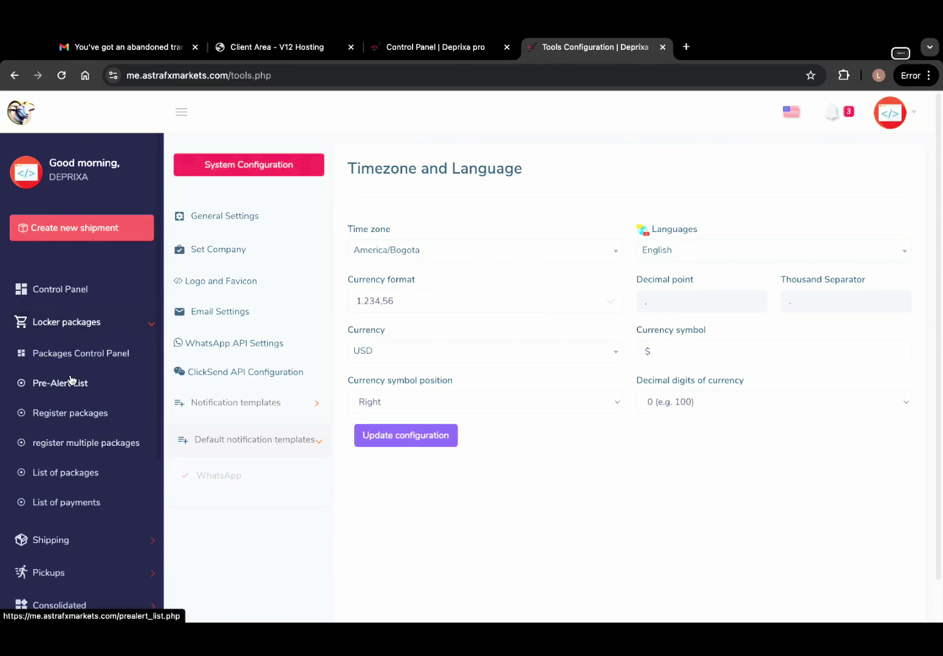
scroll(63, 498, down, 2)
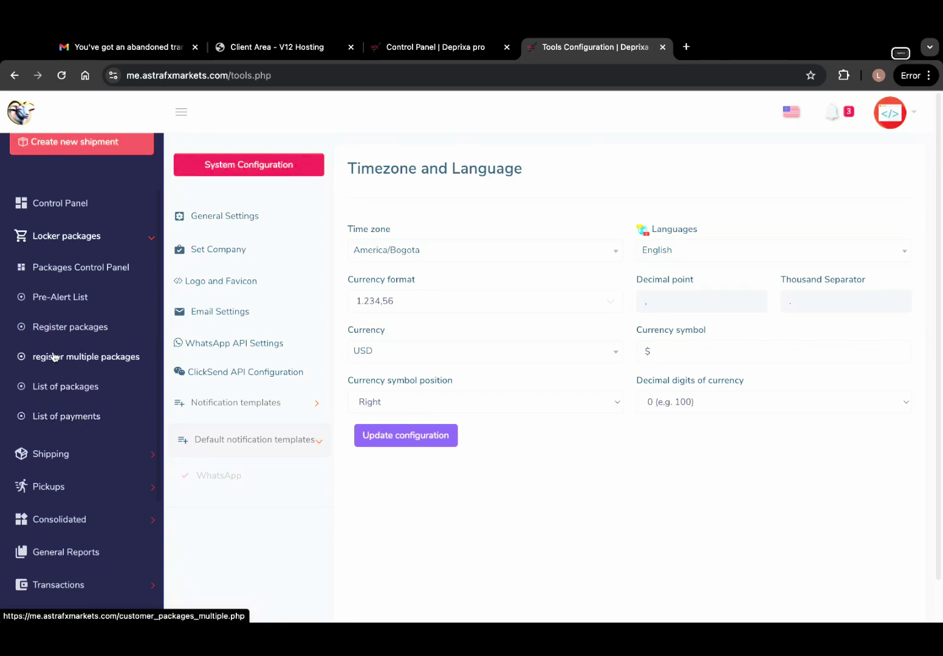
click(83, 456)
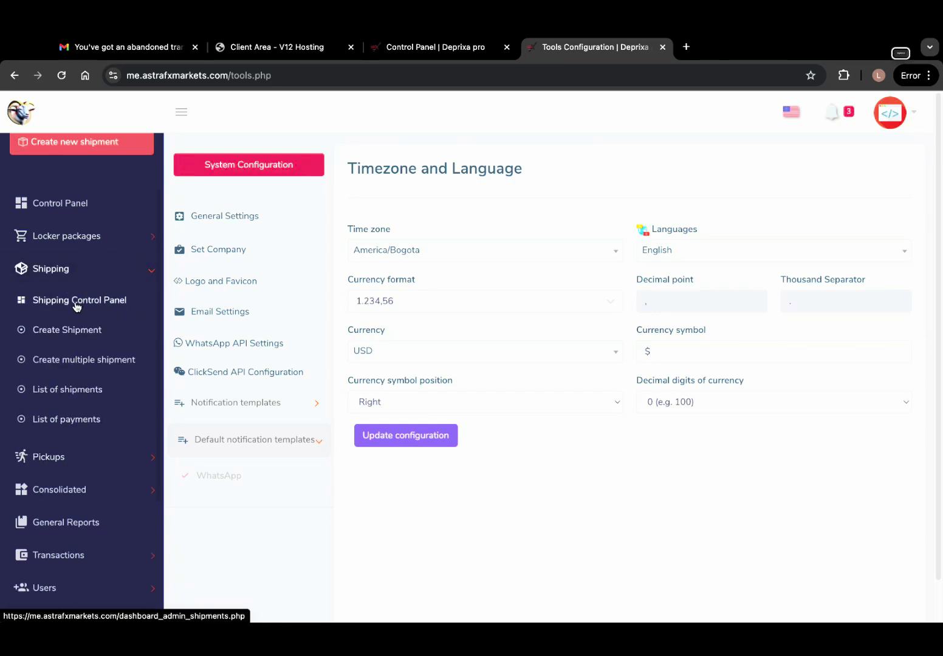
Return to the Control Panel and view its list of shipments.
scroll(76, 303, up, 2)
click(92, 286)
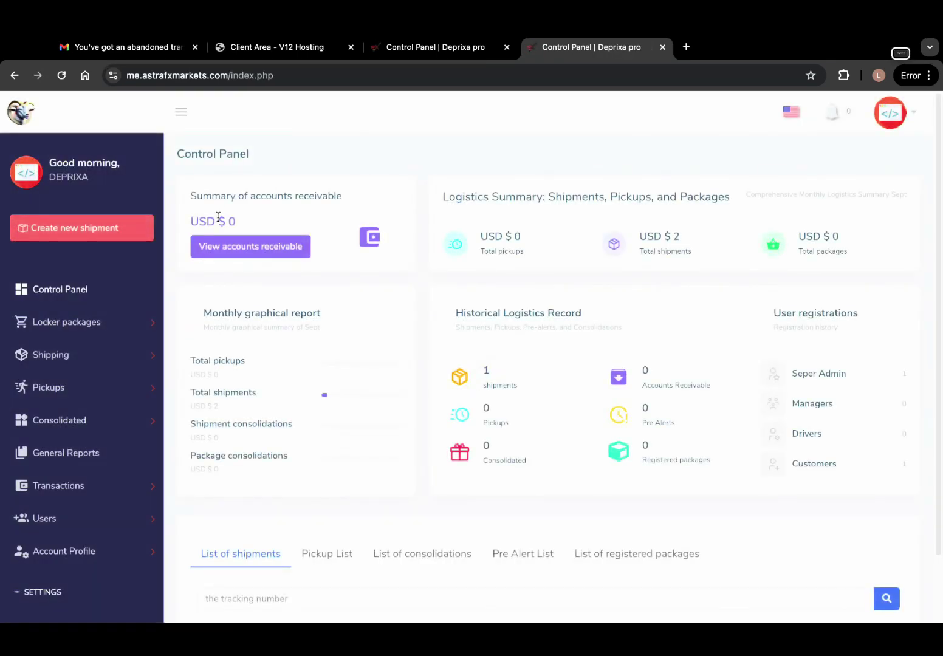
scroll(372, 418, down, 3)
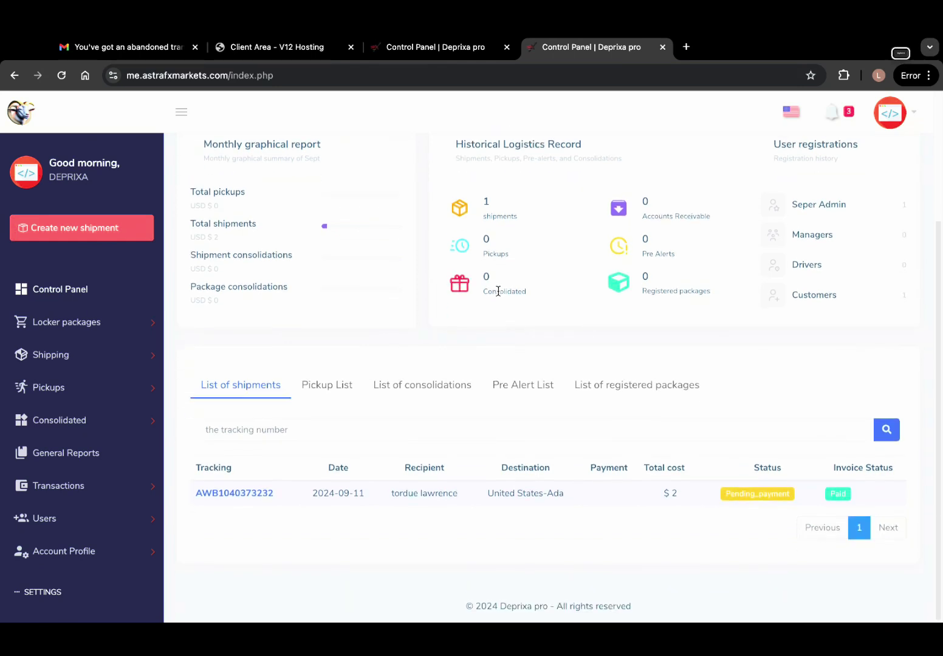
Open the full List of shipments page of the Shipping section.
click(70, 355)
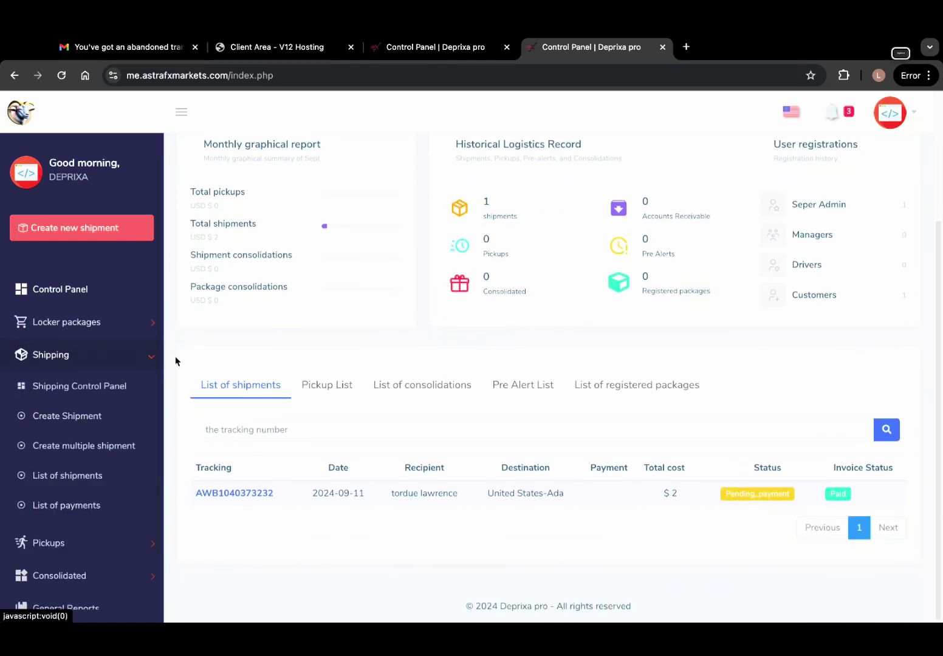
click(79, 357)
scroll(87, 436, down, 2)
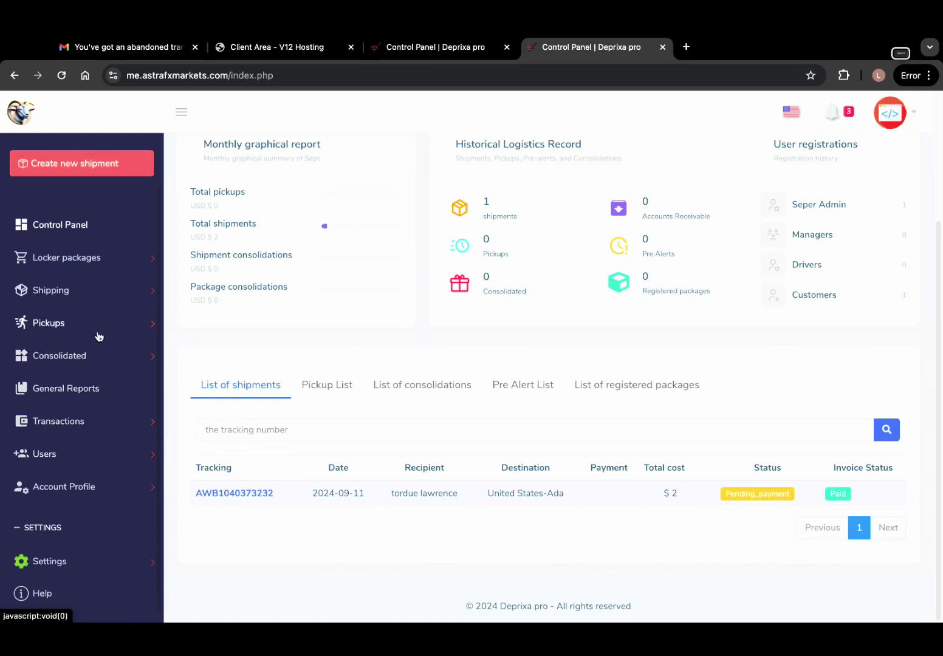
click(111, 291)
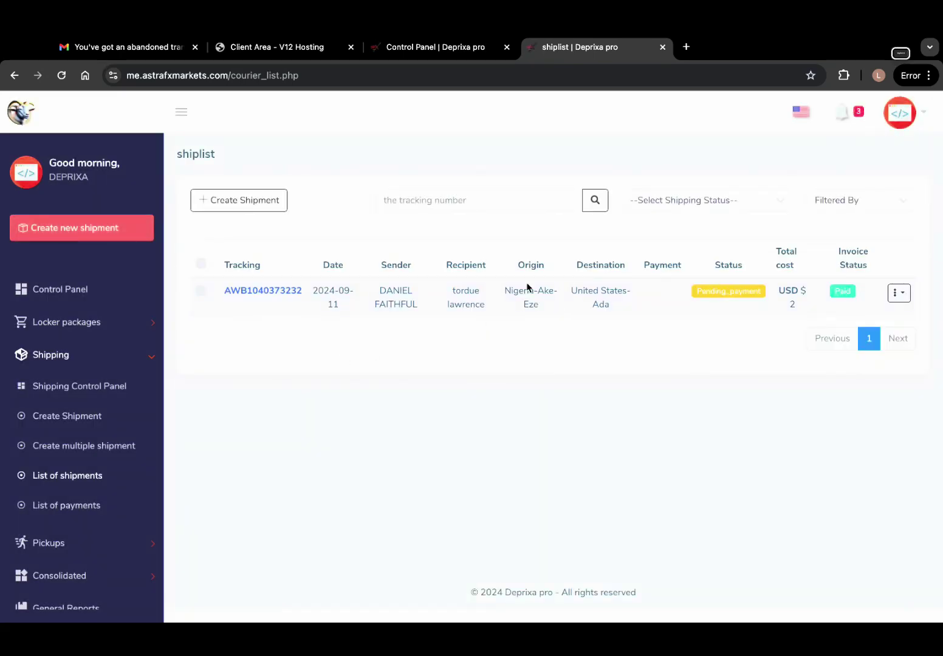
Copy the tracking number of the shipment in the list.
drag(304, 290, 227, 293)
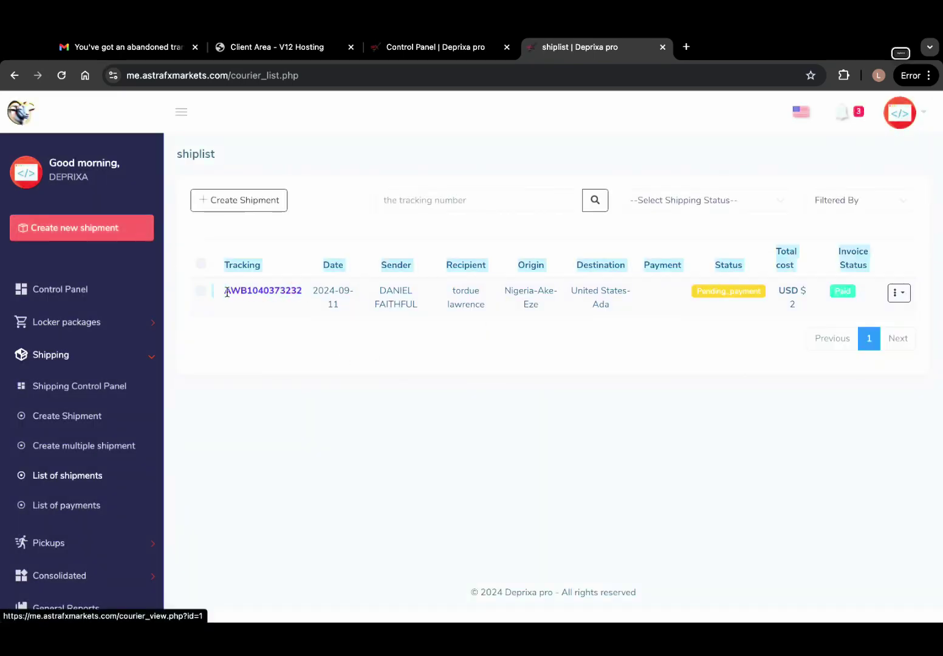
click(277, 397)
drag(307, 293, 223, 292)
right_click(248, 290)
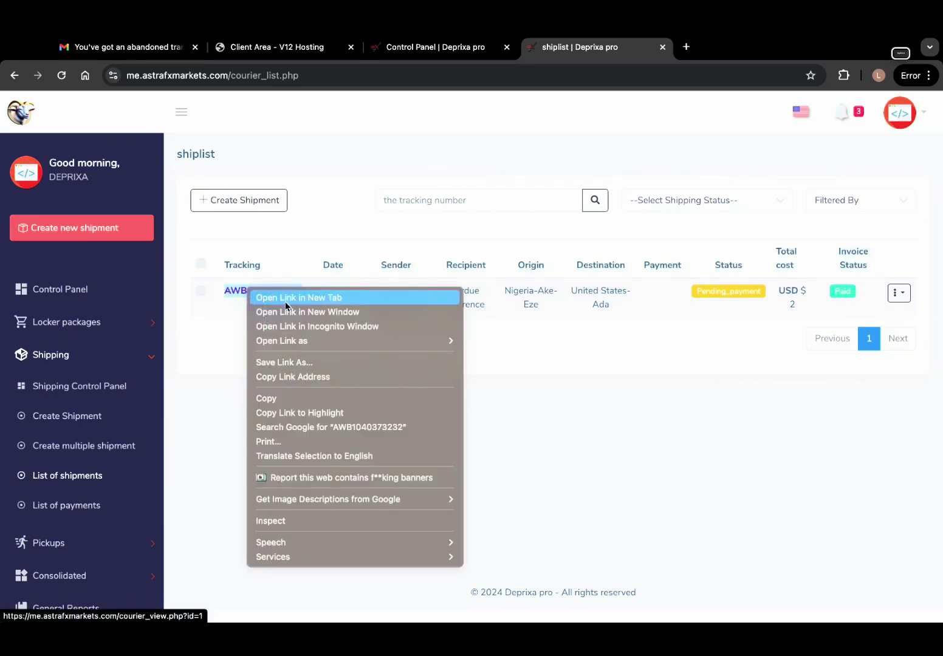
click(290, 401)
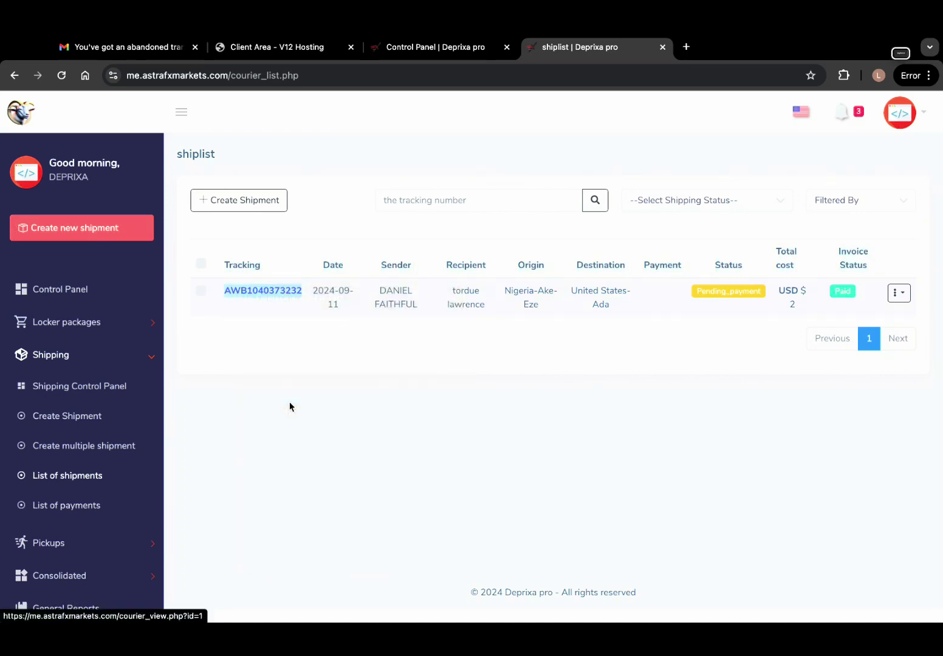
Check the other open Control Panel page, return to the shipment list and log out of the account.
click(462, 55)
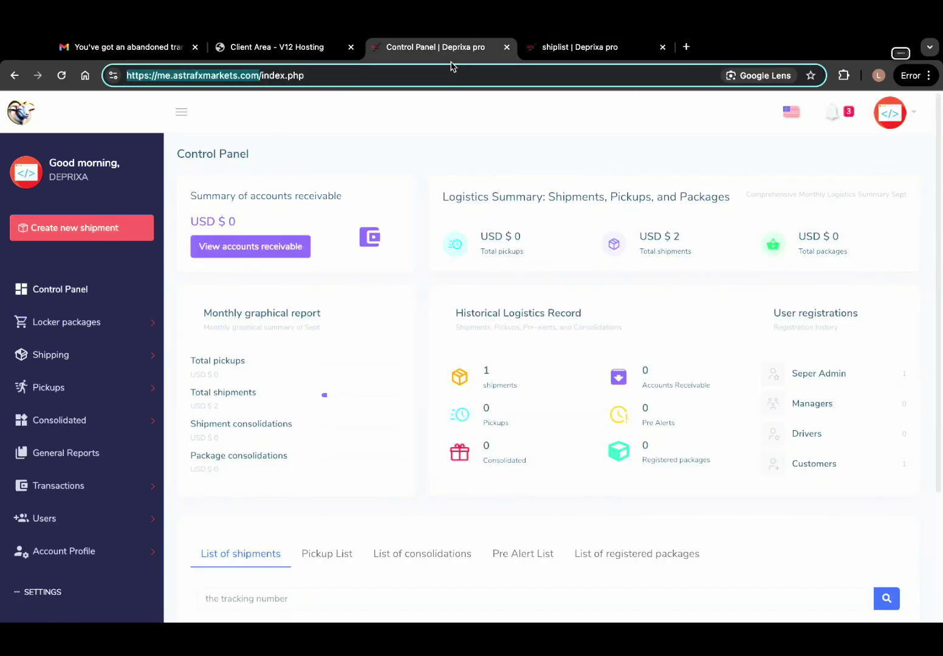
click(623, 51)
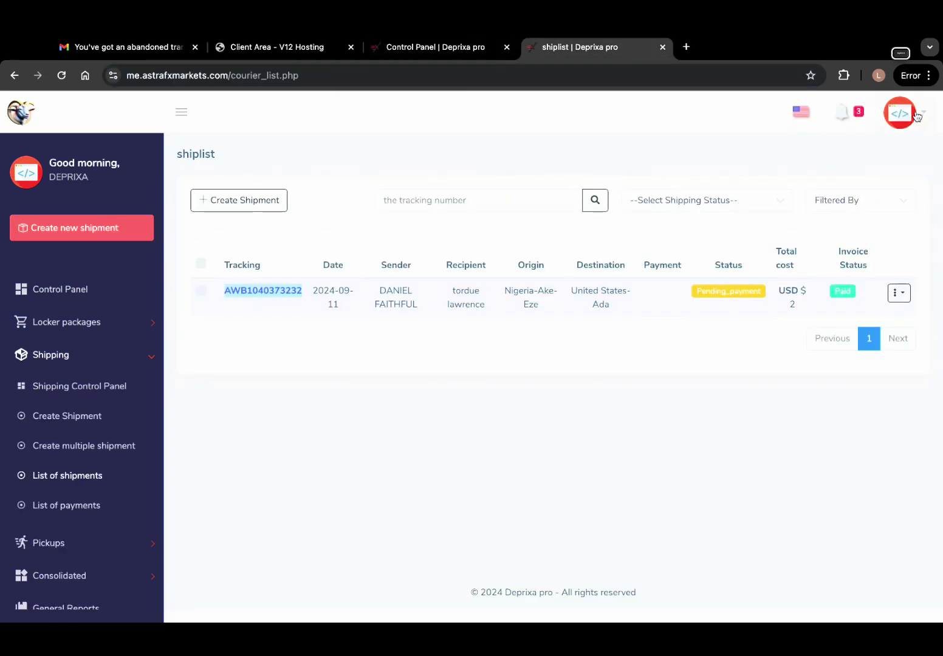
click(910, 115)
click(818, 298)
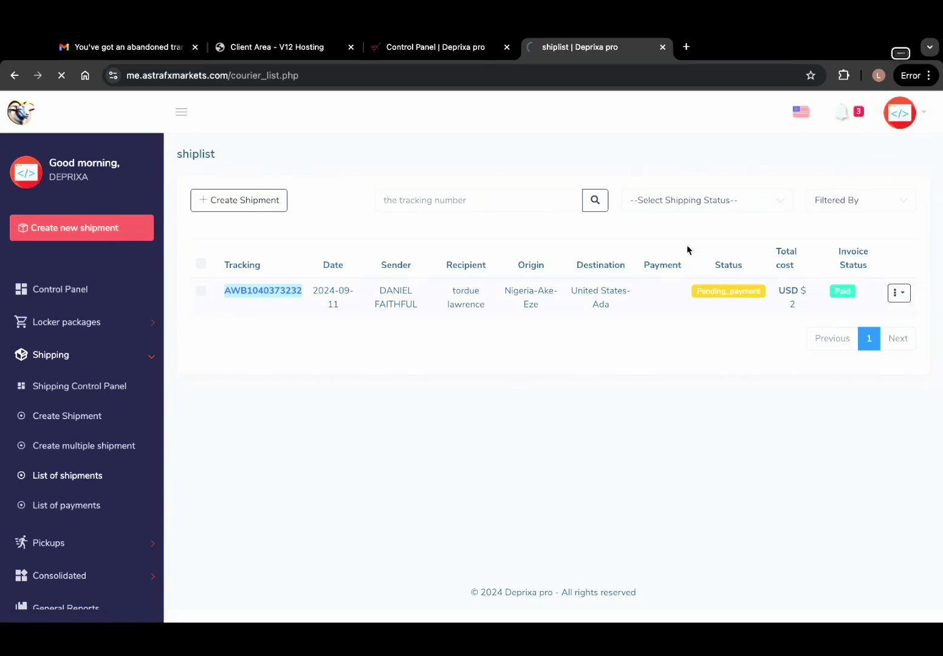
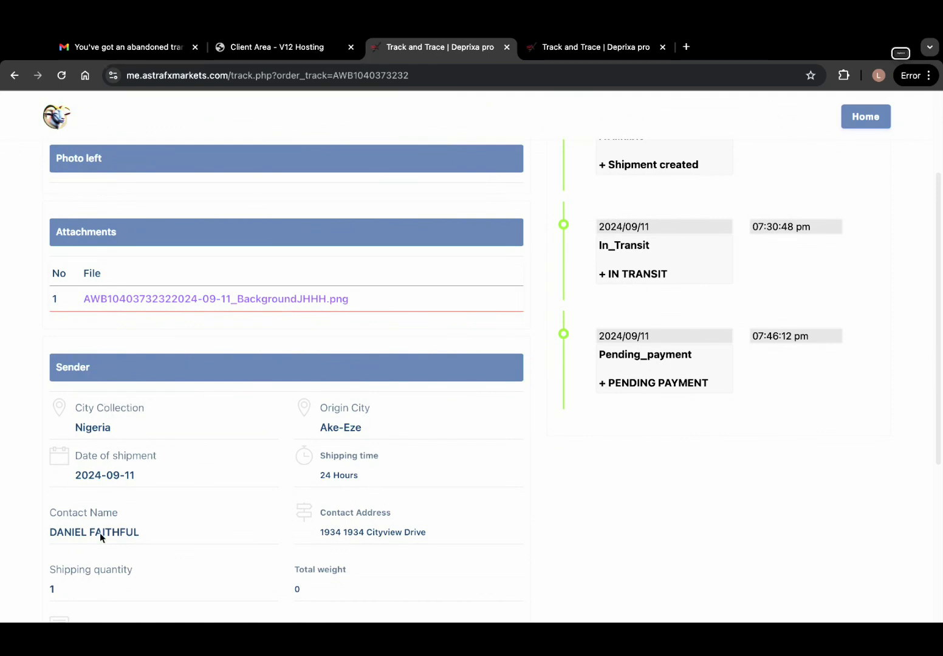
Examine the tracked shipment's sender, recipient and shipping history, and switch to the Track and Trace search page.
scroll(100, 533, down, 5)
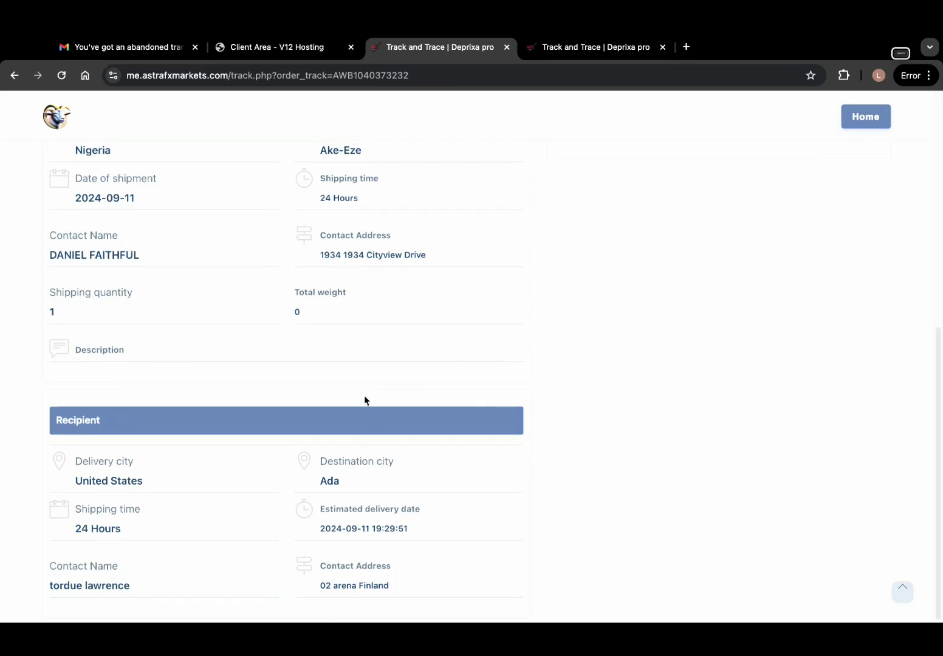
scroll(365, 398, up, 6)
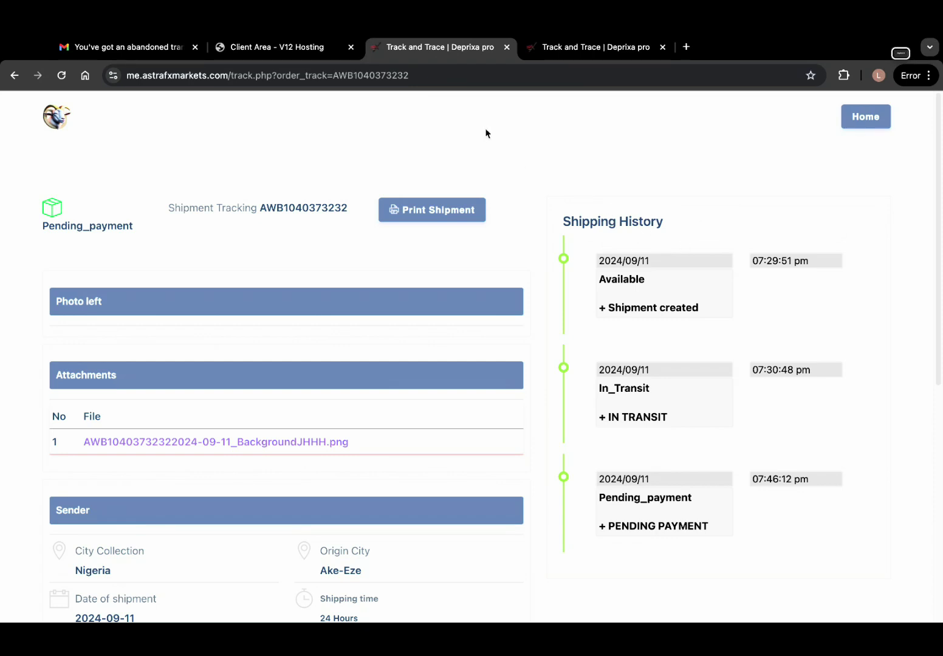
click(596, 47)
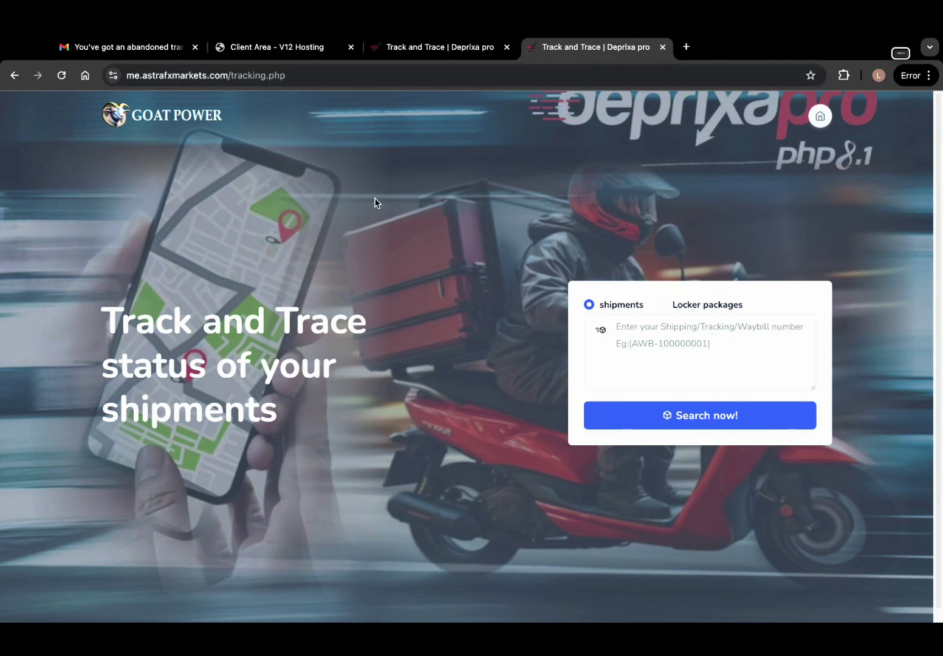
Return to the login page, log in to the admin account with the prefilled credentials and open the Shipping section's List of shipments.
click(13, 75)
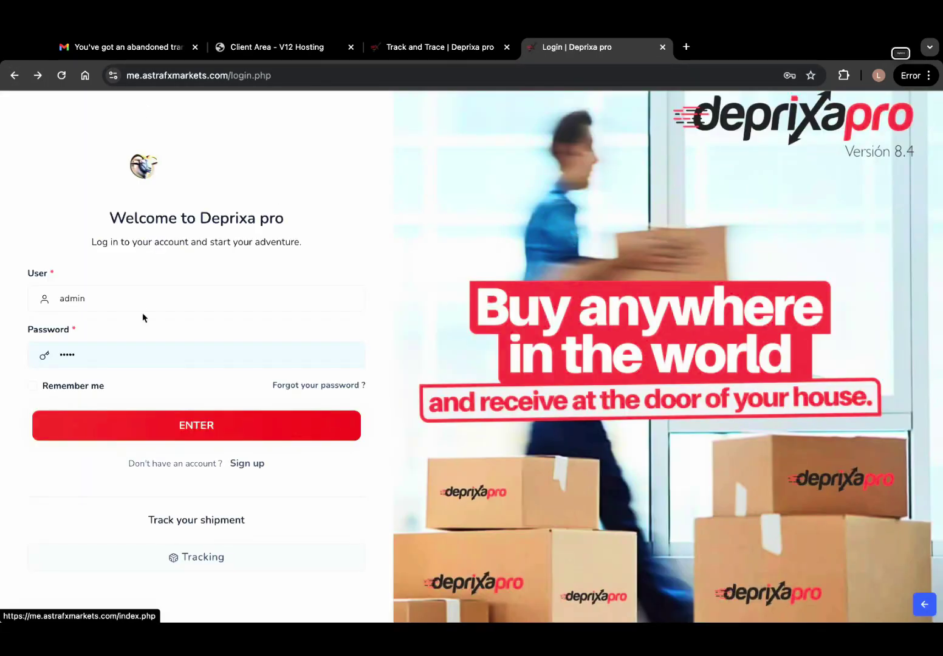
click(176, 428)
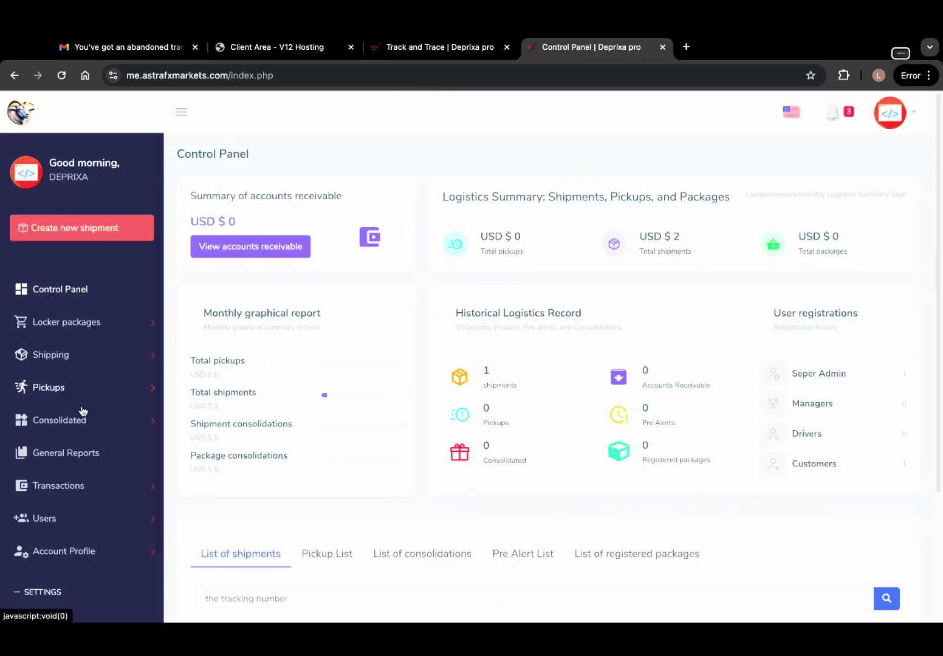
click(92, 361)
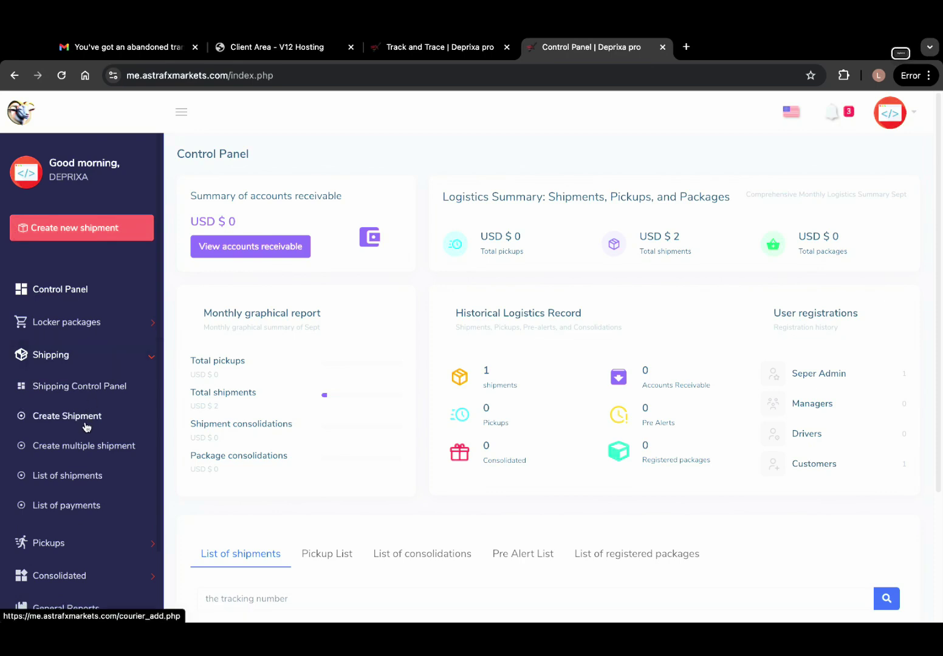
click(77, 477)
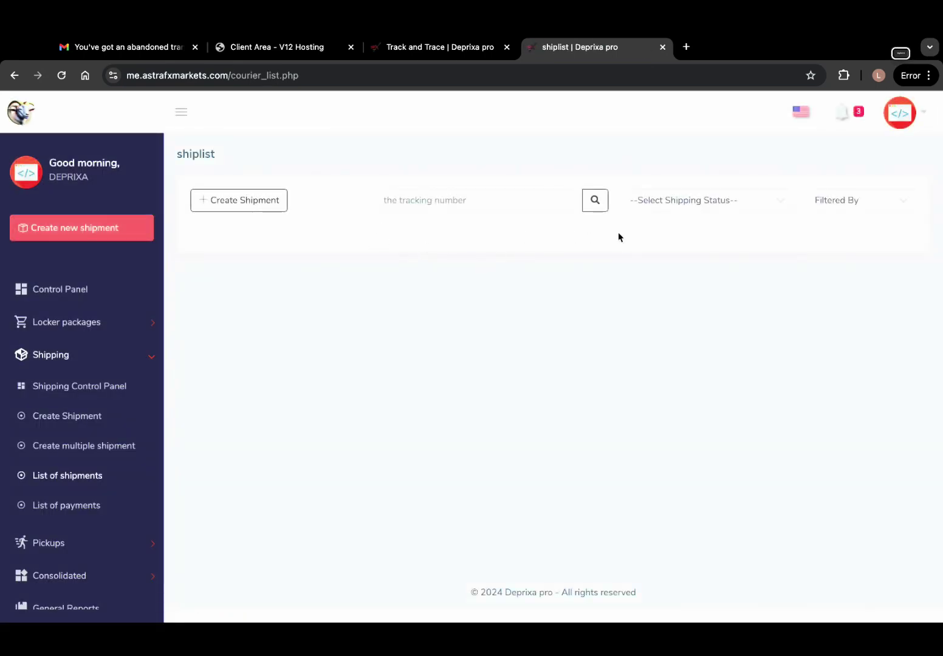
Open the Shipment tracking form for the shipment in the list.
click(896, 292)
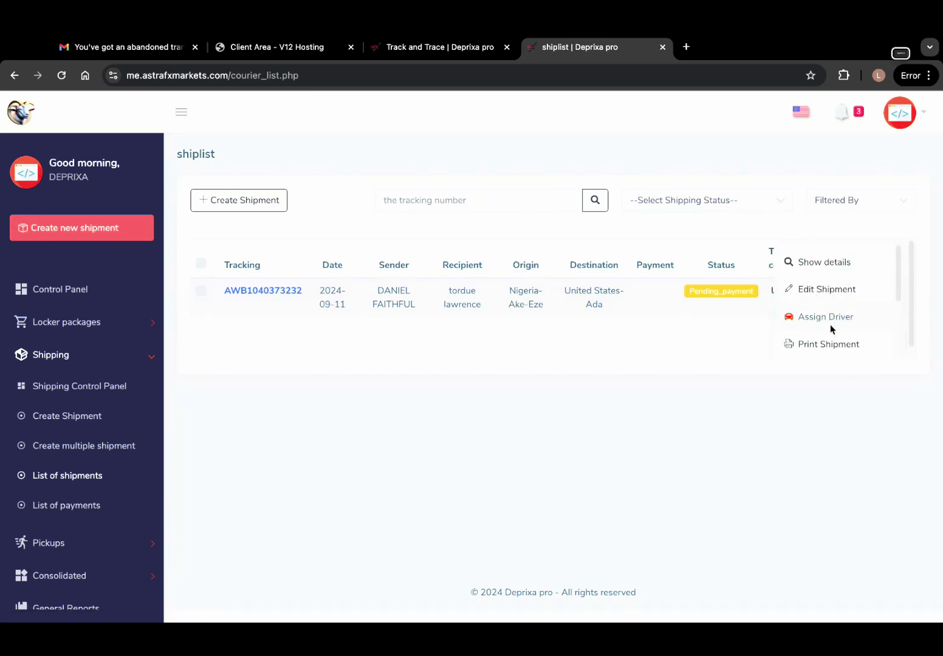
scroll(815, 317, down, 2)
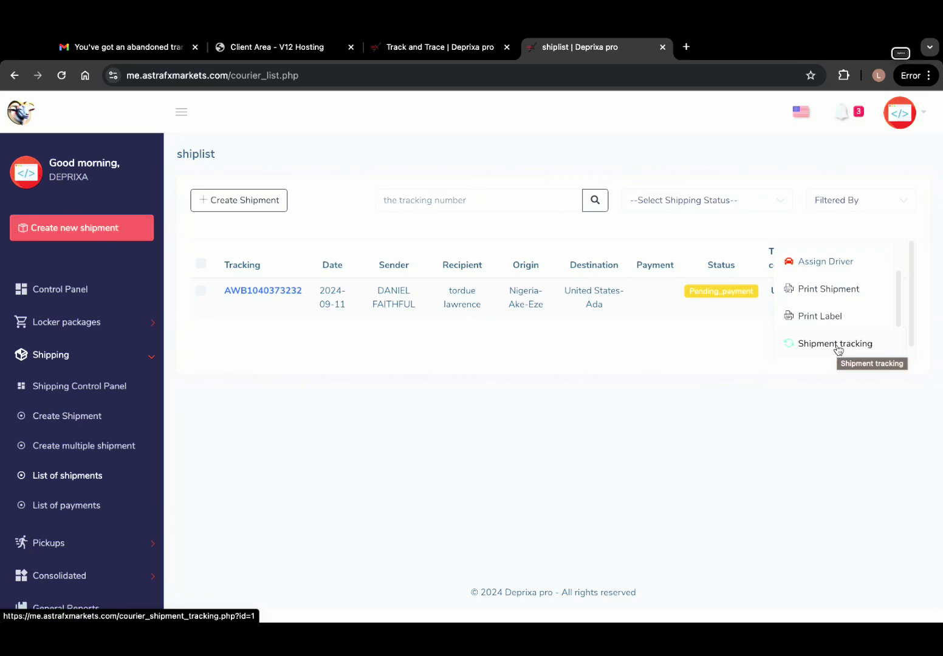
click(836, 345)
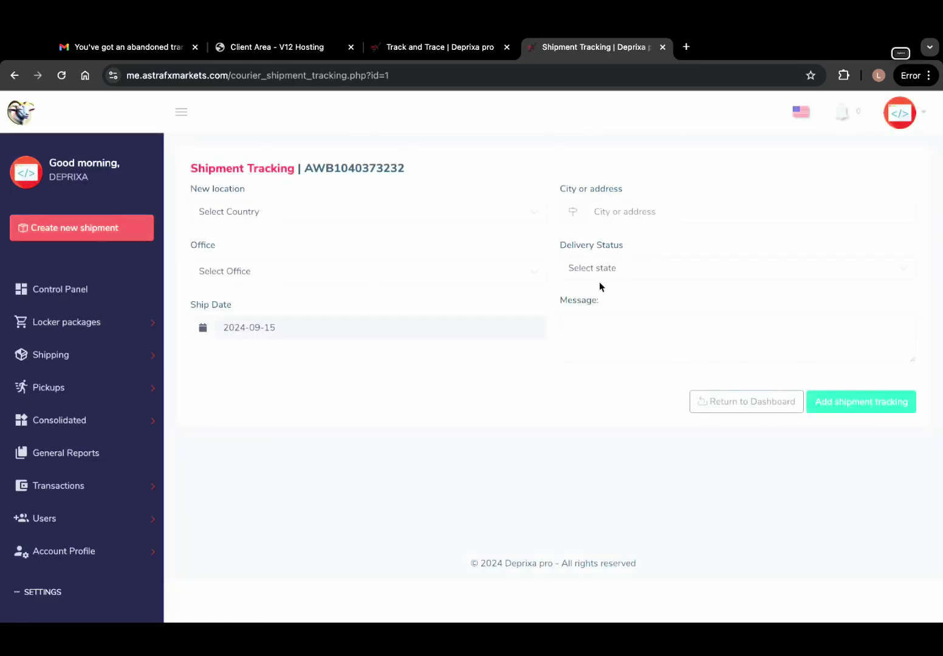
Set the new location to Benin and choose the office with the Arabic name.
click(366, 213)
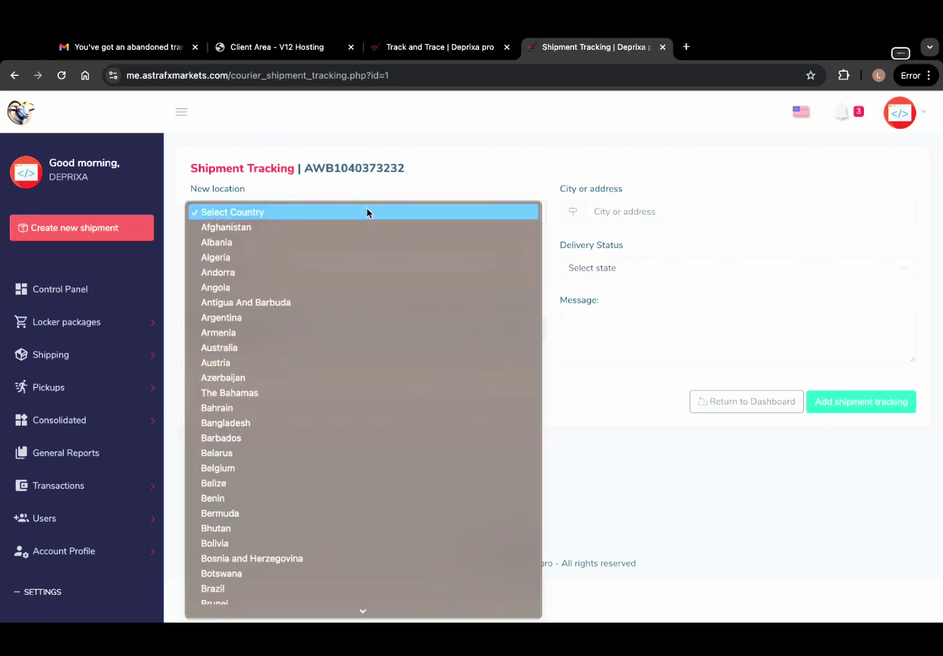
click(312, 499)
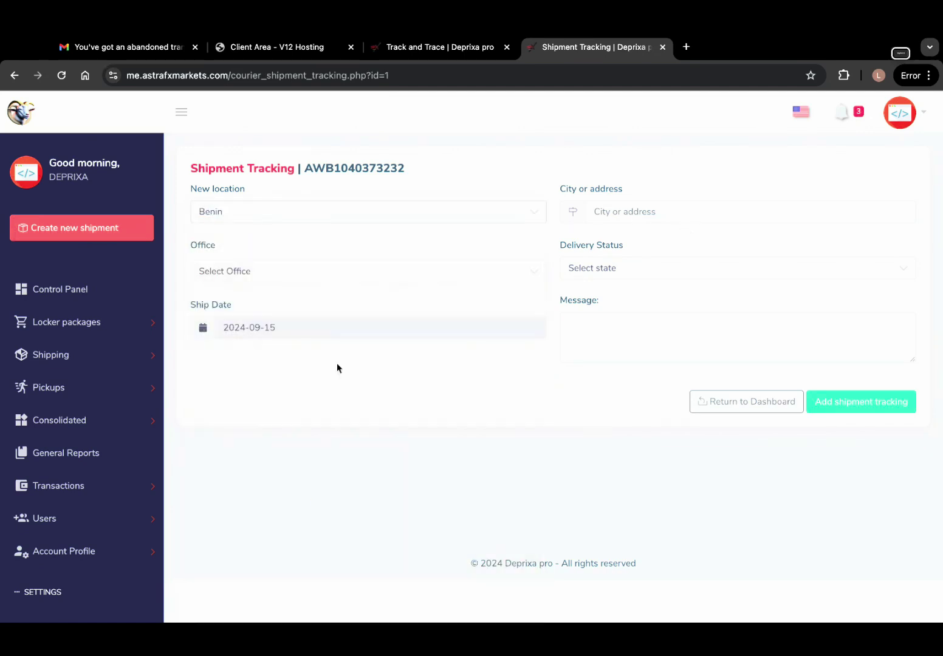
click(316, 277)
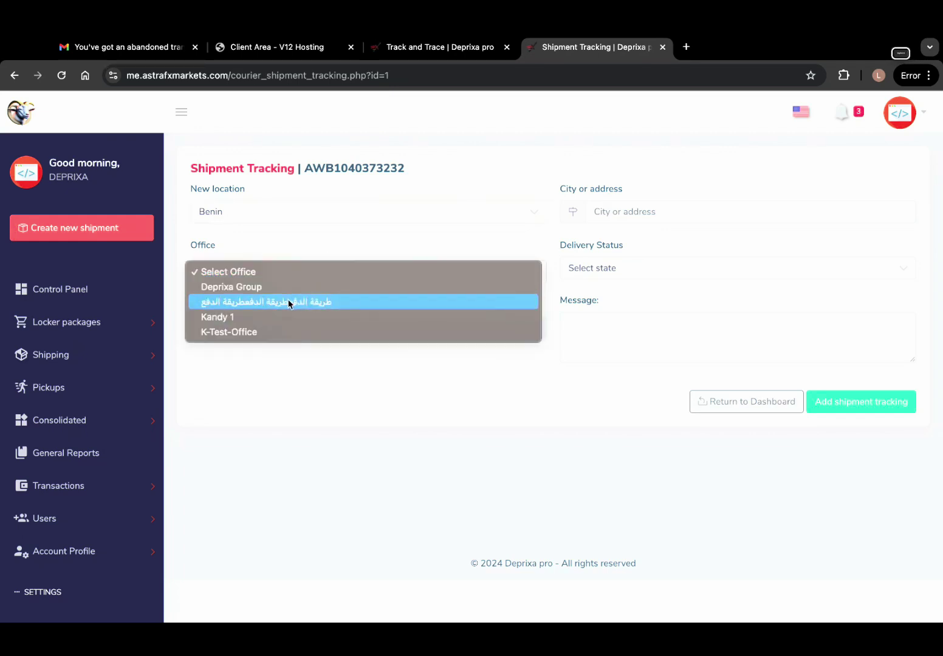
click(409, 292)
Set the delivery status to In_Transit and enter the message "the goods are in transit".
click(625, 267)
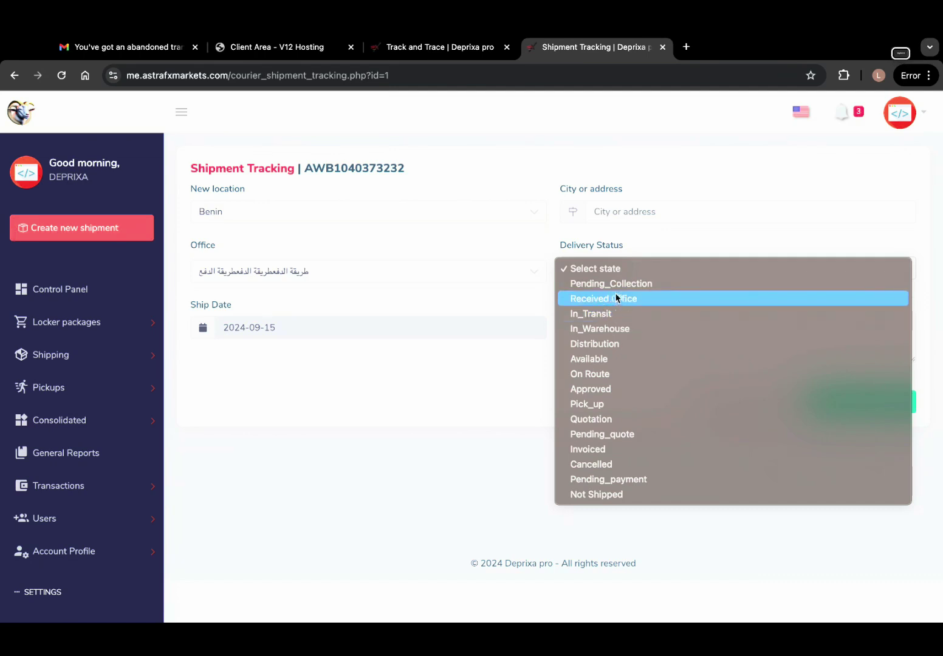
click(621, 484)
click(603, 267)
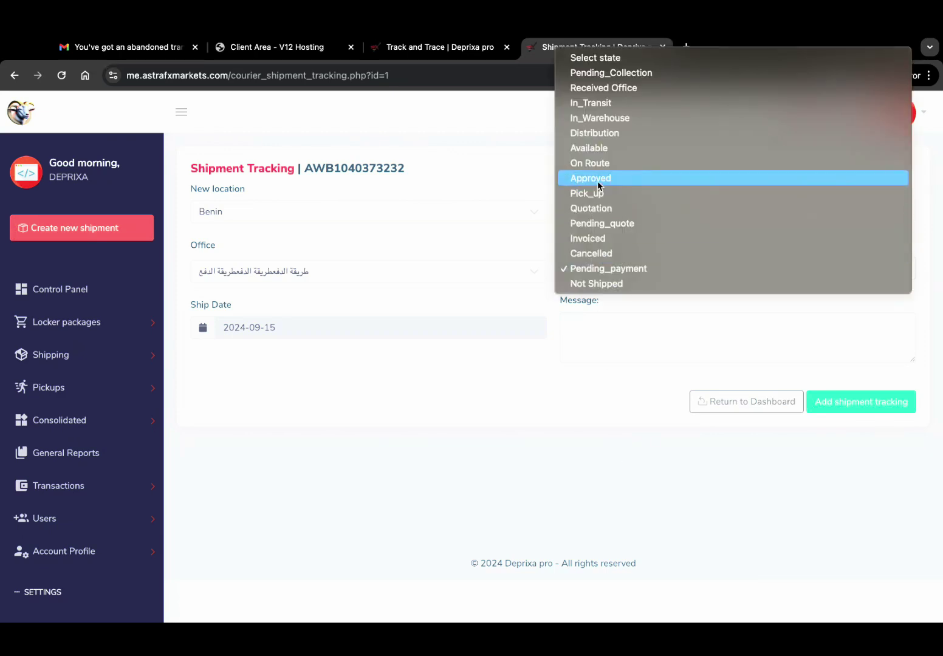
click(597, 103)
click(597, 331)
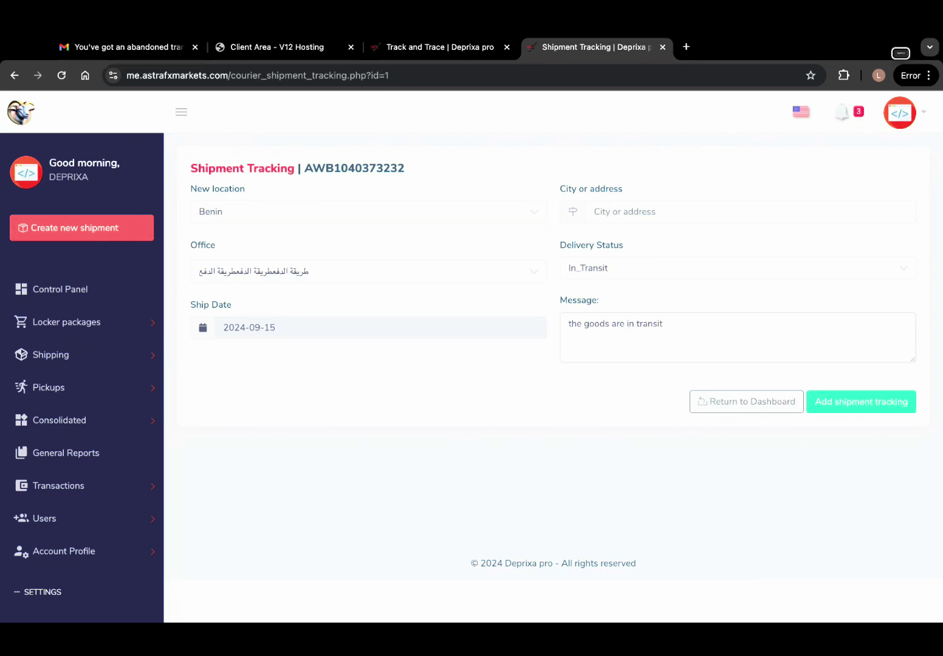
Set the ship date to 2024-08-28, fill in the saved street address and submit the shipment tracking update.
click(336, 323)
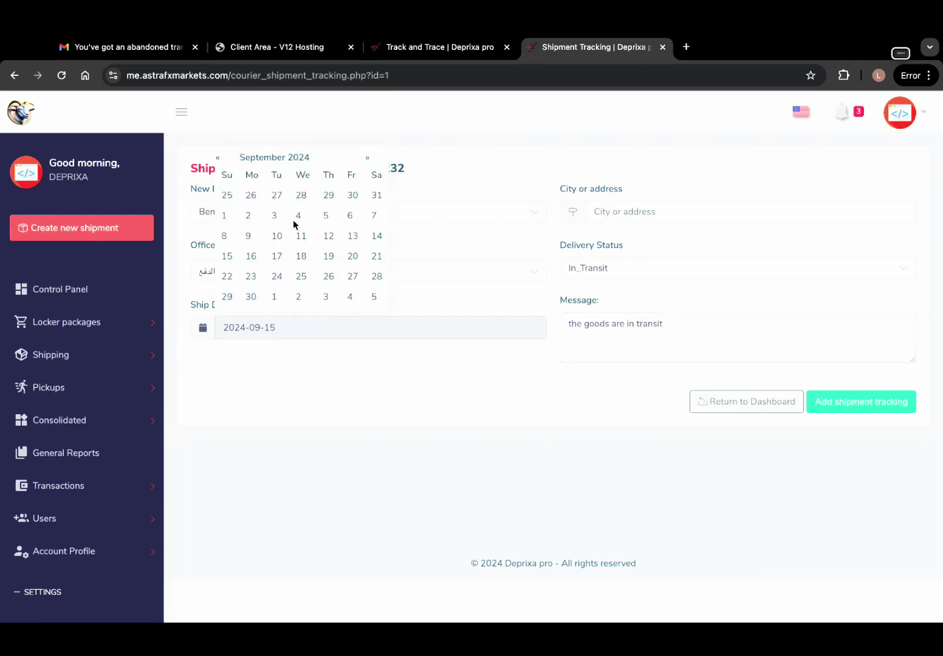
click(301, 194)
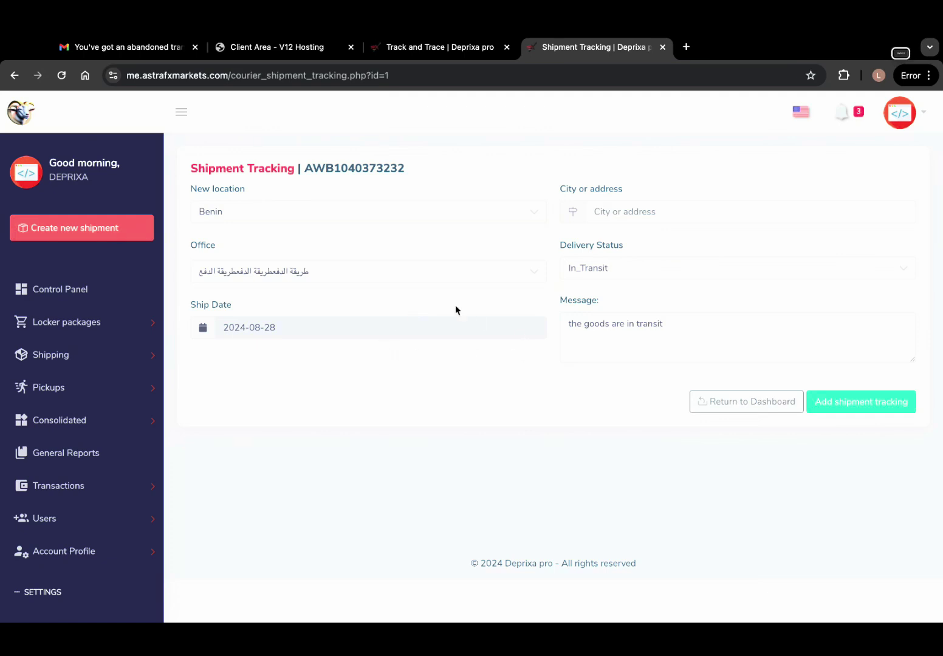
click(848, 406)
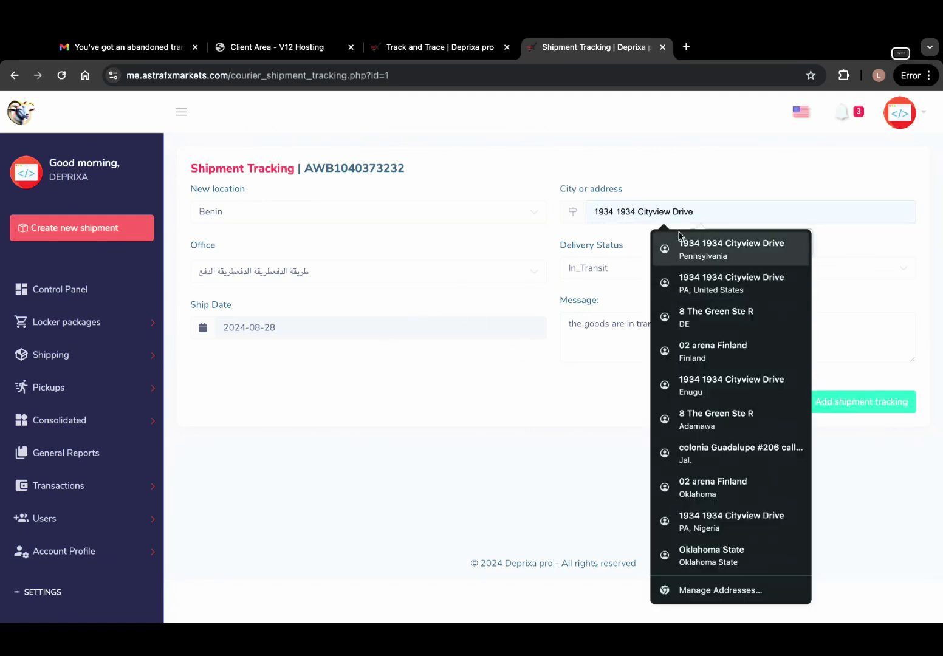
click(706, 249)
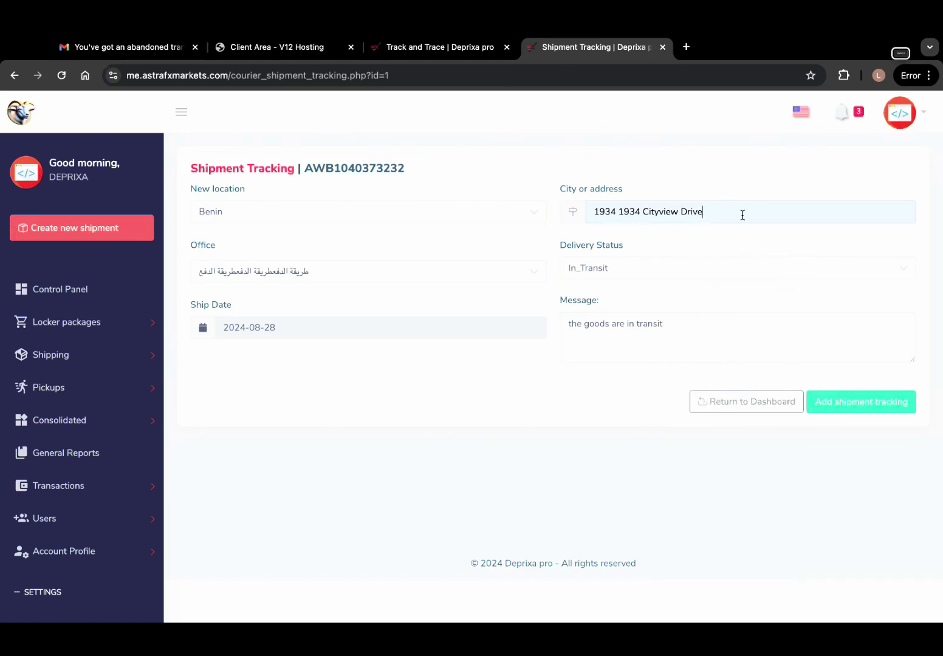
click(860, 401)
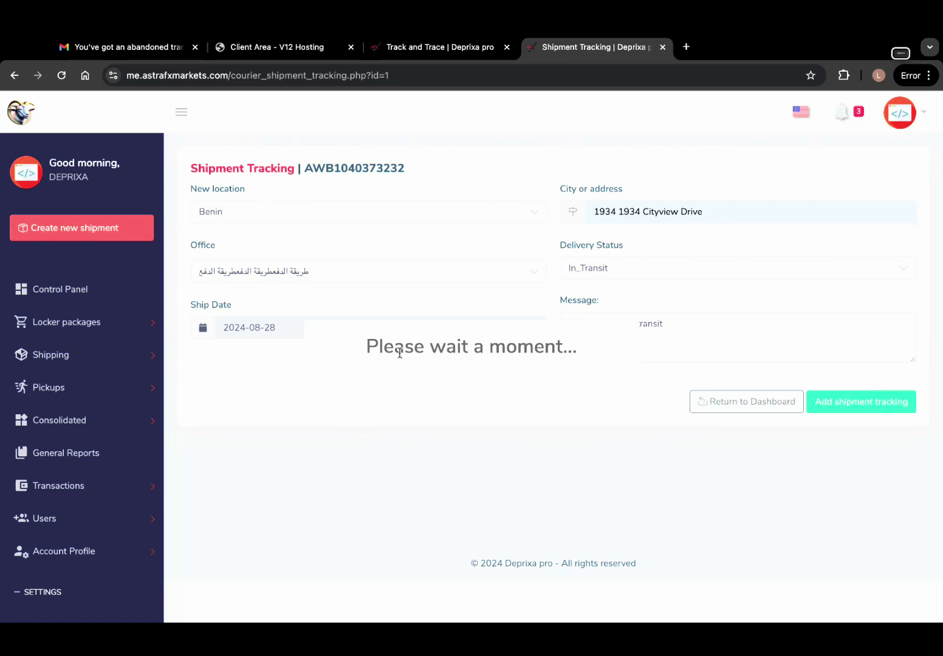
click(475, 428)
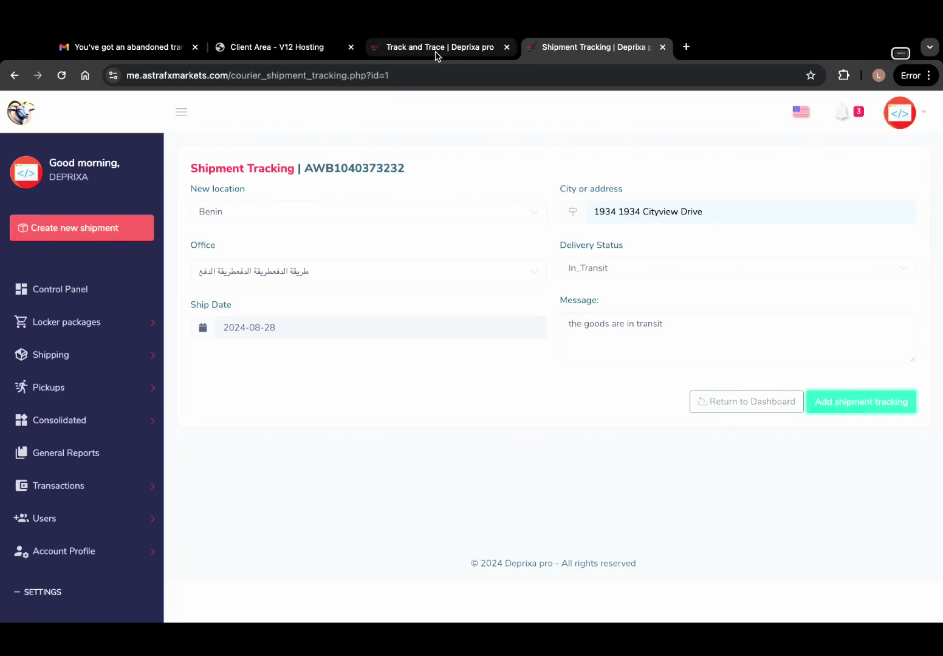
Reload the shipment's public Track and Trace page and examine its status, Shipping History and sender details.
click(436, 51)
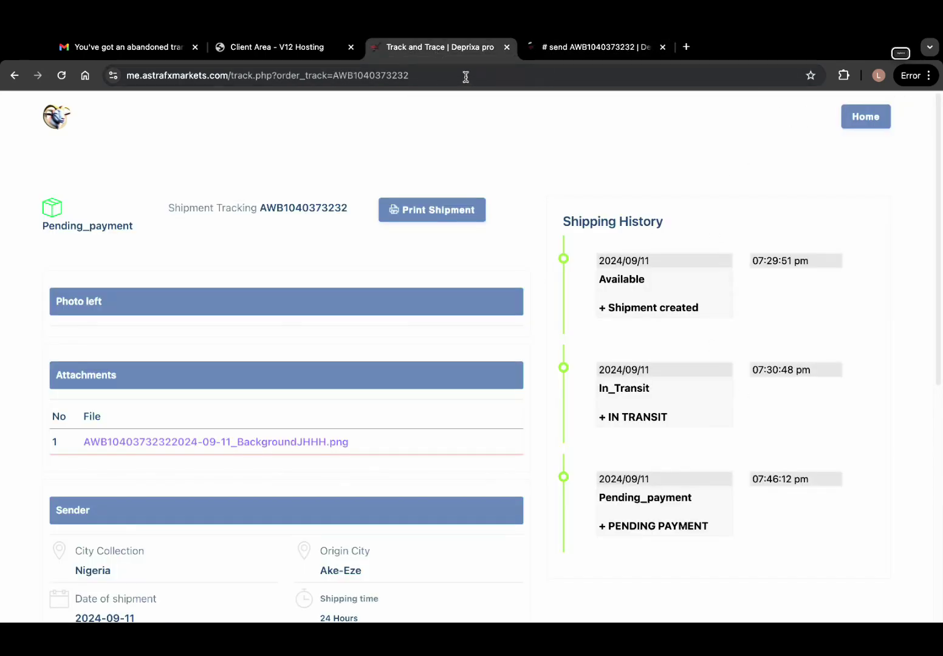
click(466, 77)
key(Return)
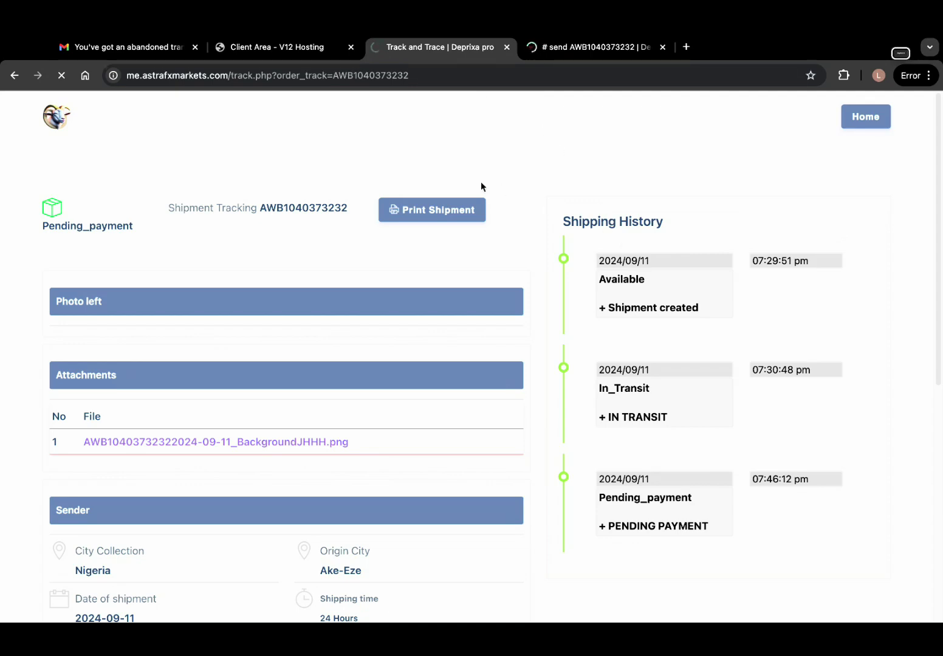
scroll(476, 209, down, 5)
scroll(475, 209, down, 3)
scroll(476, 210, up, 7)
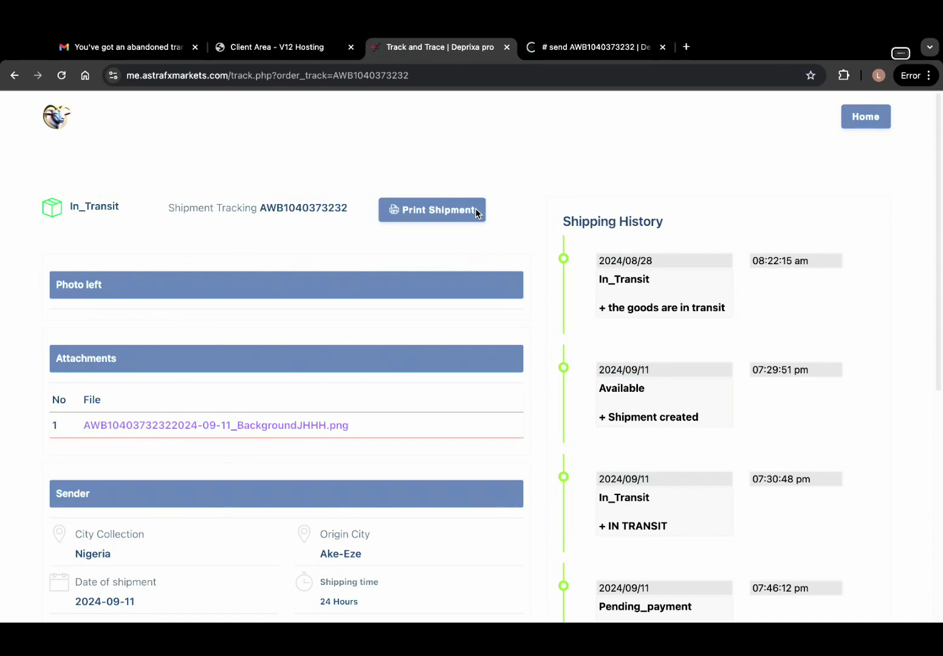
scroll(699, 389, down, 3)
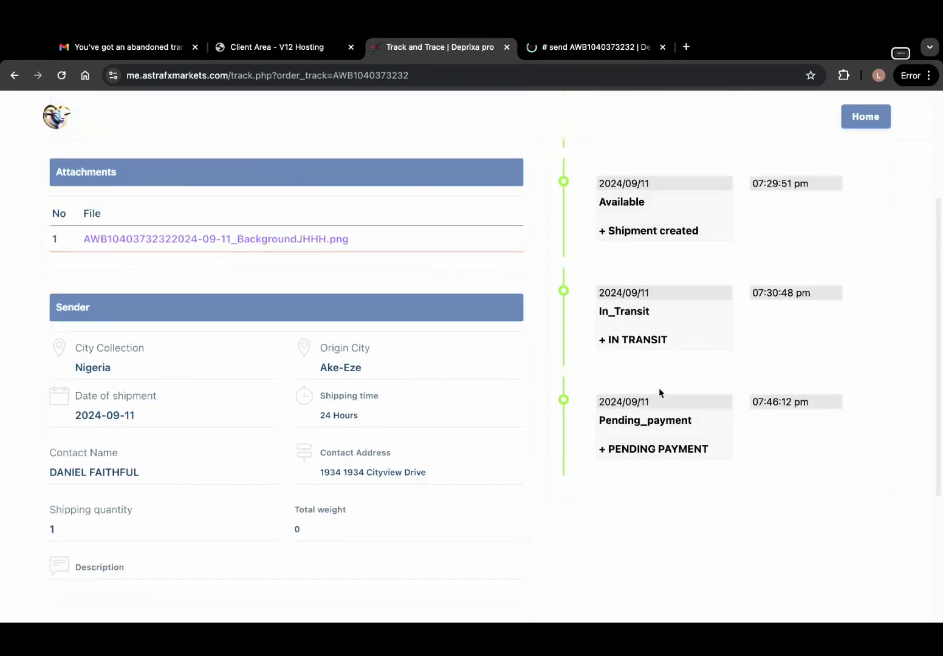
scroll(667, 314, up, 3)
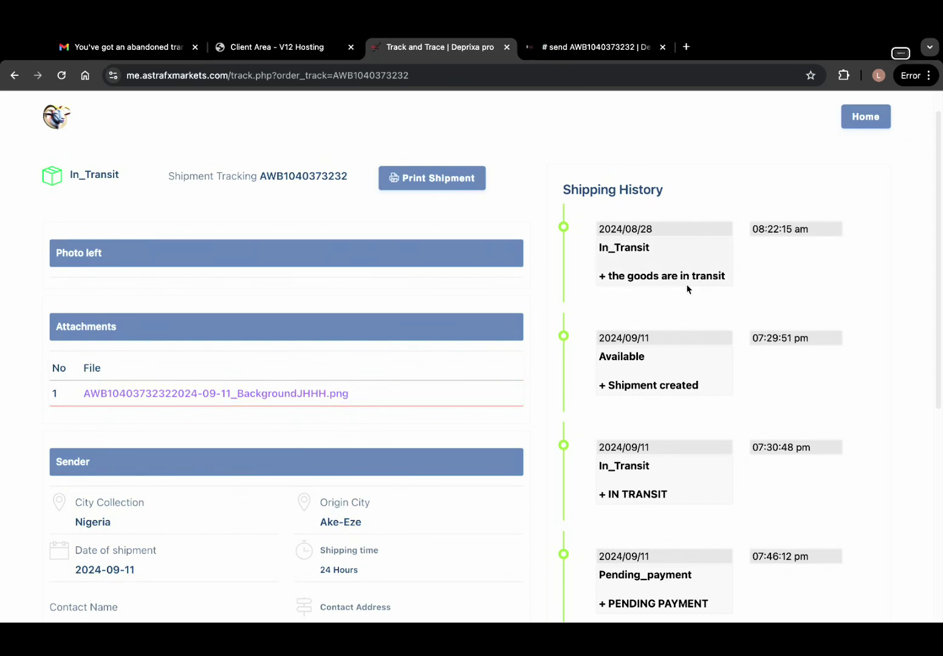
scroll(629, 292, down, 5)
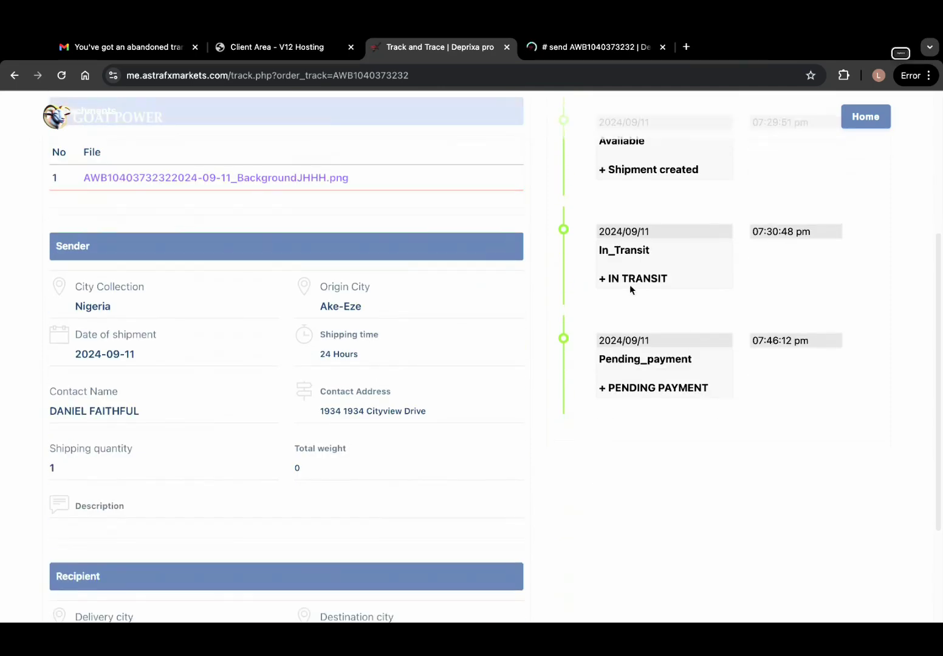
scroll(626, 371, up, 6)
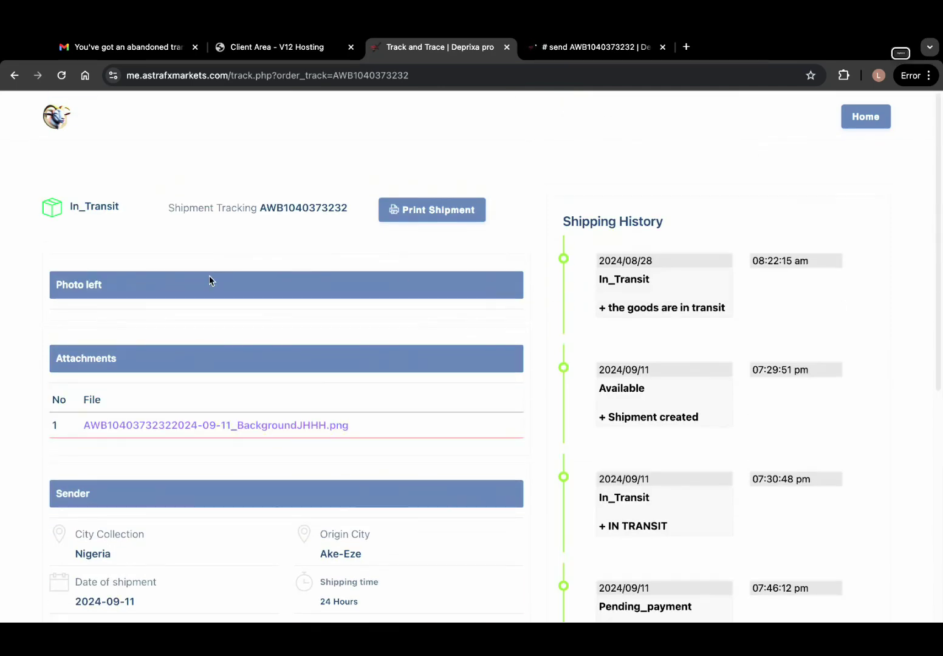
Open the shipment's print invoice, call up its print function and examine the billing details, charges, terms and attached image.
click(449, 214)
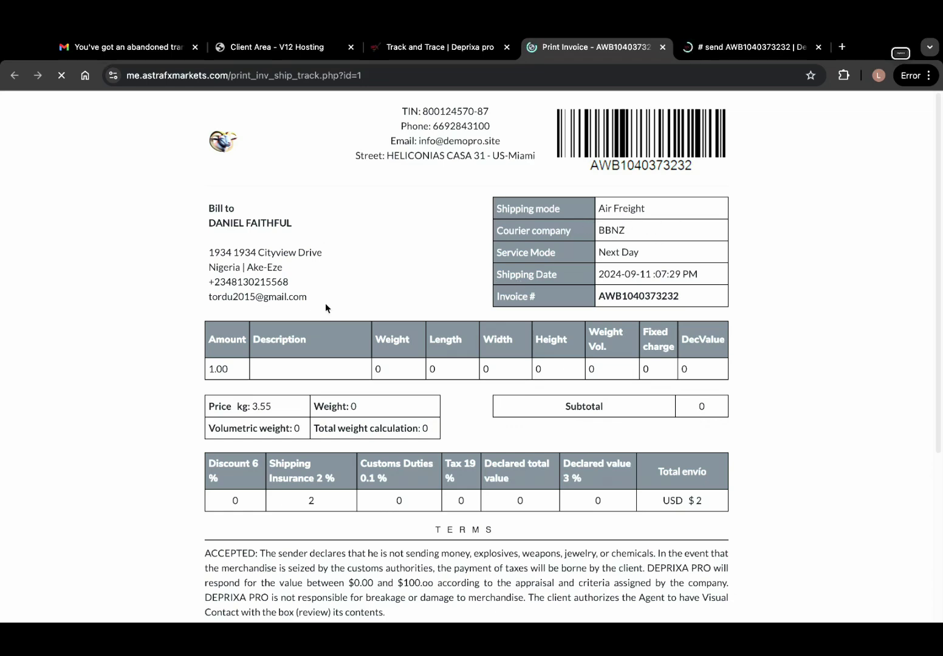
scroll(328, 305, down, 5)
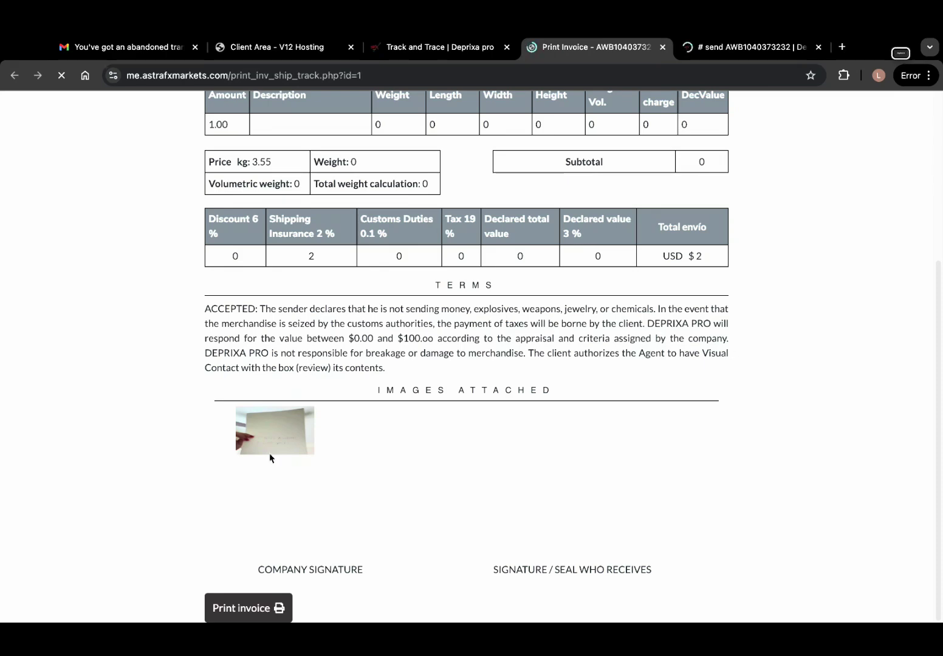
click(241, 610)
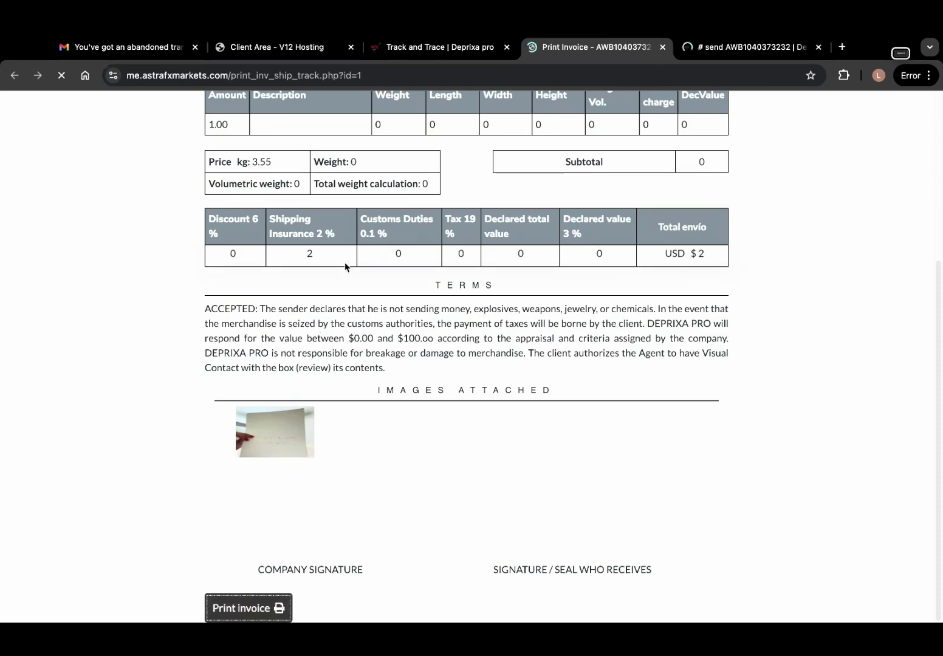
scroll(345, 261, up, 5)
scroll(347, 280, down, 4)
scroll(350, 316, up, 4)
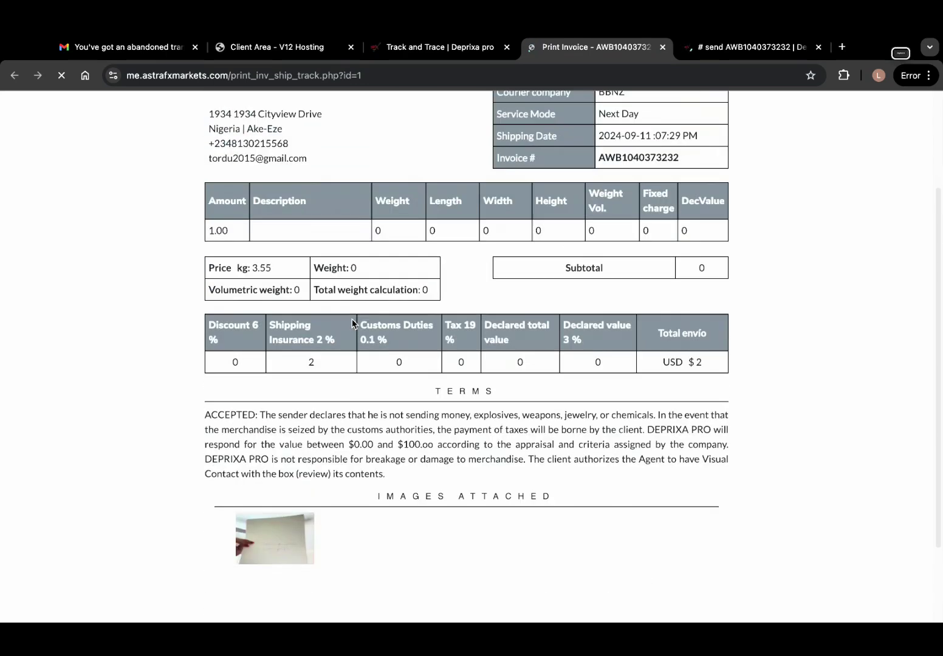
scroll(352, 326, down, 4)
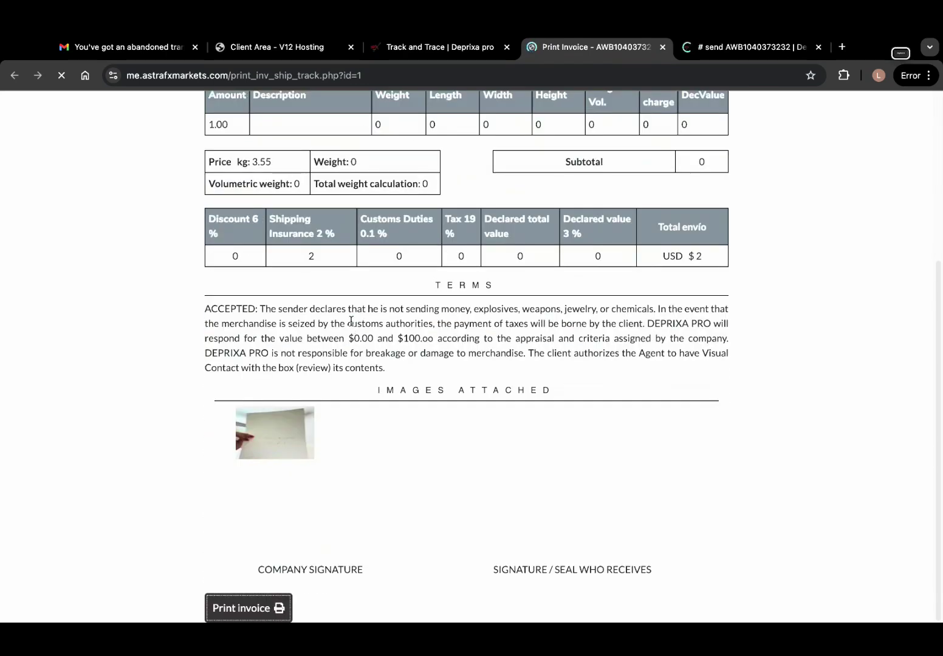
scroll(351, 322, up, 4)
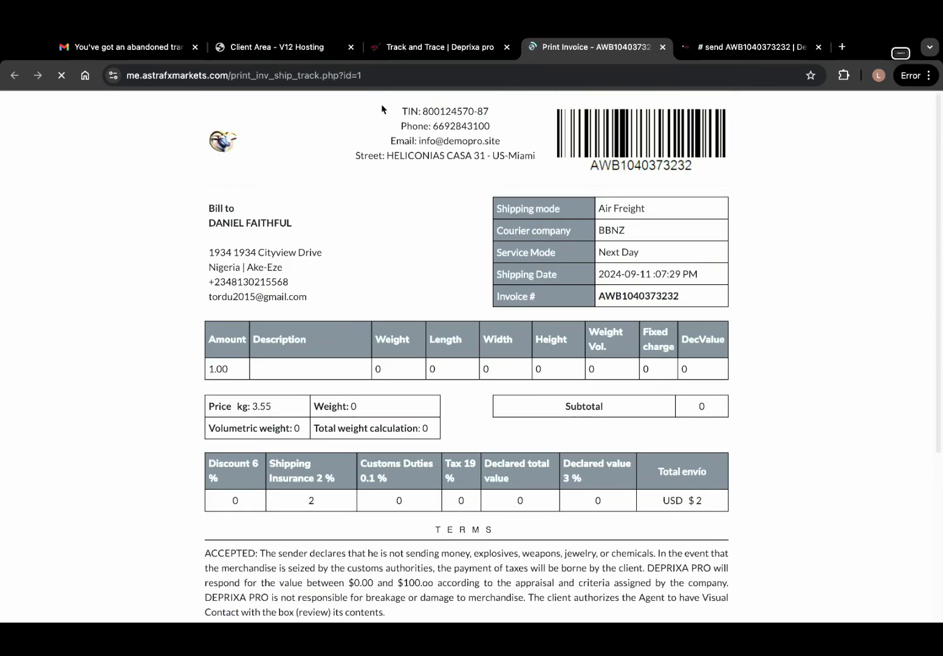
Try to log in to cPanel from the Astrafxmarkets.com product details in the V12 Hosting client area.
click(268, 47)
scroll(362, 194, down, 4)
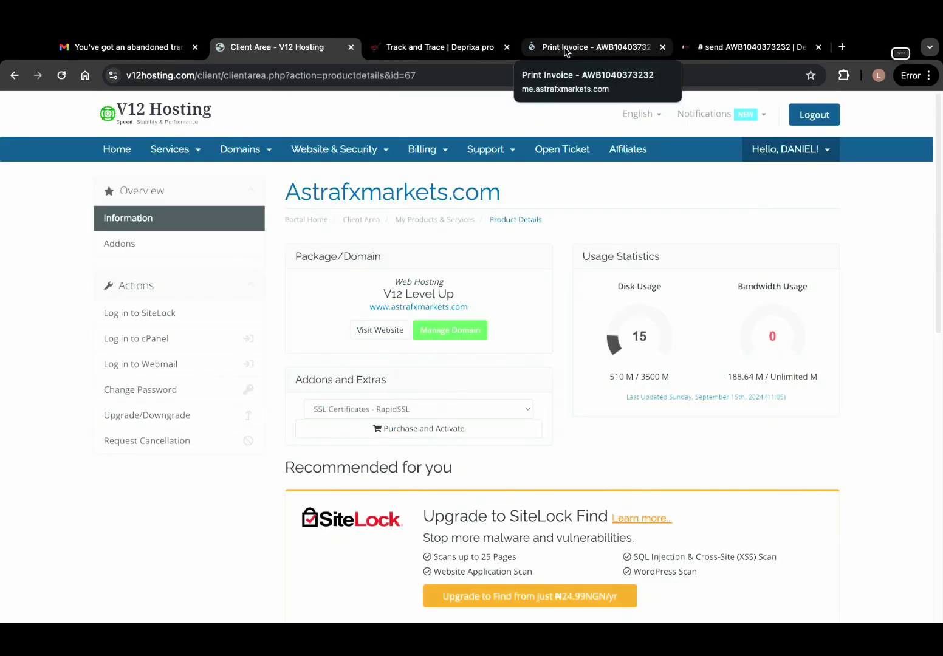
click(154, 331)
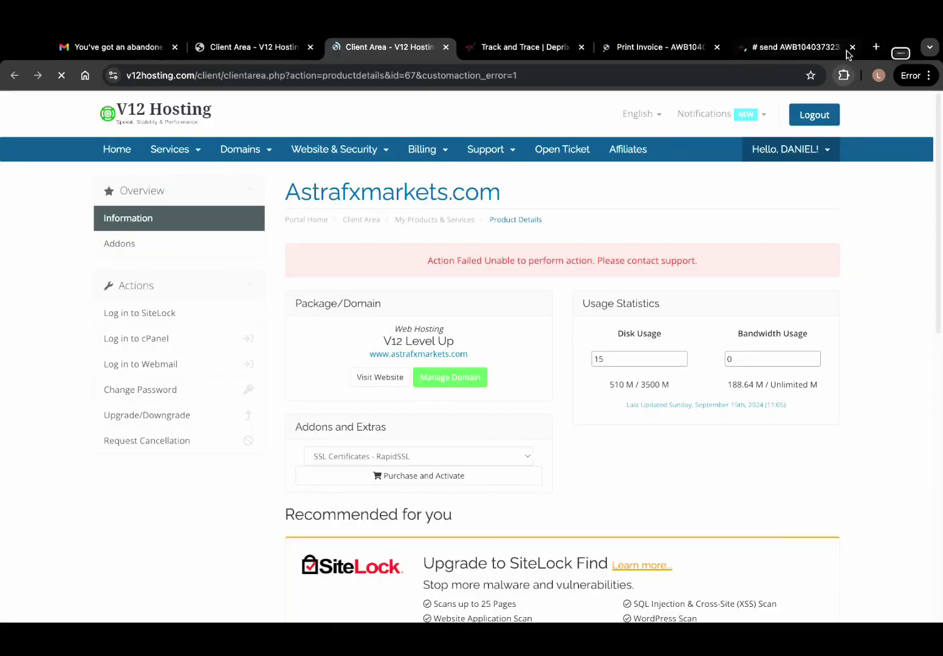
Open the Gmail inbox in a new tab and close the print invoice, shipment details and Track and Trace pages.
click(877, 47)
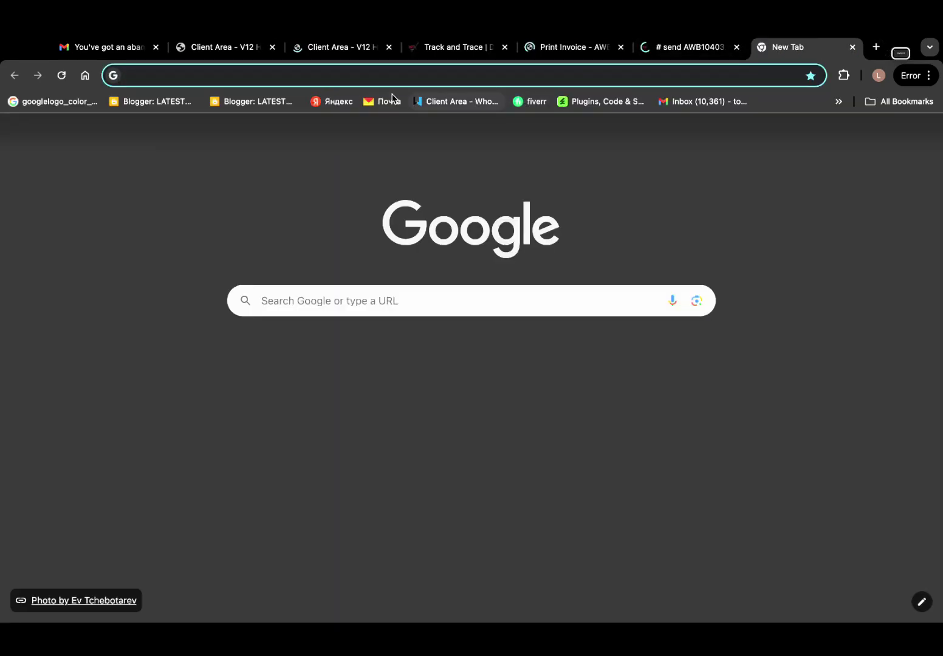
click(706, 104)
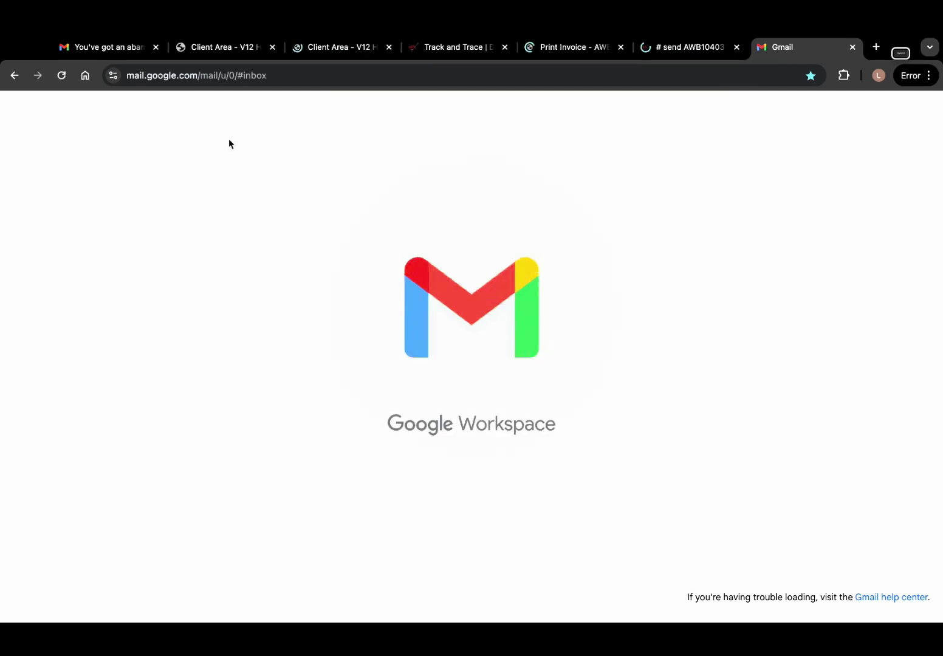
click(558, 49)
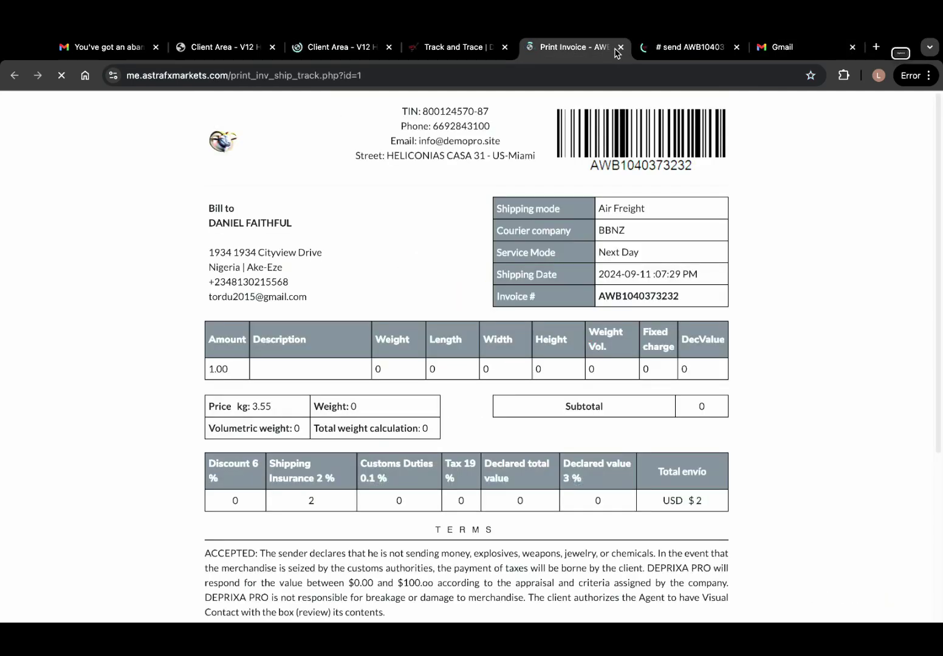
click(620, 47)
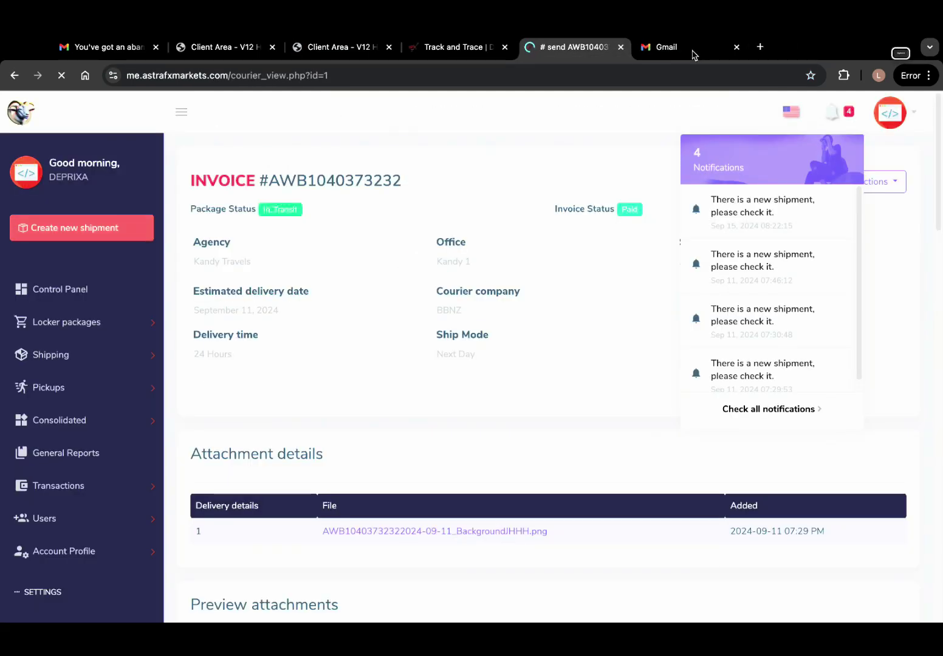
click(621, 47)
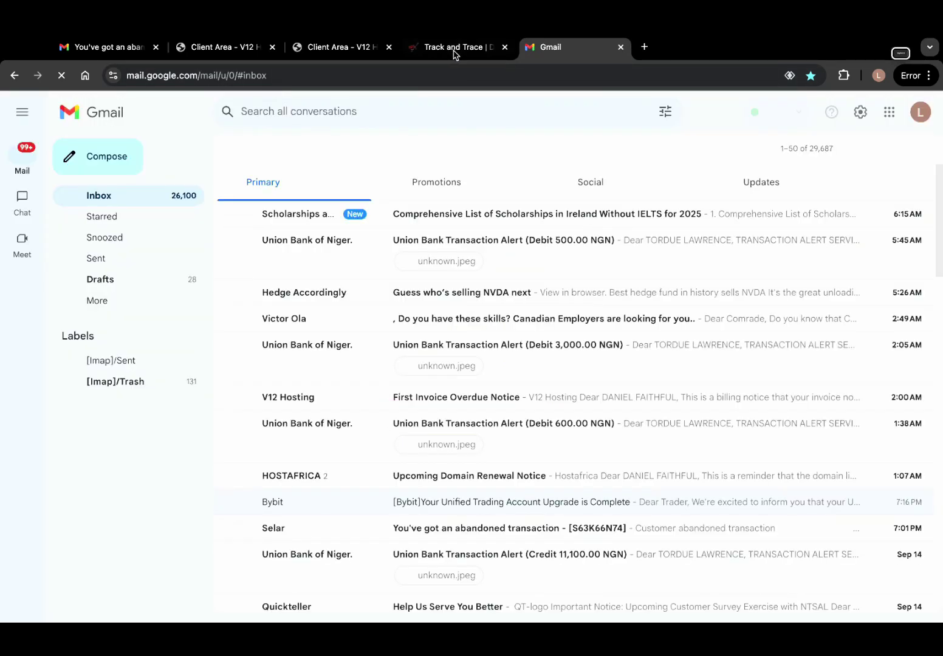
click(455, 51)
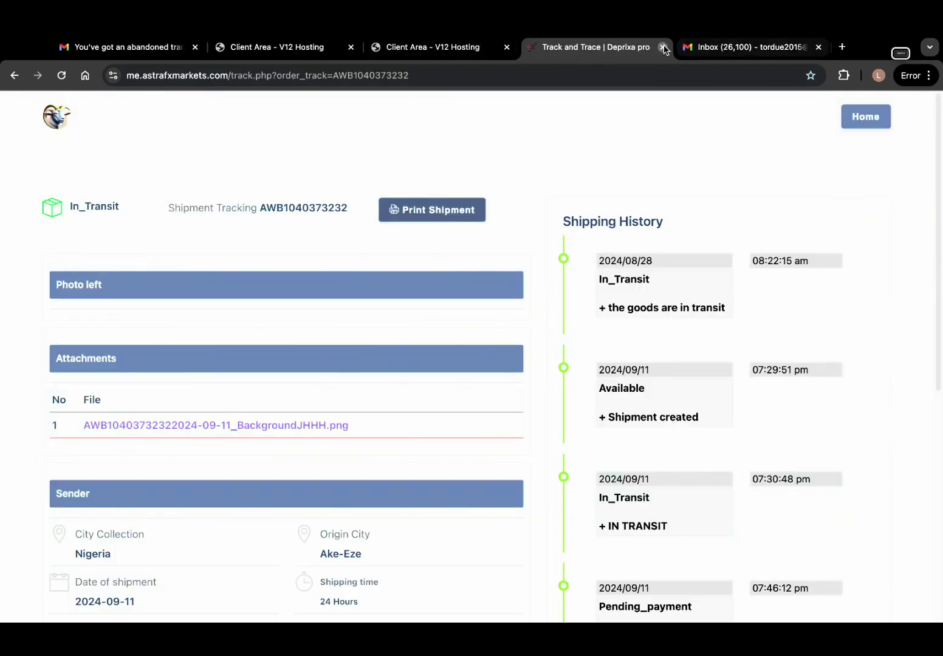
click(662, 47)
Search the Gmail mailbox for "ast" and open the AstraFxMarket Cpanel Info email.
click(463, 47)
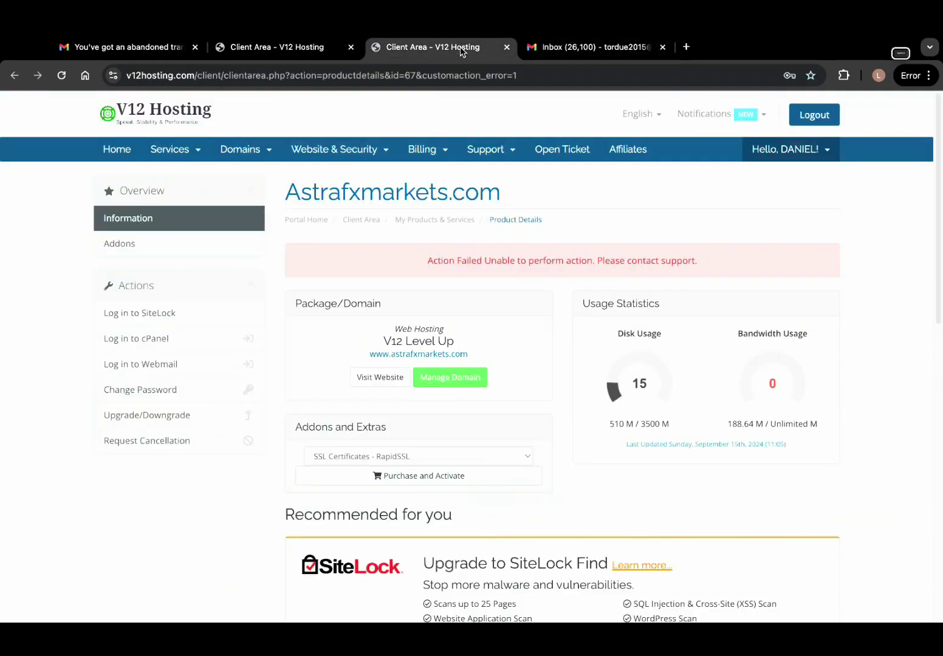
click(541, 47)
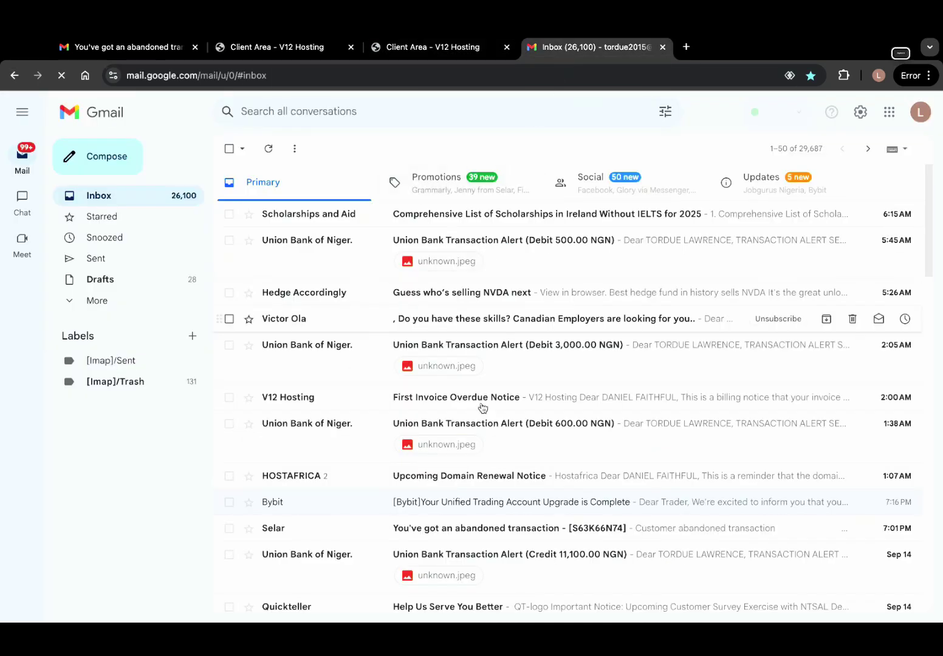
scroll(472, 392, down, 4)
scroll(433, 341, up, 3)
scroll(433, 342, up, 2)
click(368, 112)
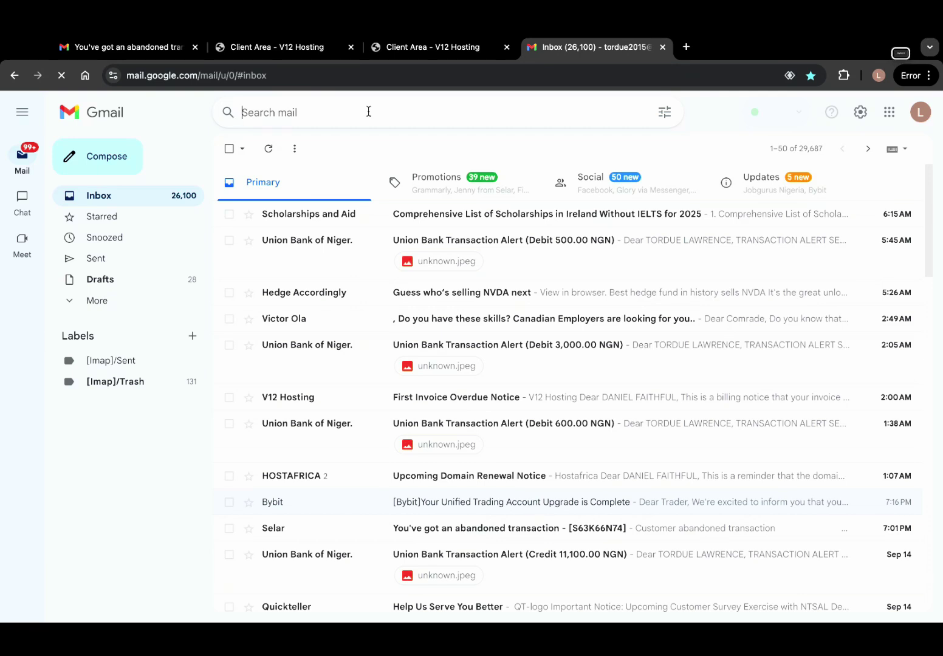
text(ast)
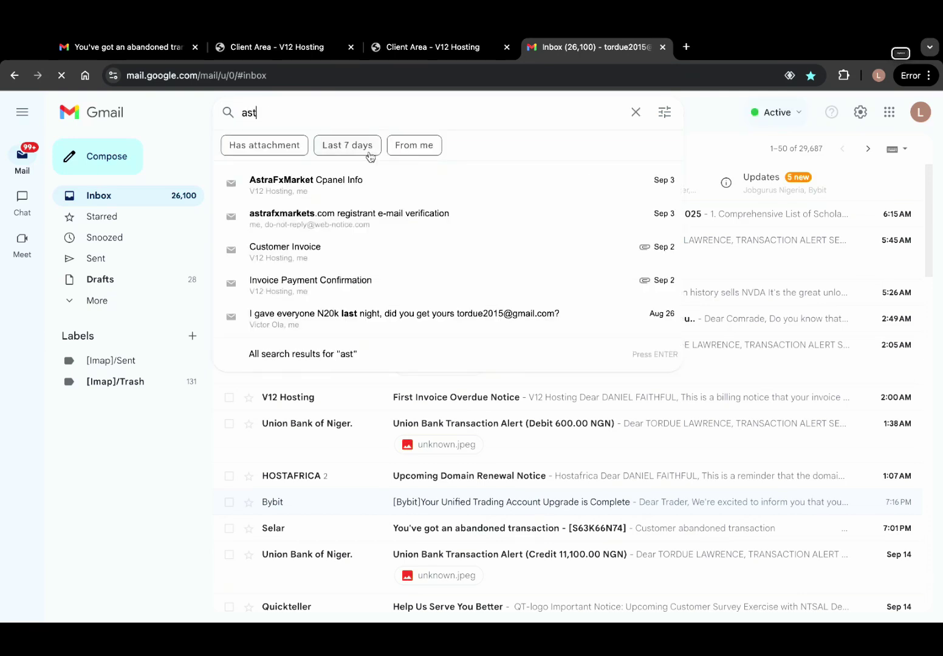
click(395, 181)
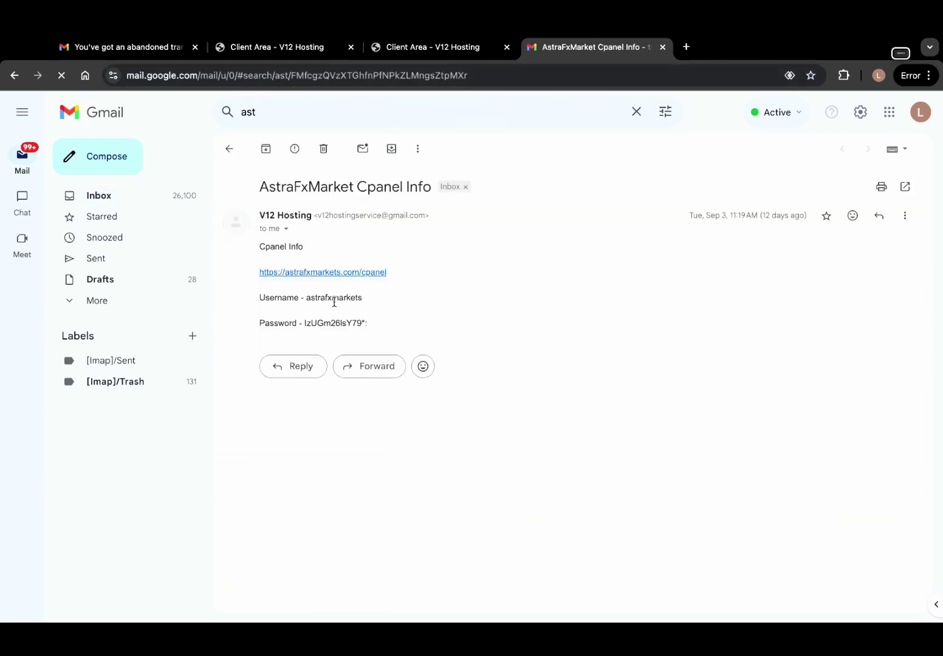
Follow the cPanel link in the email and log in to the astrafxmarkets.com hosting cPanel.
click(349, 272)
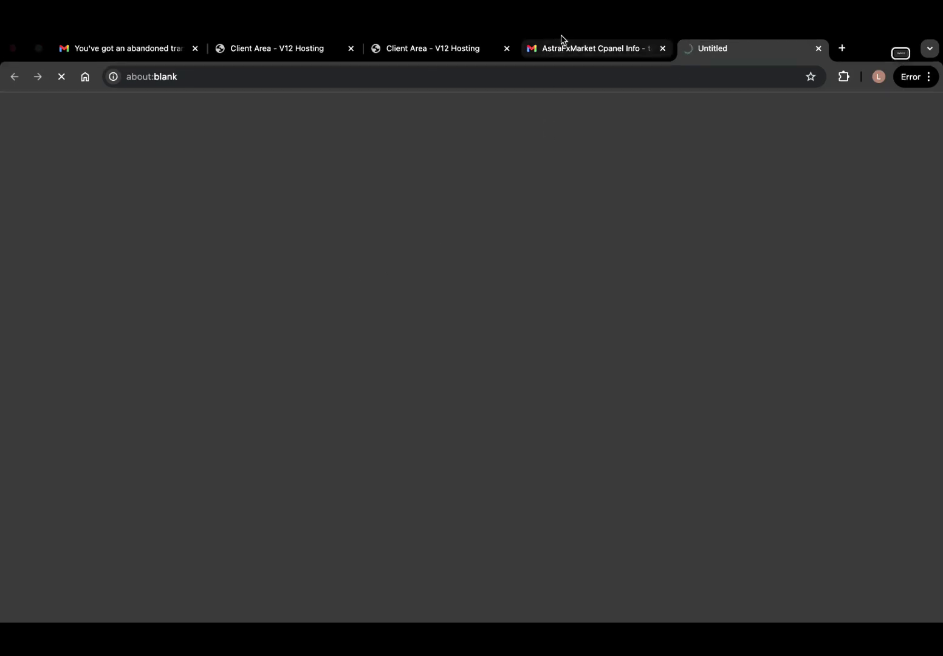
click(576, 66)
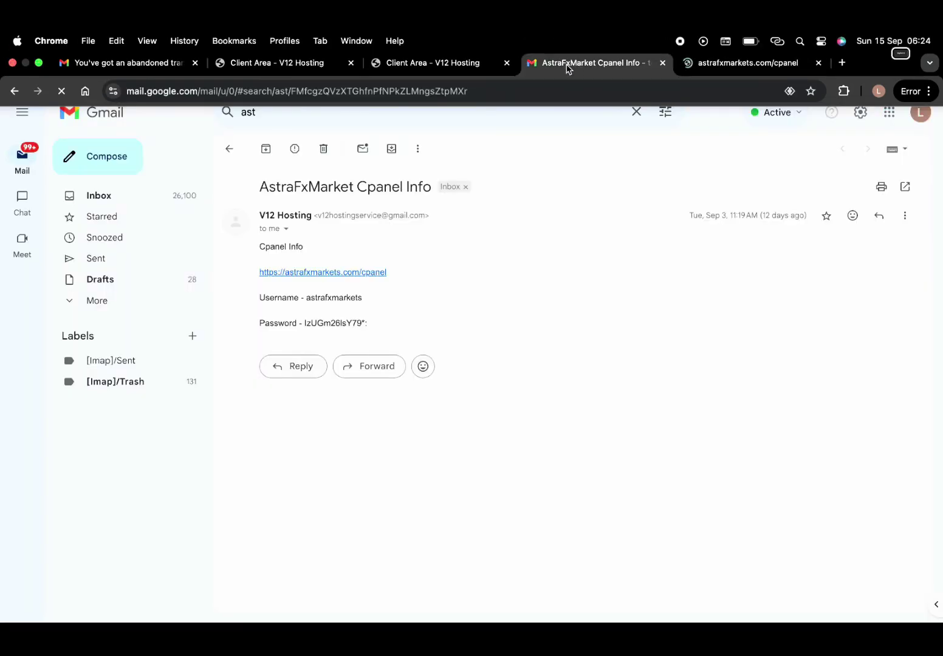
click(733, 64)
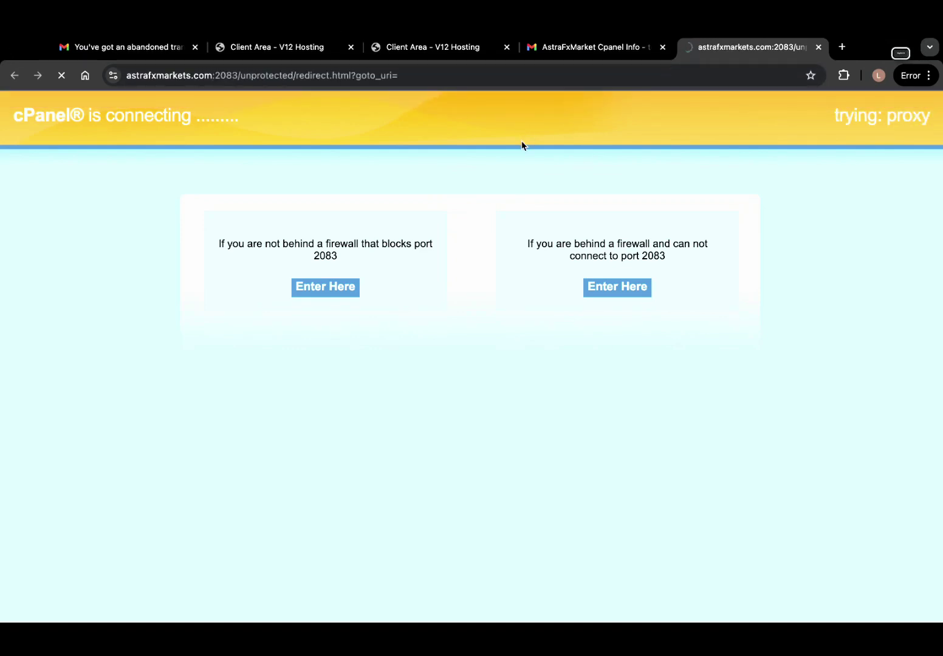
click(473, 380)
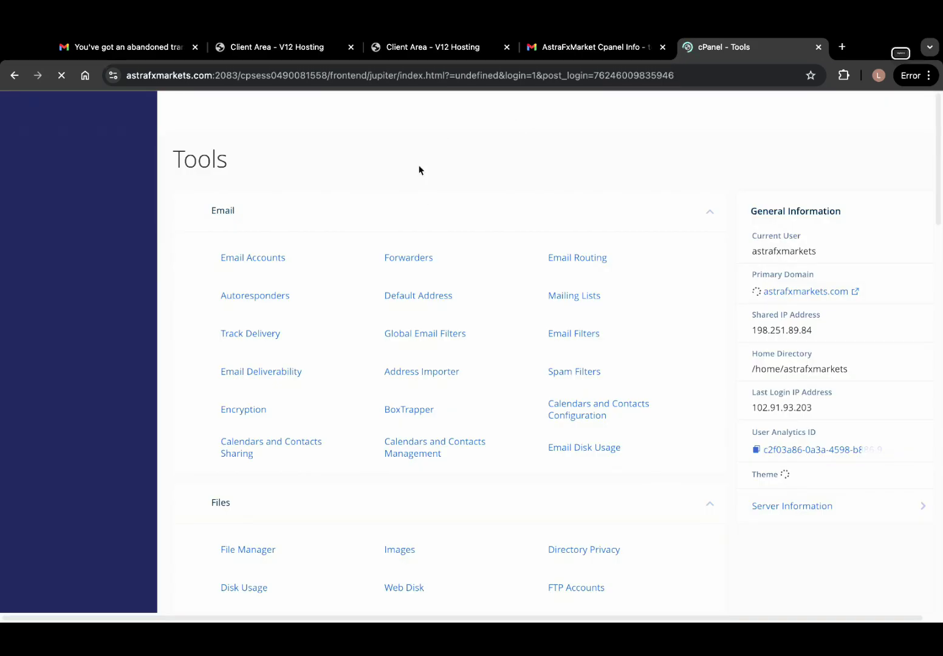
Open the Domains page from the cPanel tools.
scroll(432, 238, down, 7)
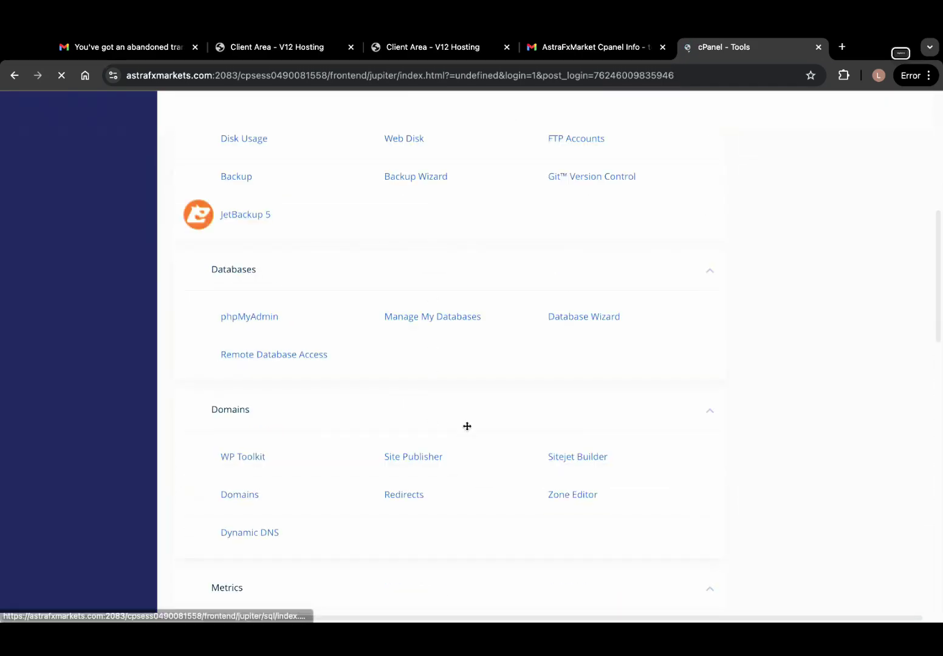
click(243, 500)
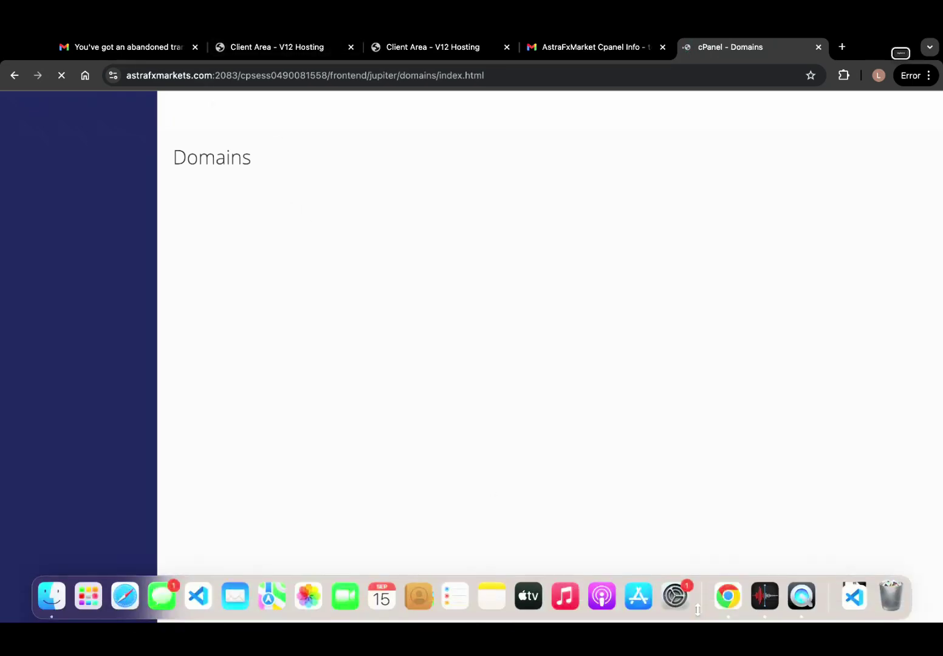
mouse_move(734, 37)
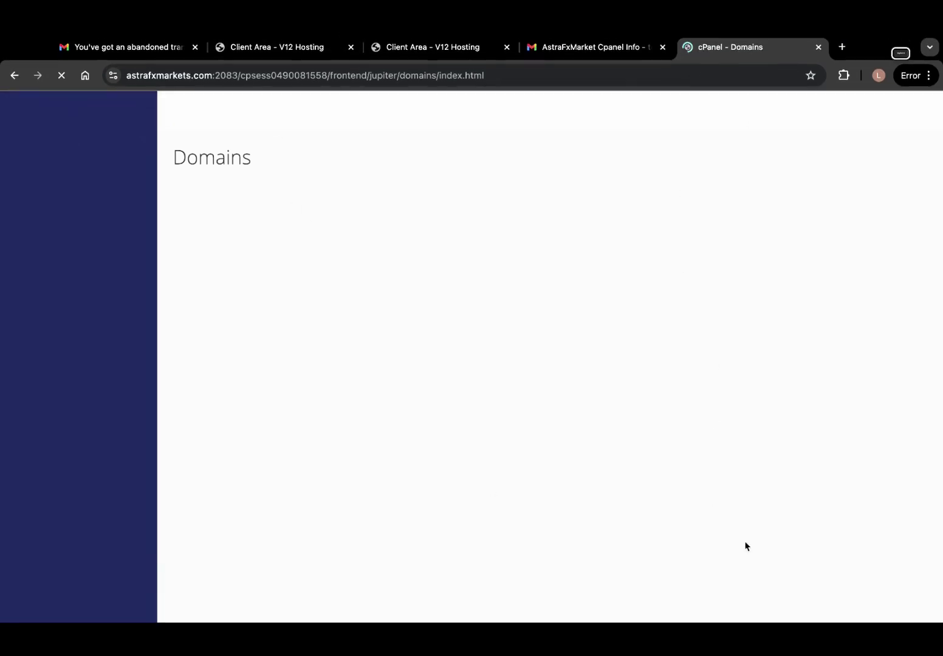
mouse_move(764, 601)
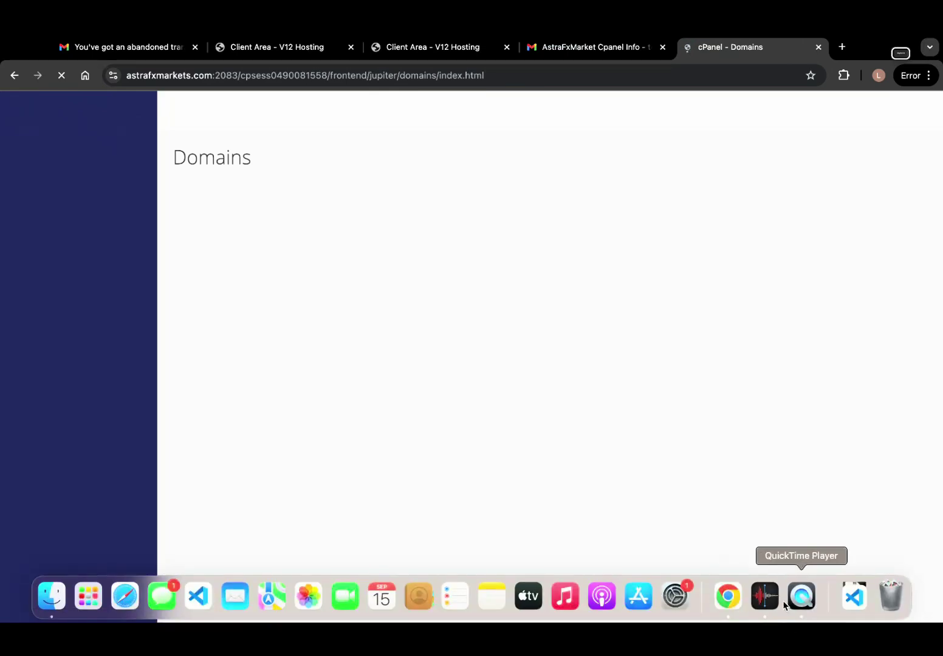
right_click(765, 600)
click(769, 552)
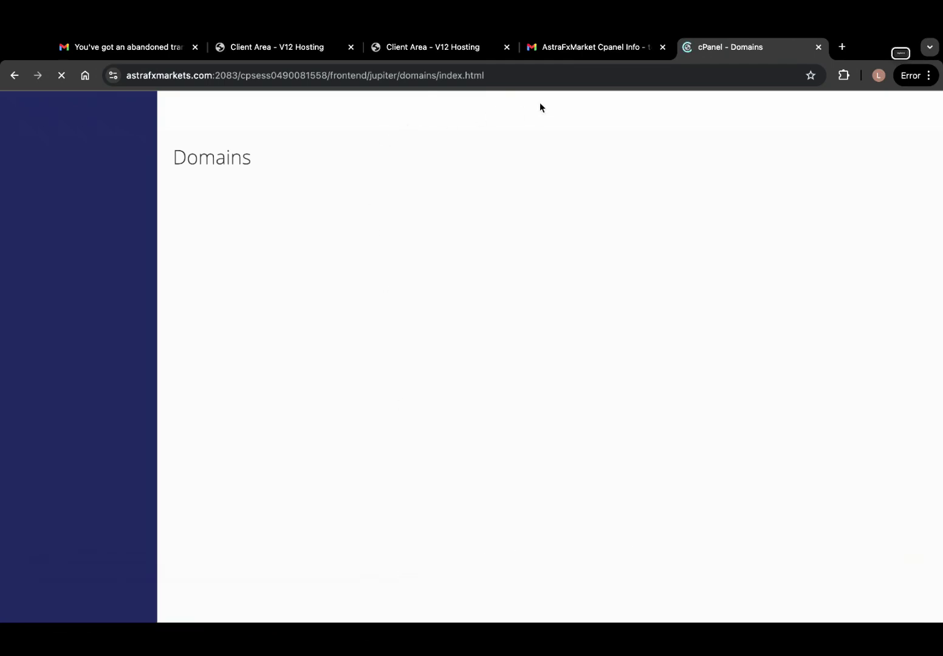
Reload the cPanel Domains page.
click(526, 81)
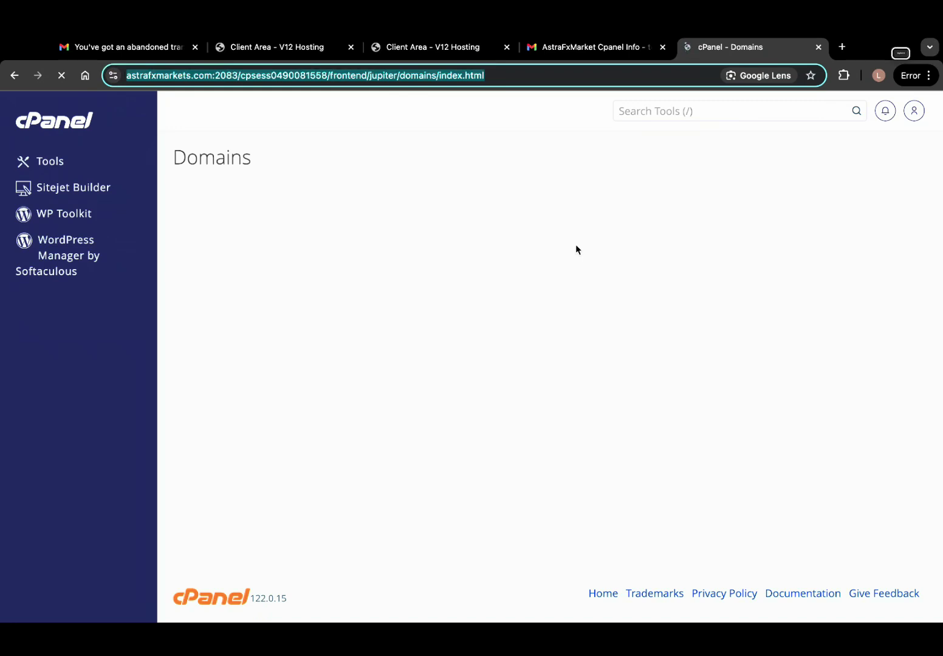
click(522, 79)
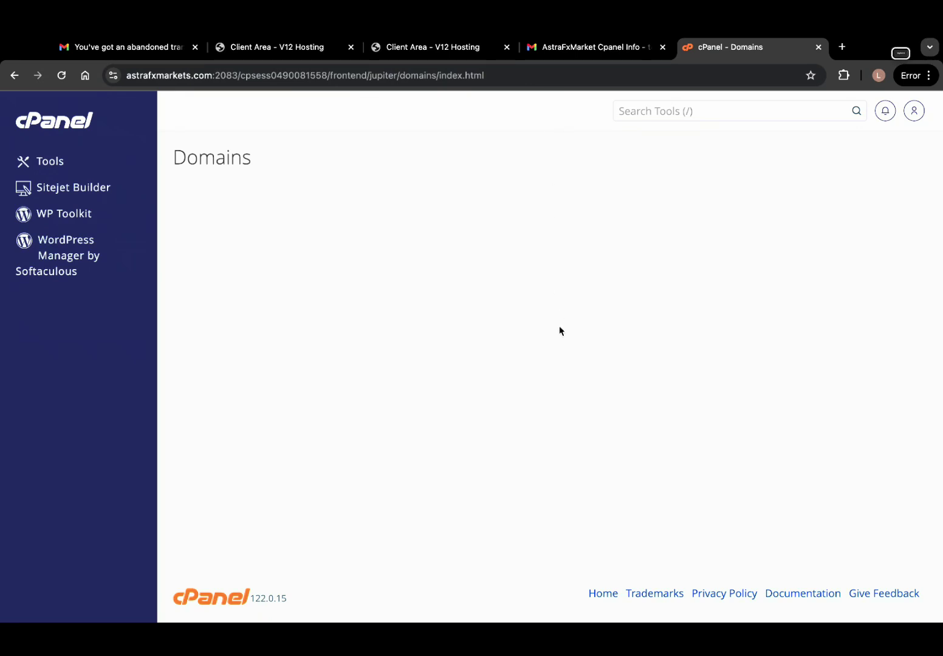
click(526, 80)
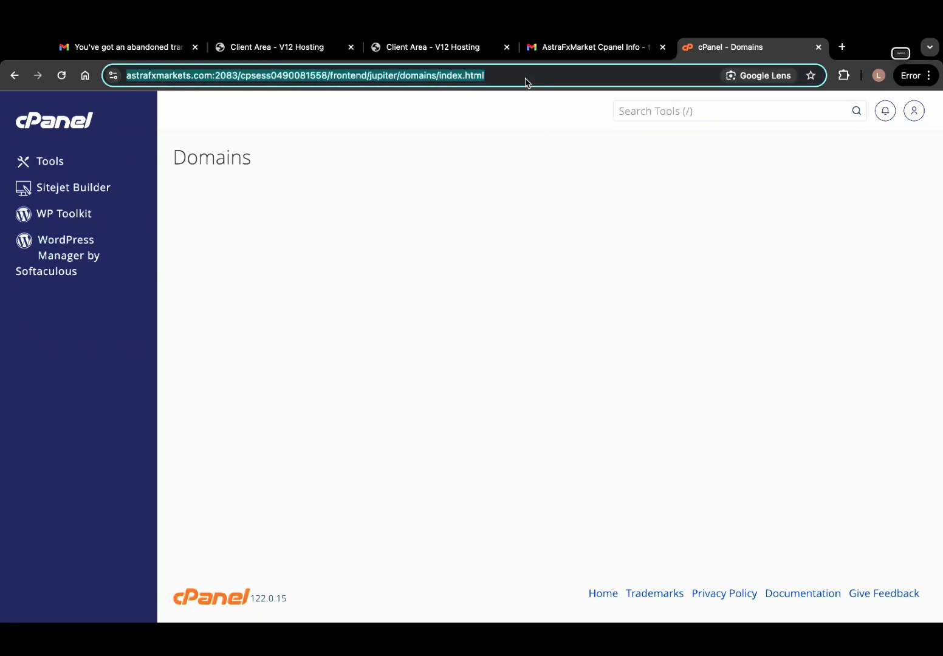
key(Return)
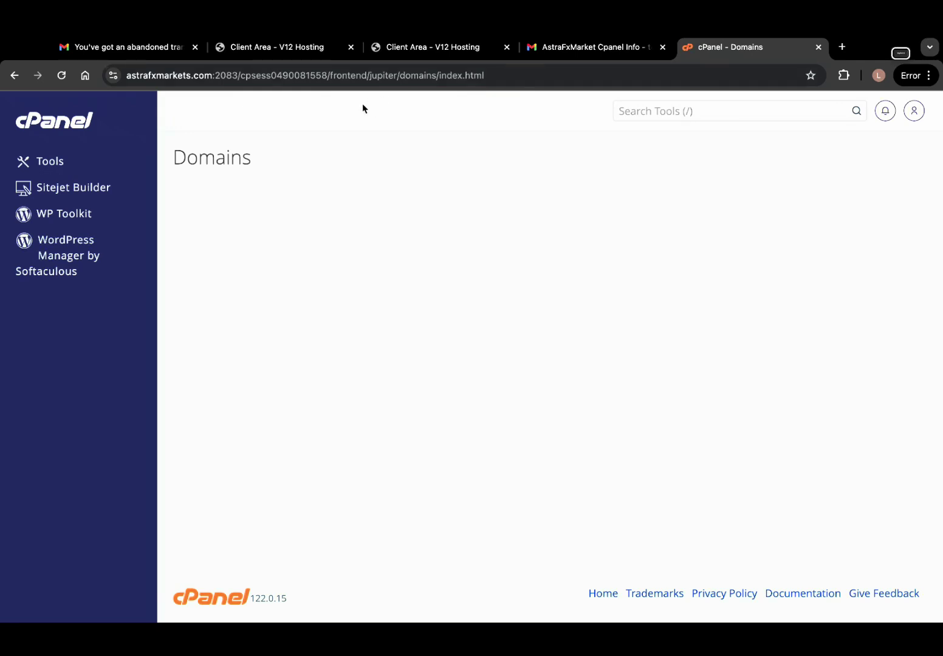
Return to the cPanel tools and open the me.astrafxmarkets.com folder in File Manager.
click(51, 124)
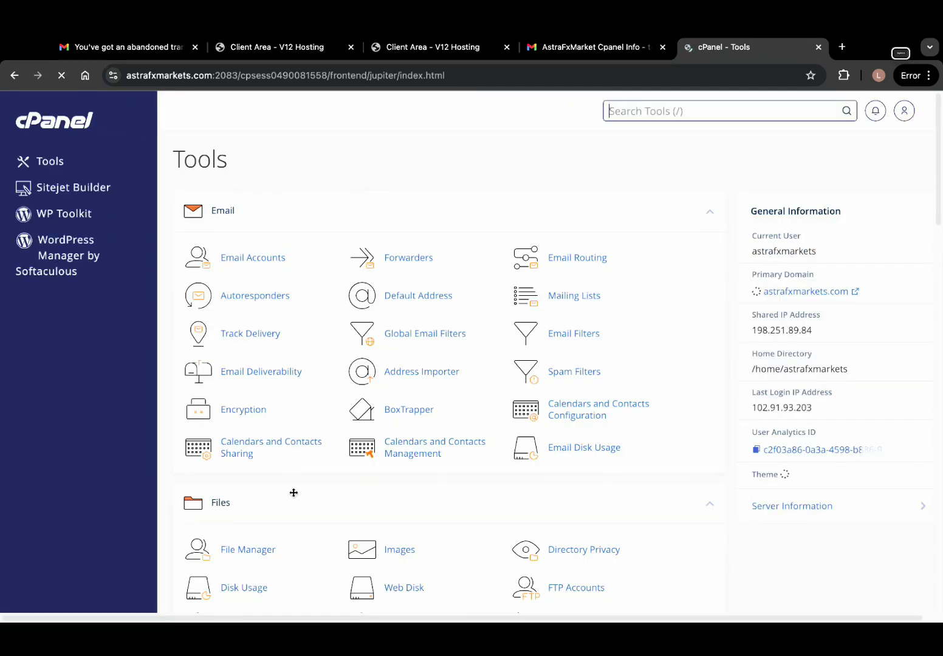
scroll(293, 491, down, 3)
click(248, 394)
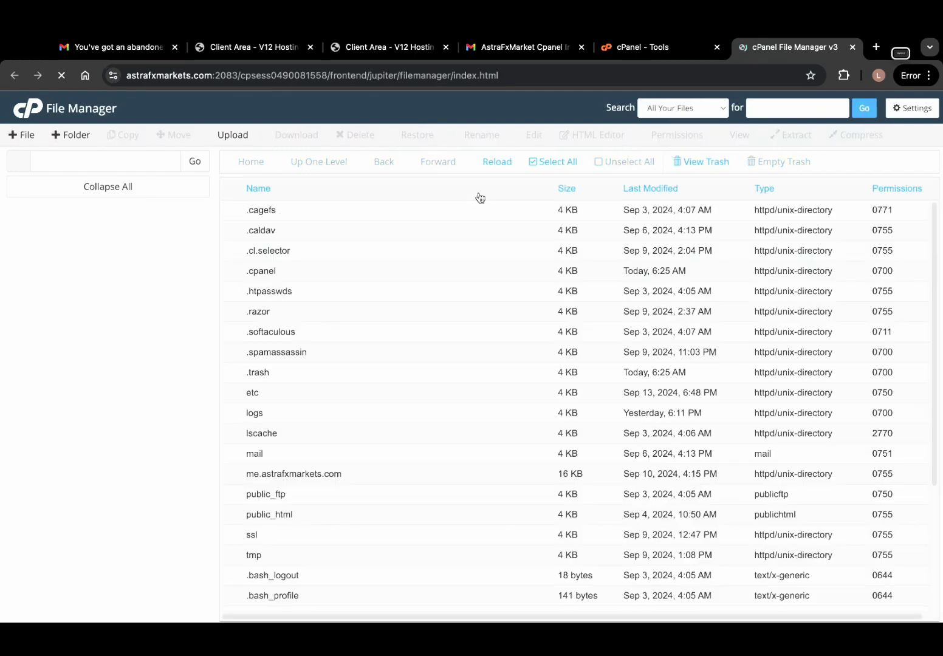
double_click(358, 475)
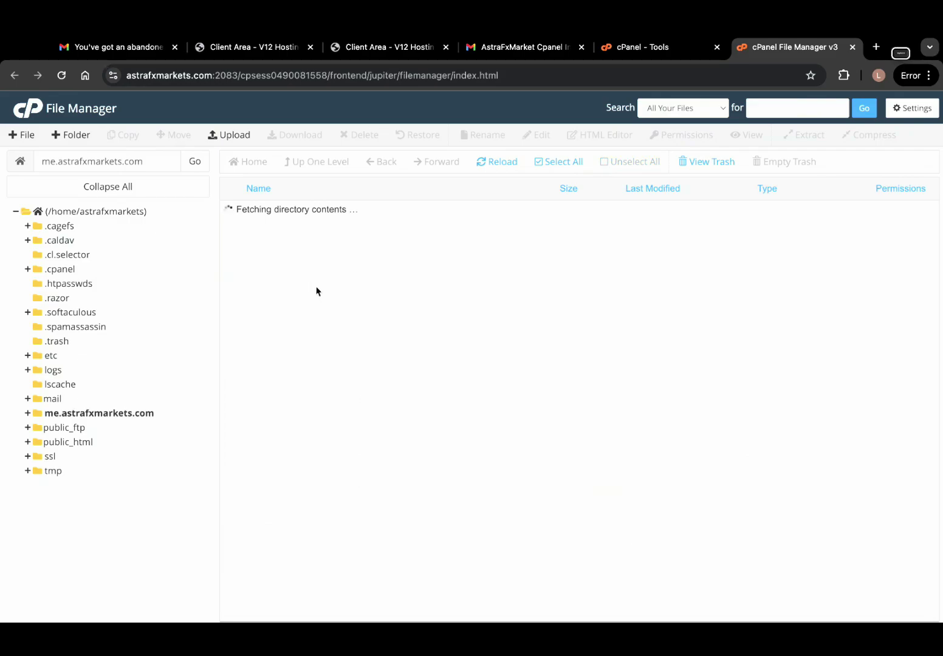
Move everything in the me.astrafxmarkets.com folder except upload.zip to the trash.
scroll(304, 381, down, 20)
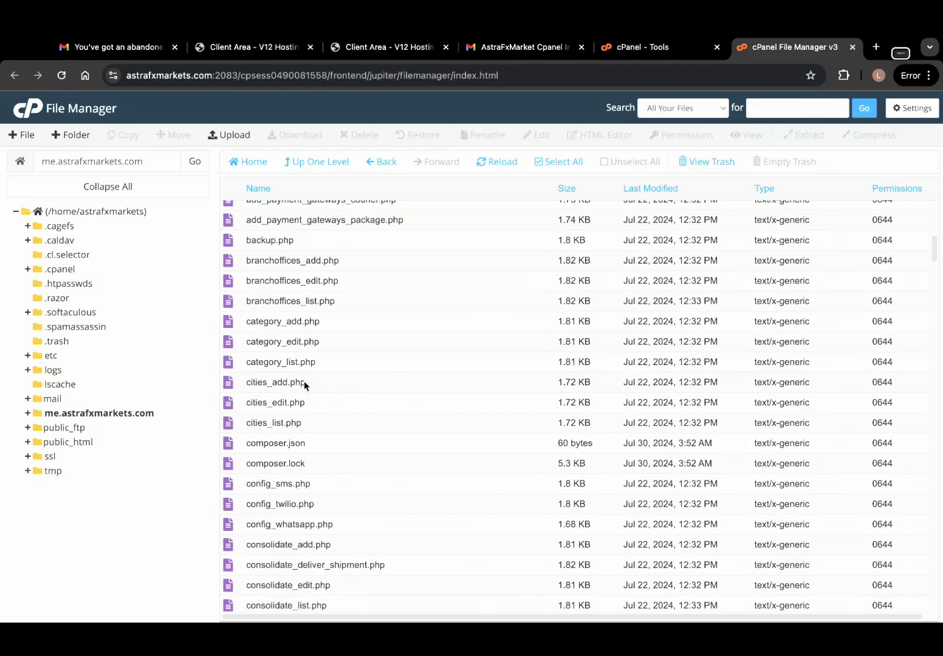
scroll(302, 398, down, 20)
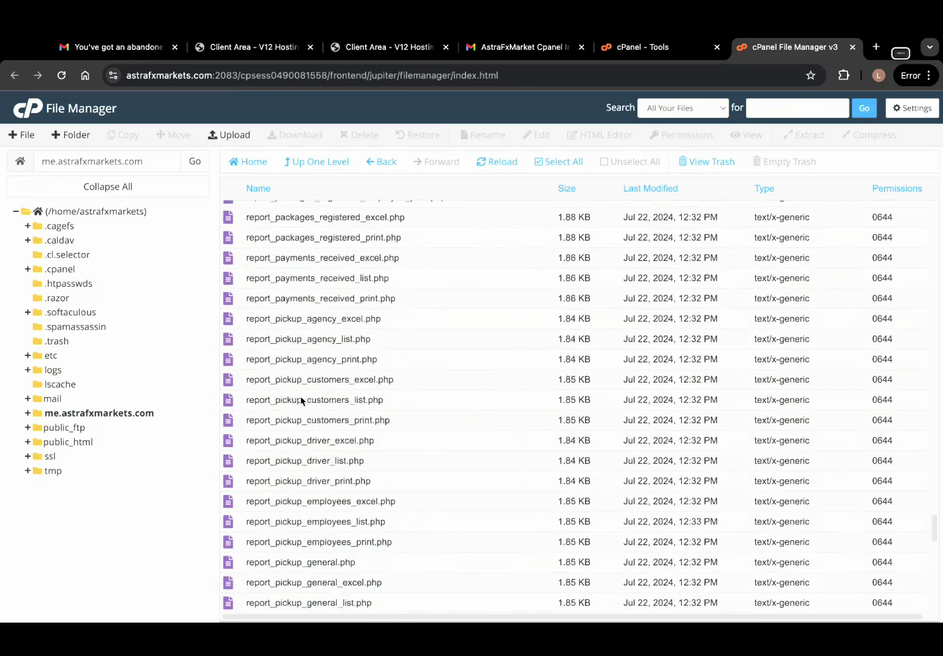
scroll(307, 395, up, 10)
scroll(354, 322, down, 10)
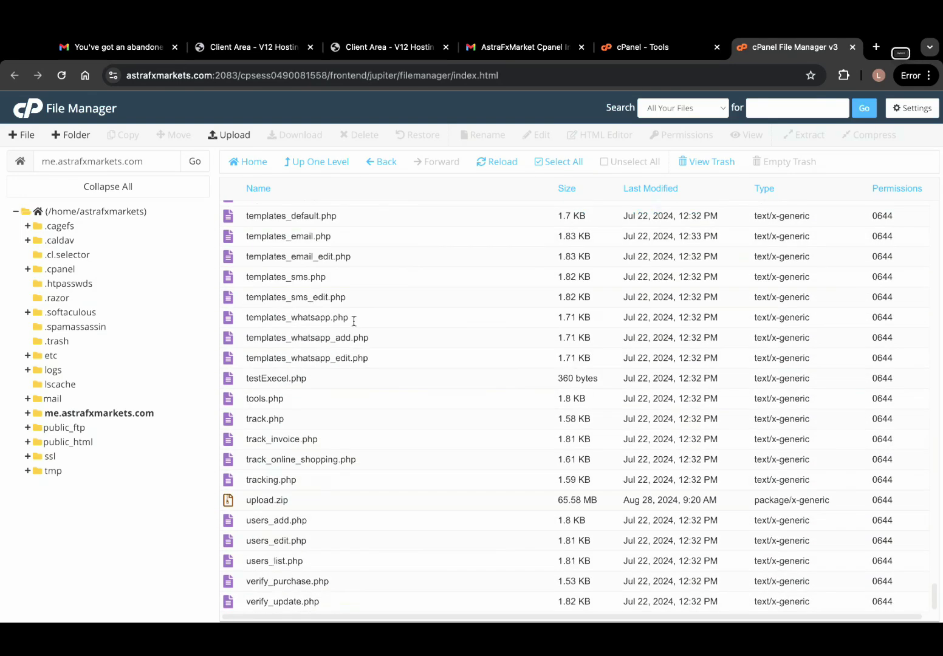
click(543, 161)
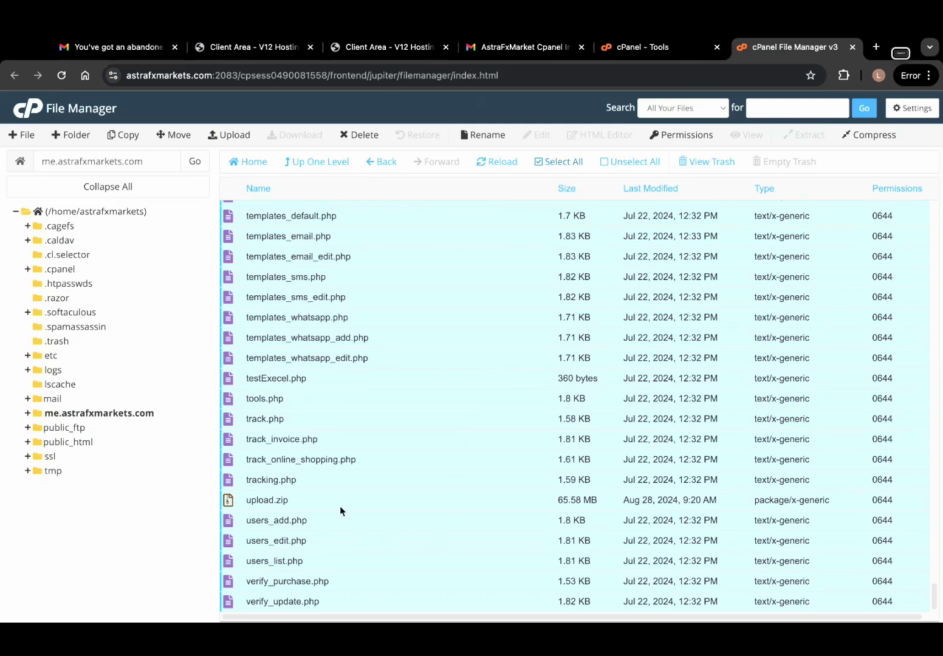
right_click(390, 310)
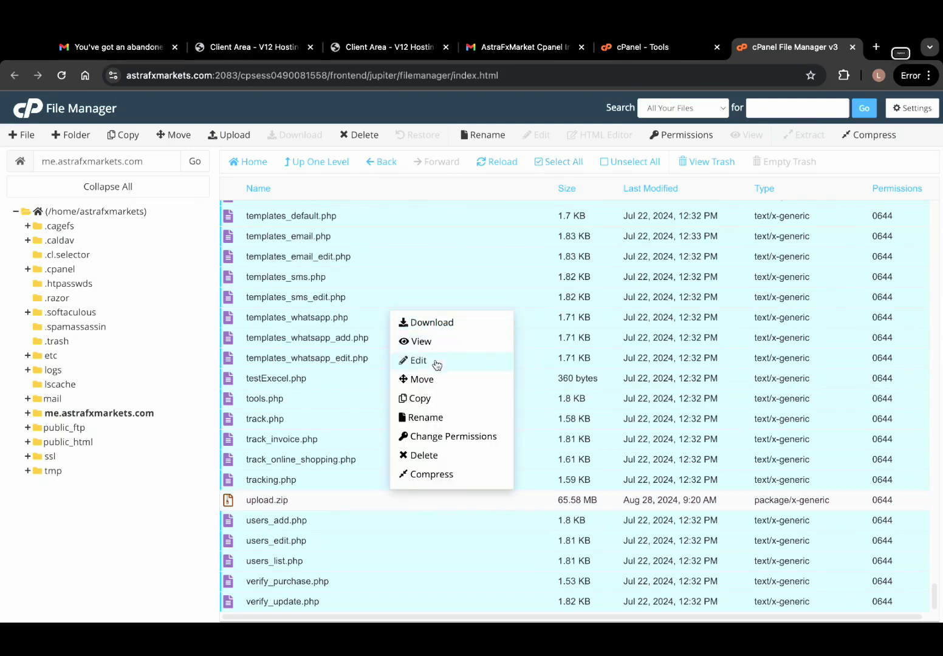
click(423, 455)
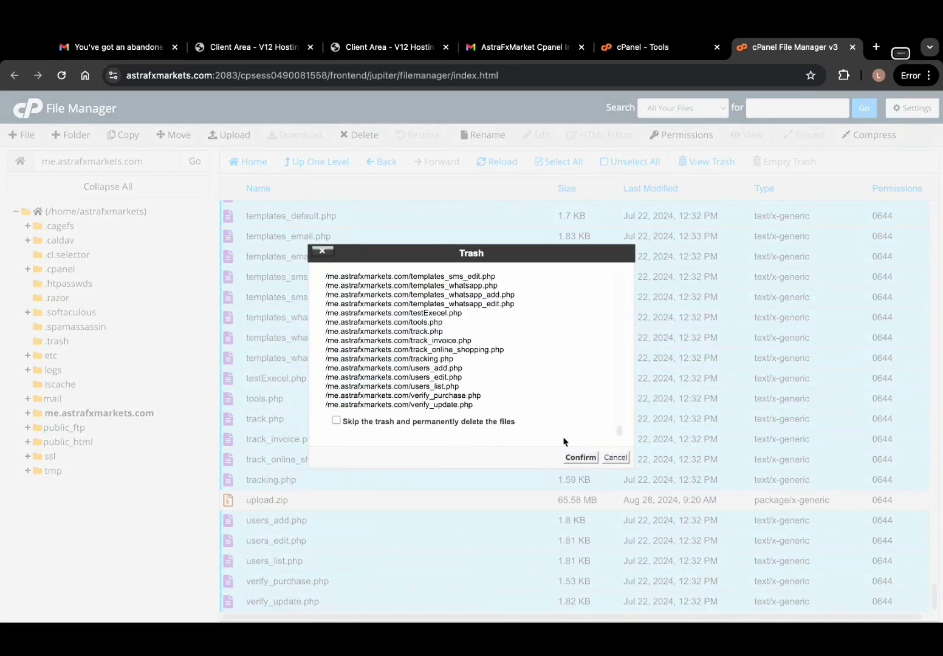
click(581, 457)
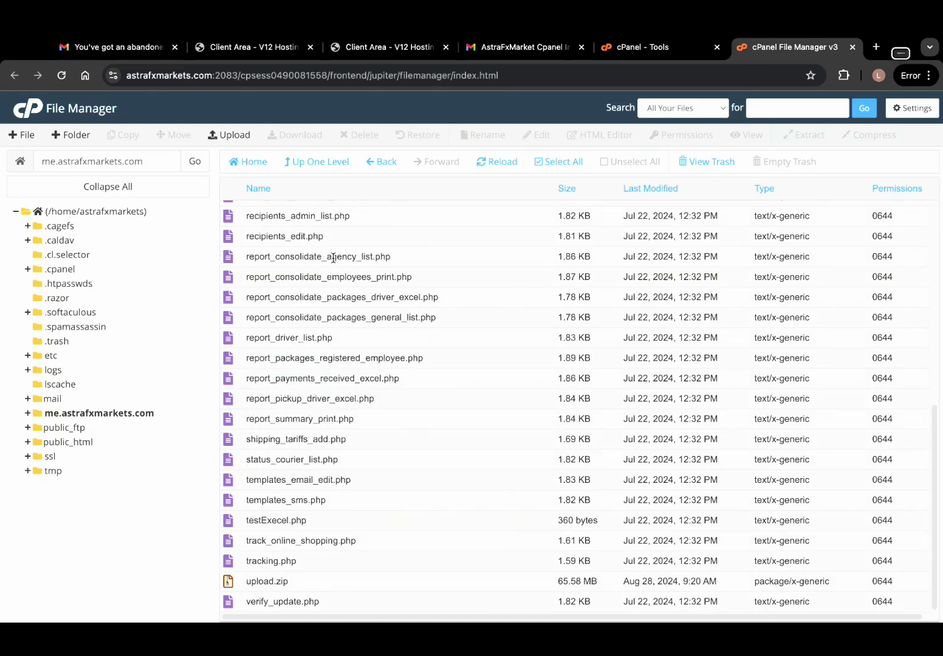
Delete all items in the File Manager trash and return to the me.astrafxmarkets.com folder.
click(707, 167)
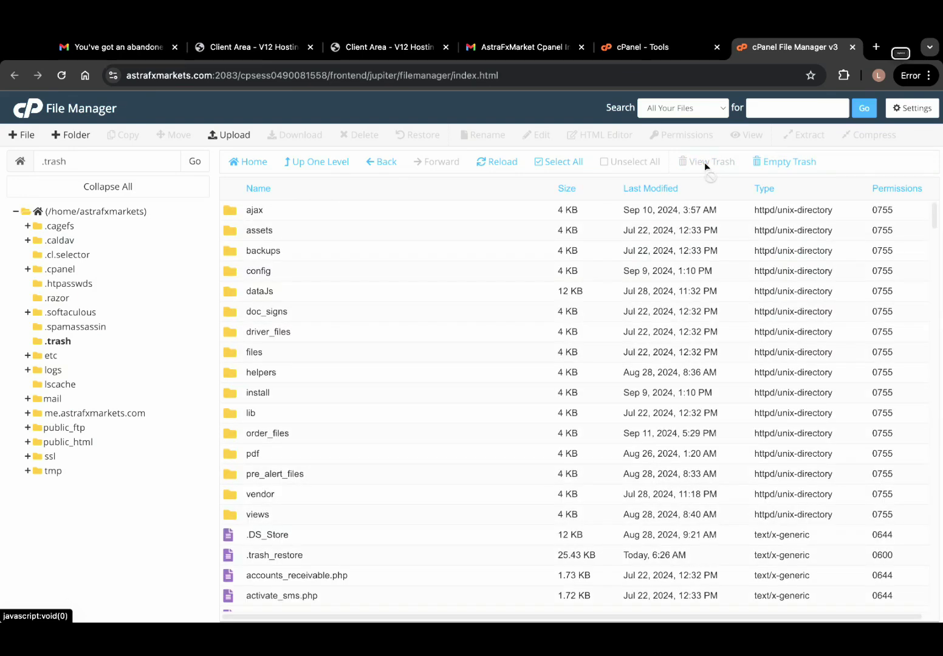
click(538, 162)
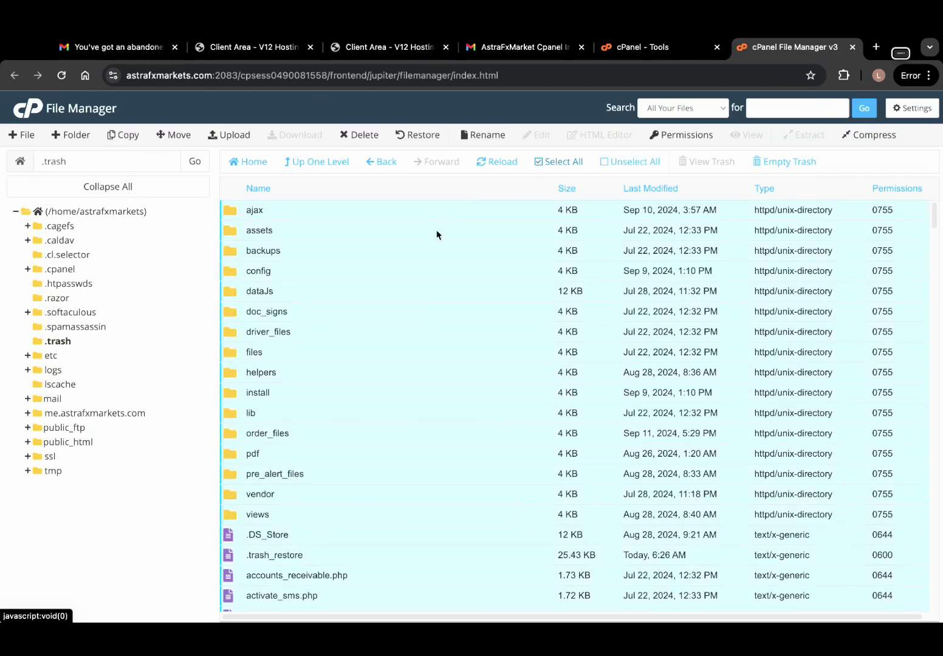
right_click(438, 234)
click(479, 320)
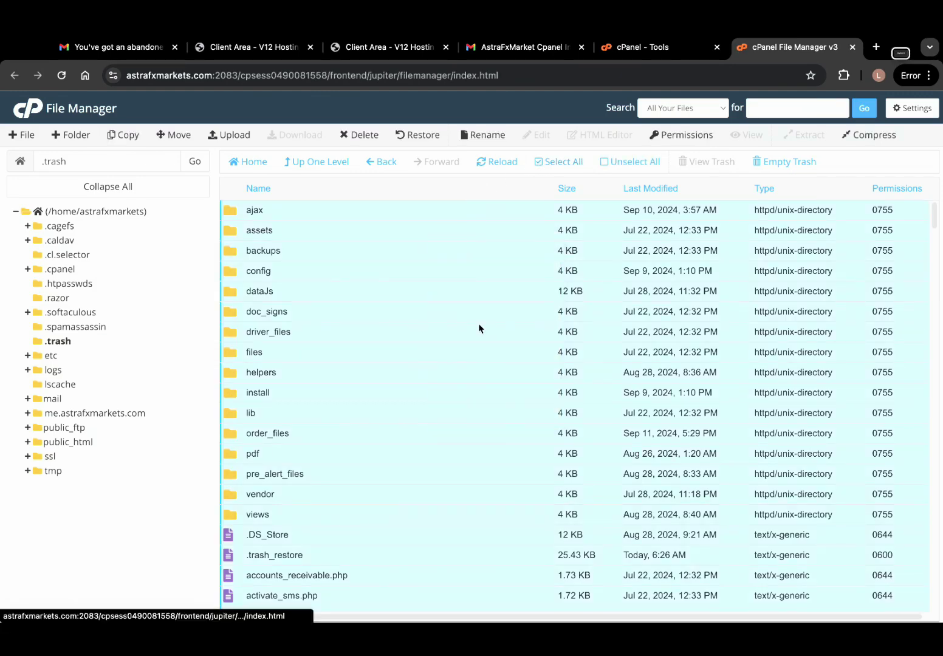
click(575, 458)
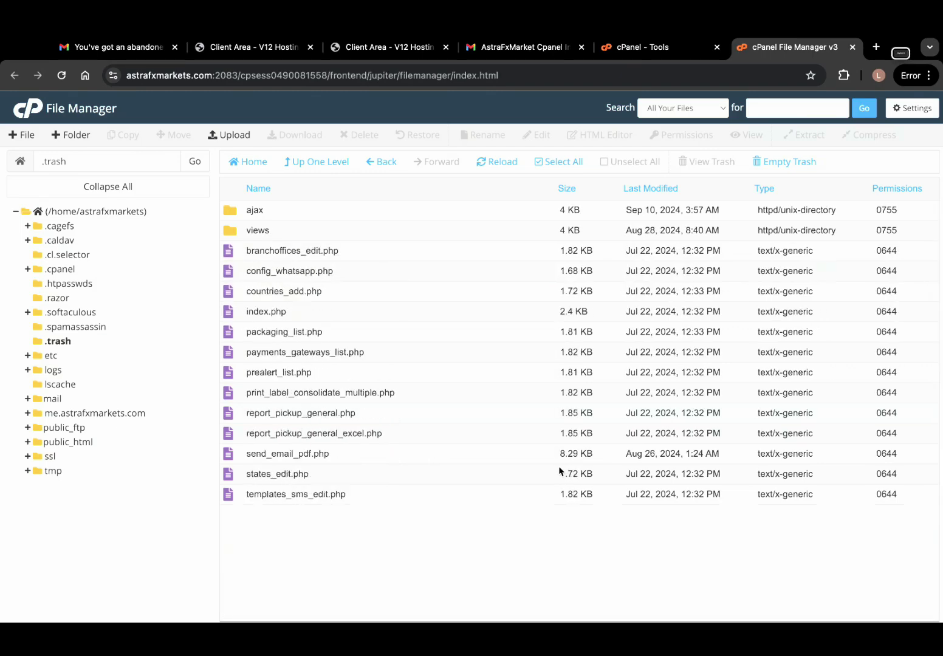
click(313, 162)
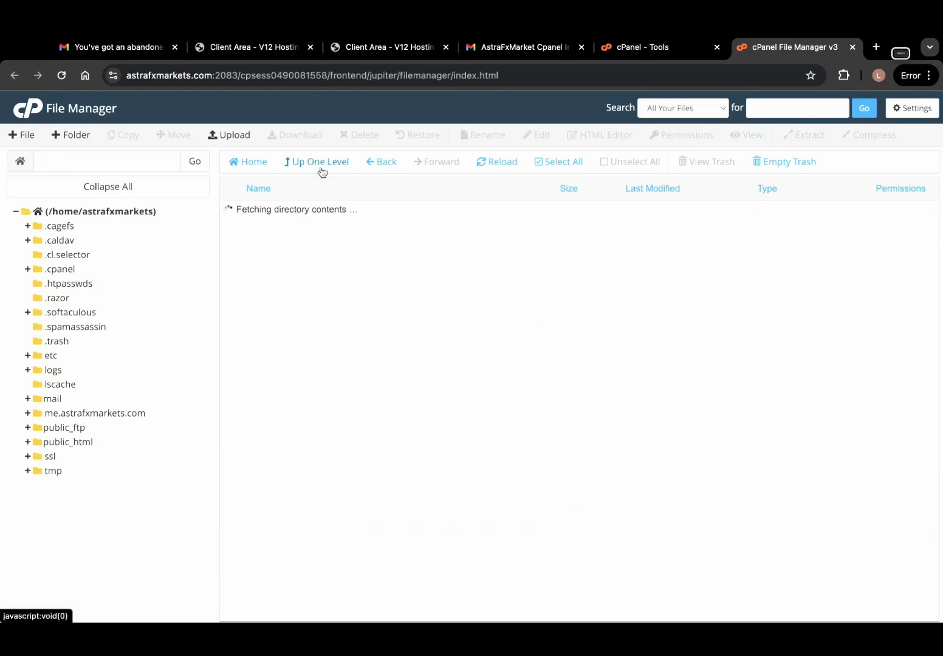
double_click(363, 474)
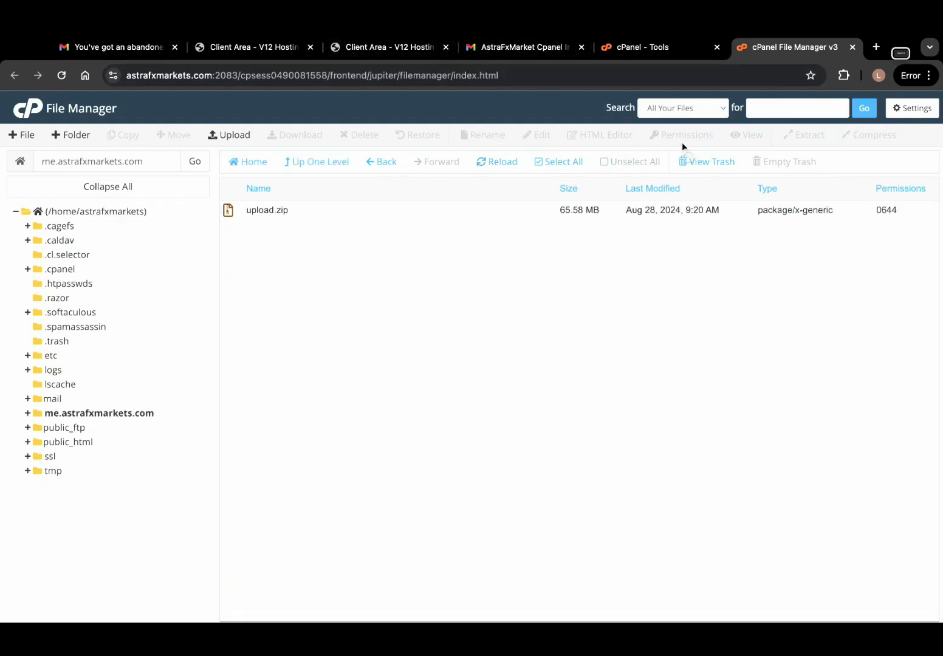
Check the me.astrafxmarkets.com login.php page and the site's root address in a new browser tab.
click(877, 48)
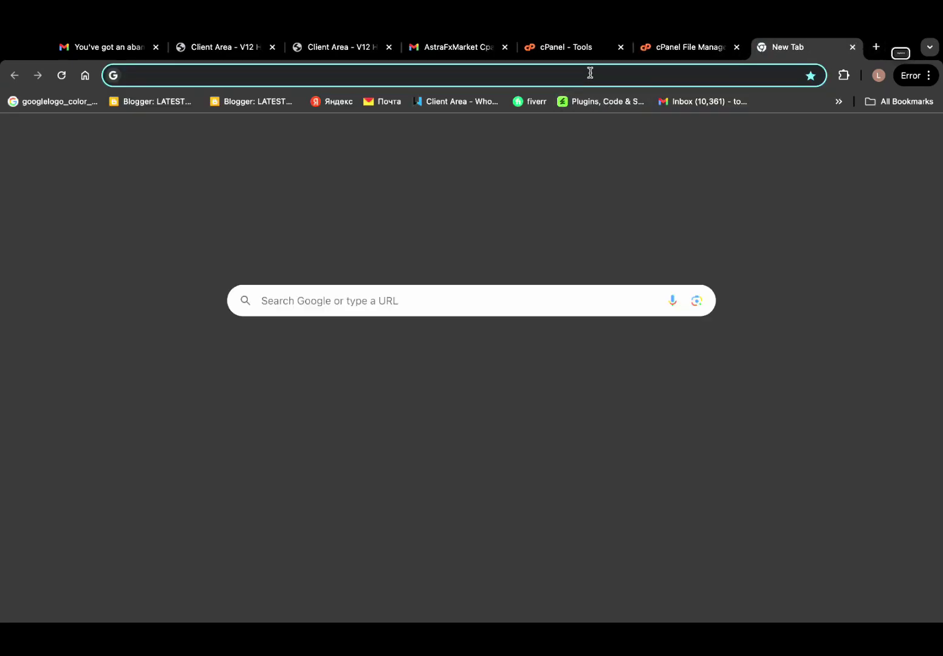
click(591, 75)
text(m)
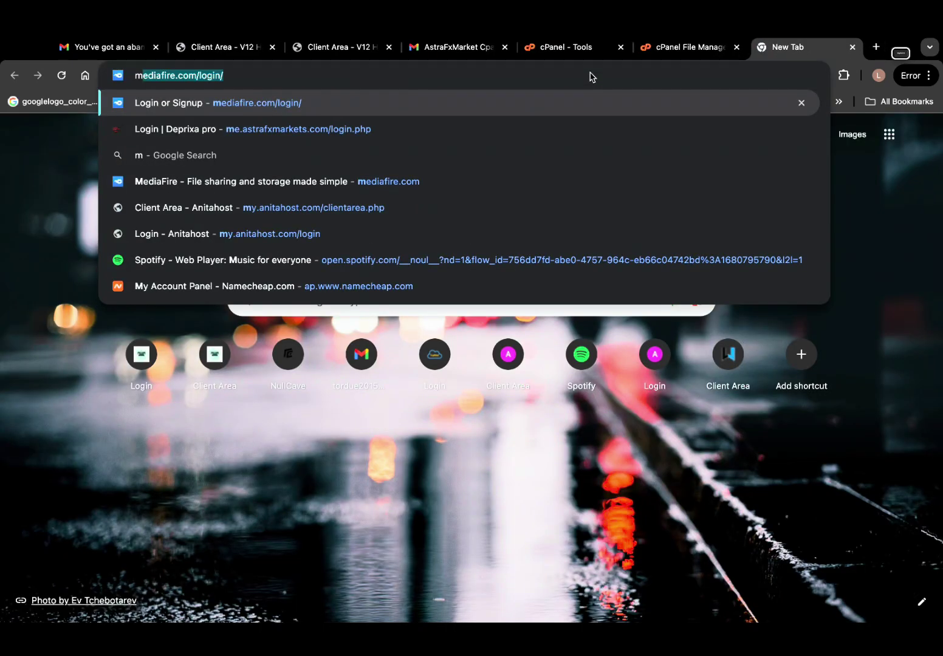
text(e.)
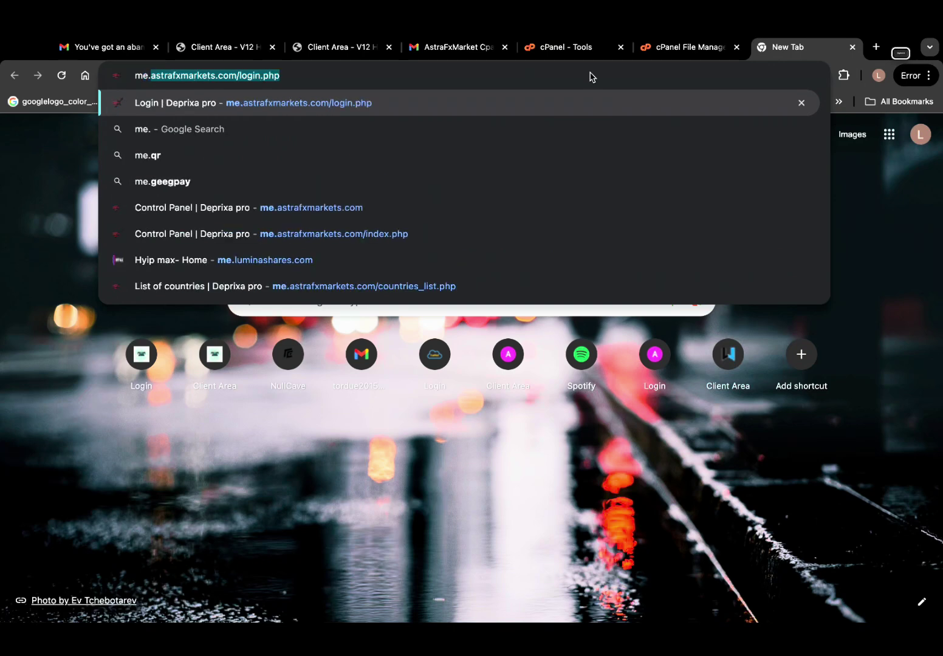
key(Return)
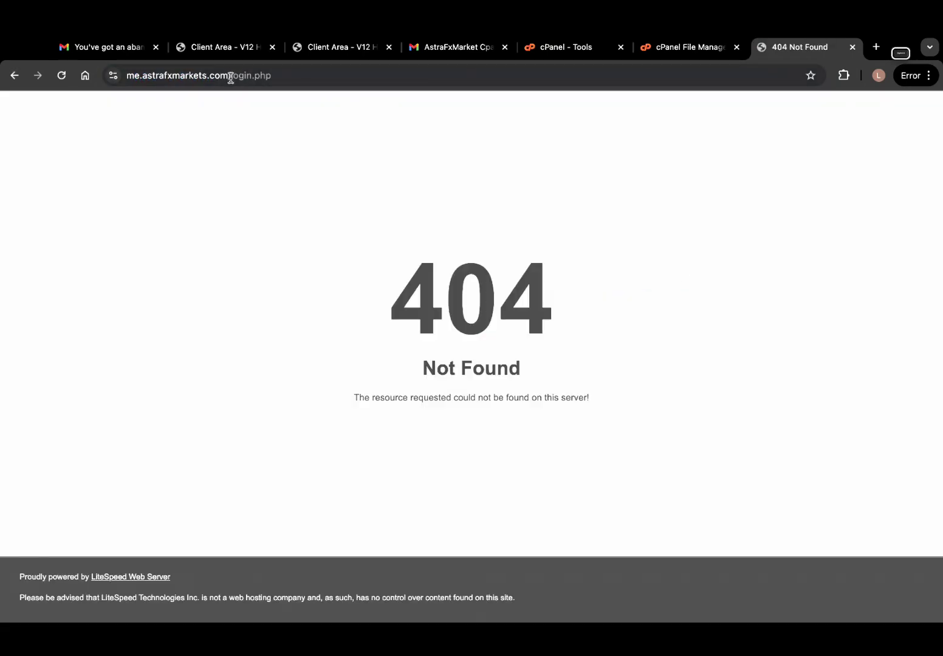
drag(229, 76, 396, 102)
key(BackSpace)
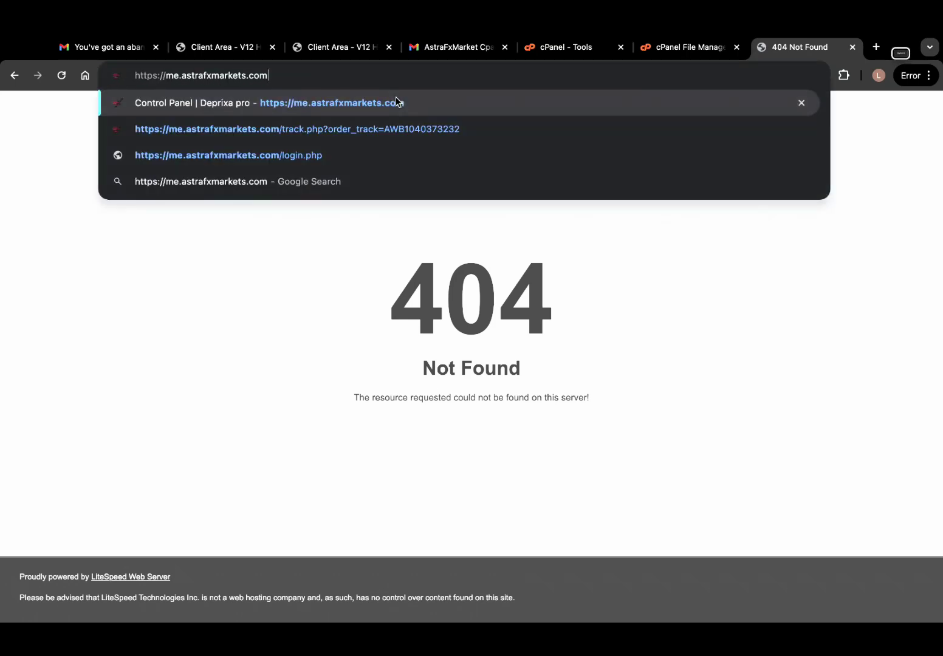
key(Return)
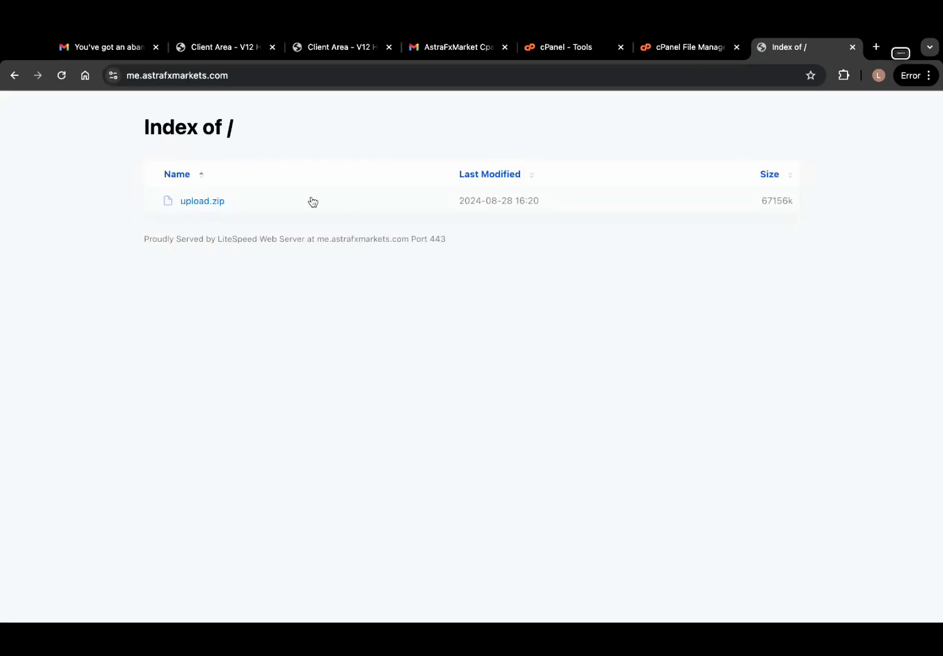
Extract upload.zip into the me.astrafxmarkets.com folder in File Manager.
click(669, 46)
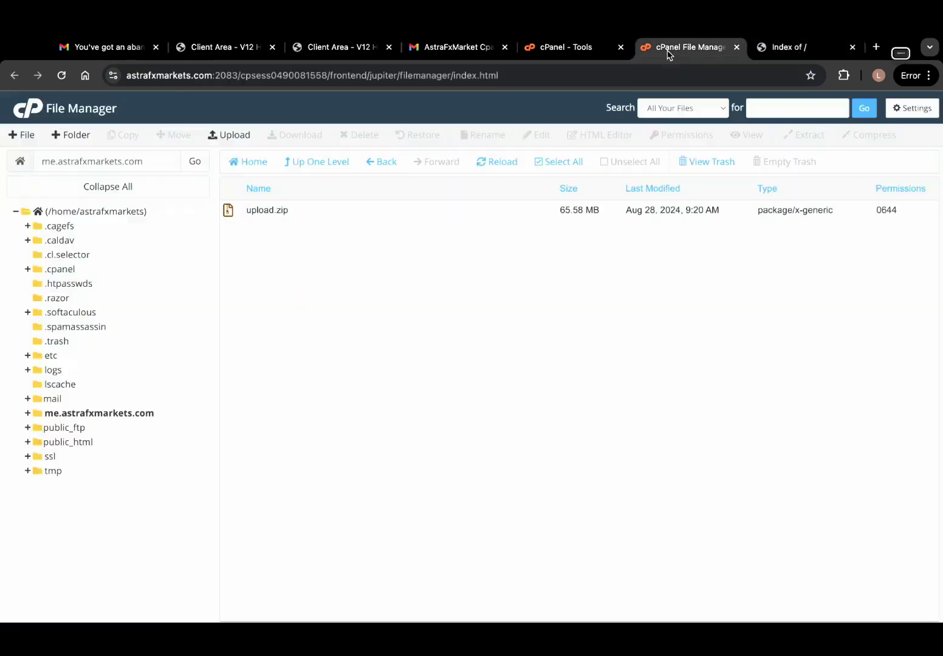
click(314, 210)
right_click(314, 210)
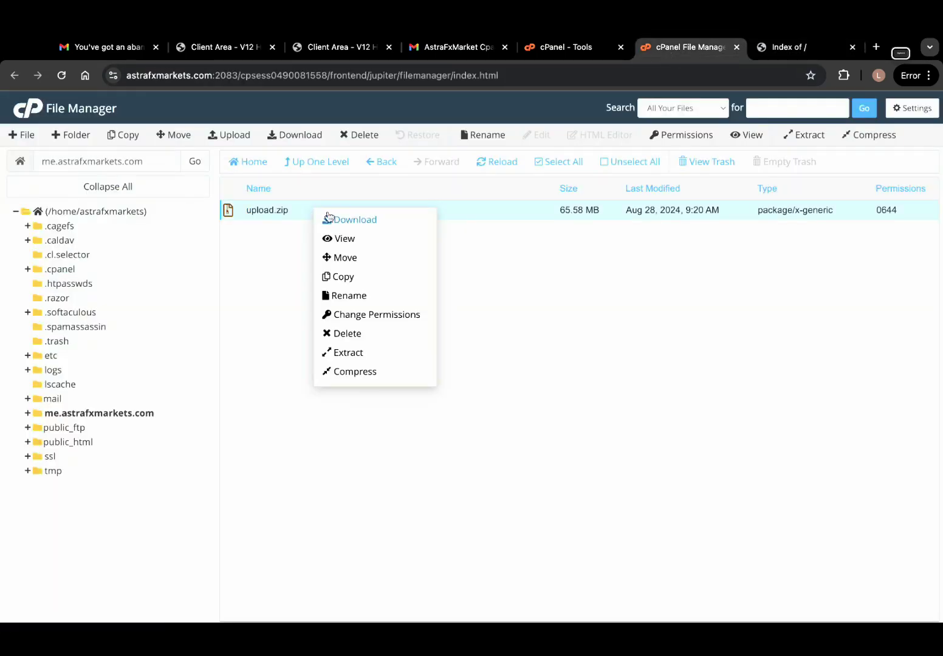
click(367, 354)
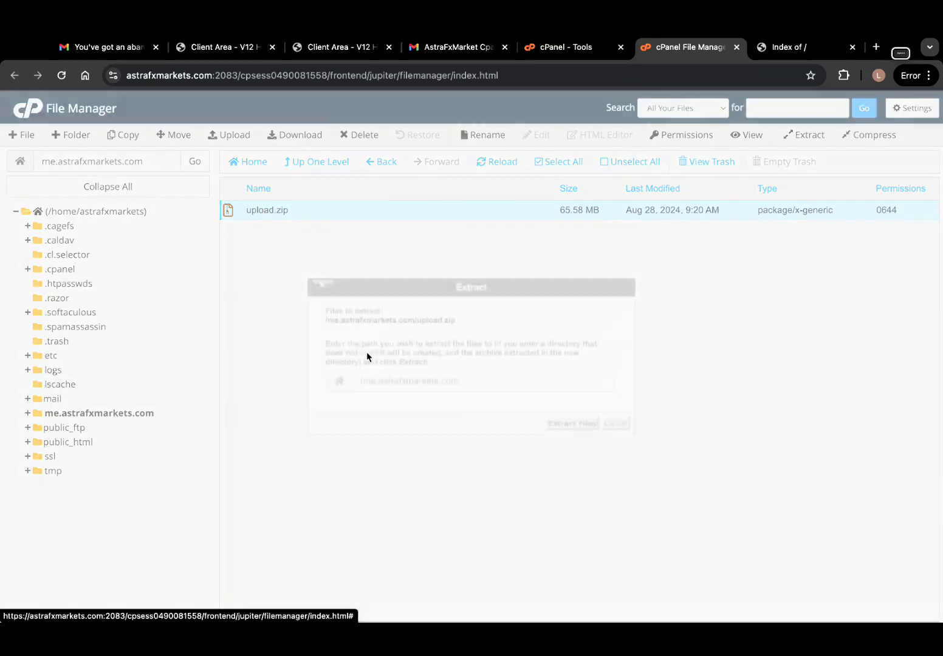
click(575, 424)
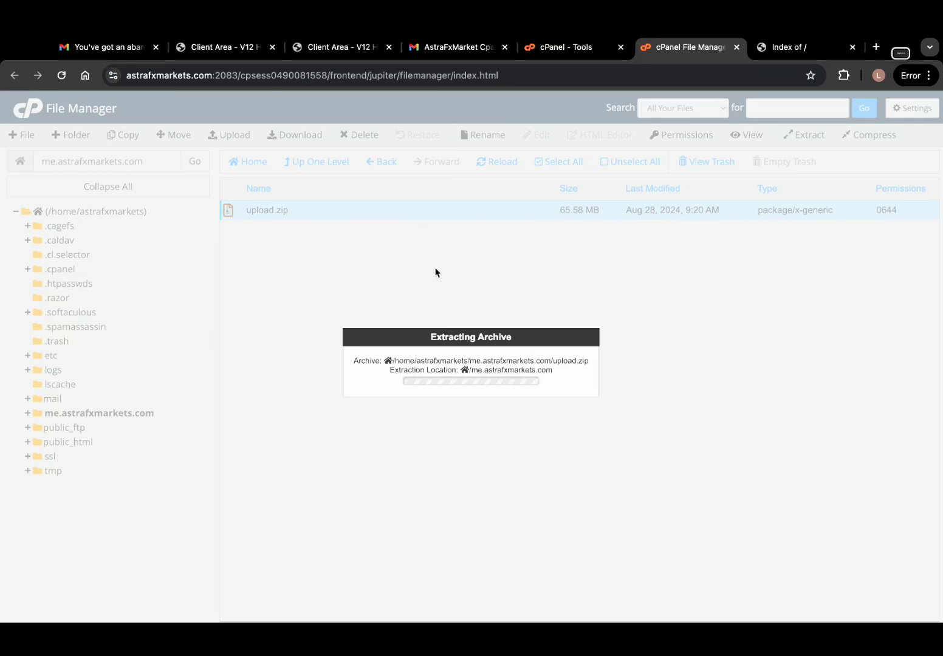
Return to the cPanel tools and open Manage My Databases.
click(558, 53)
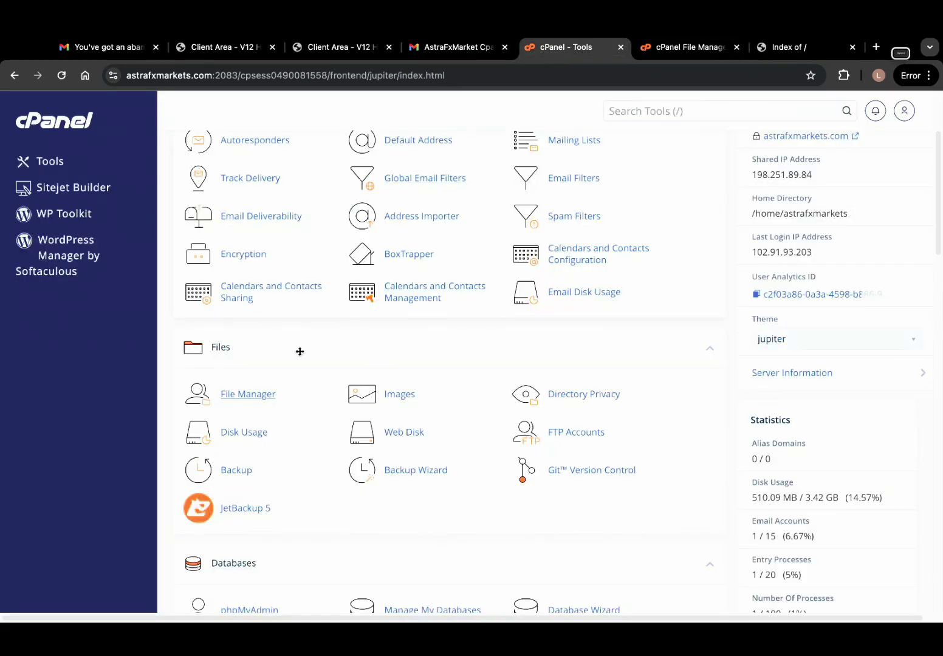
scroll(299, 353, down, 5)
scroll(271, 482, down, 8)
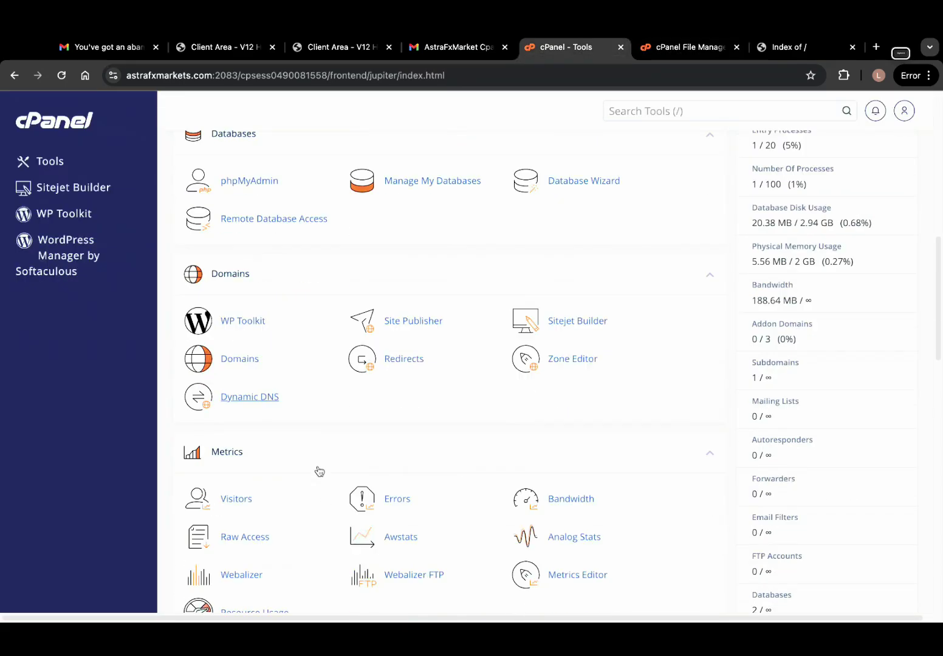
scroll(270, 292, up, 12)
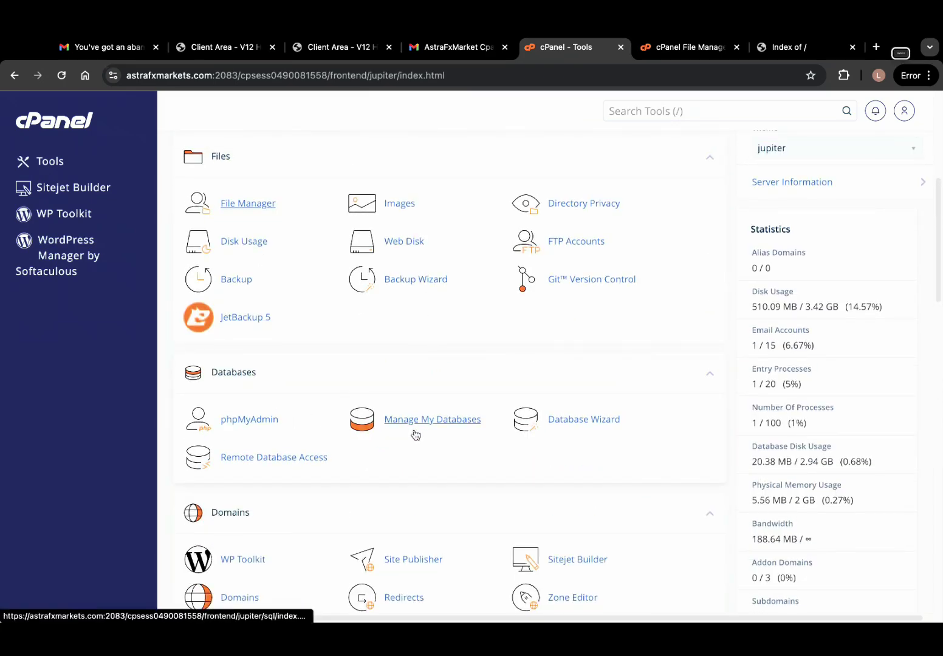
click(436, 427)
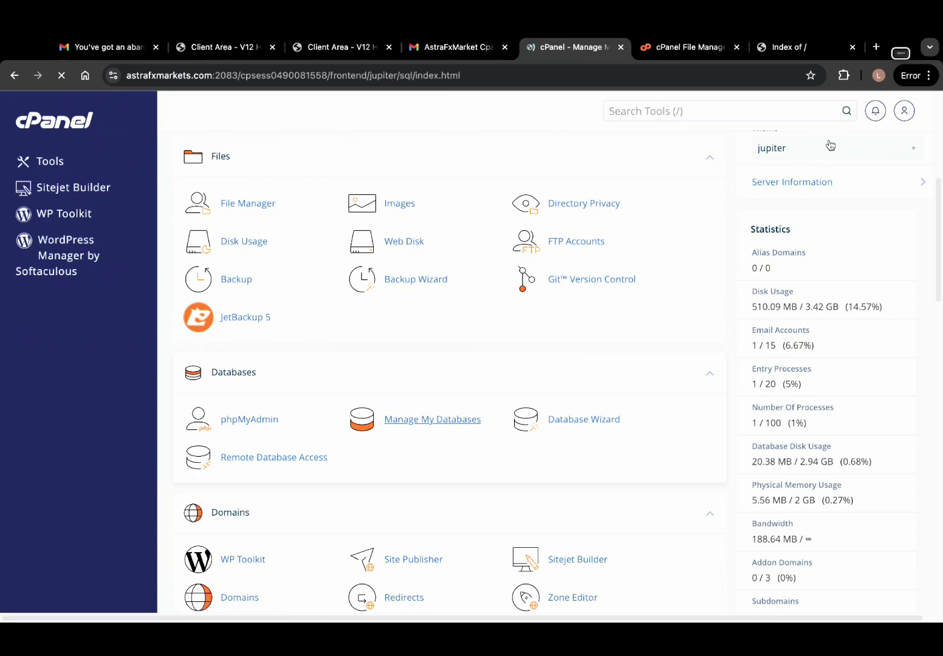
Close the upload.zip extraction results and load me.astrafxmarkets.com to start the Deprixa Pro installation wizard.
click(683, 47)
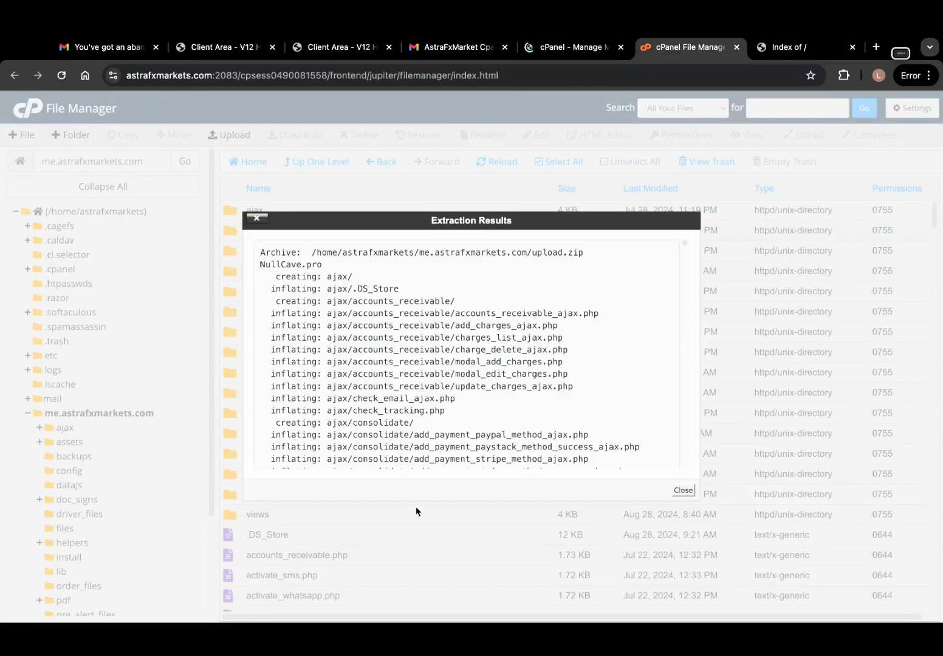
click(685, 493)
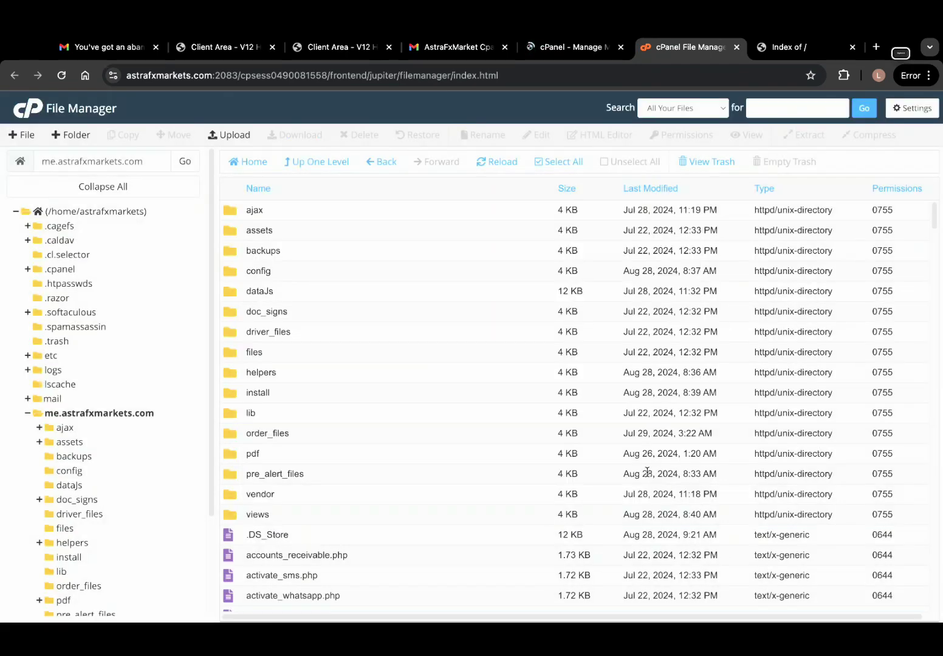
click(787, 50)
click(297, 76)
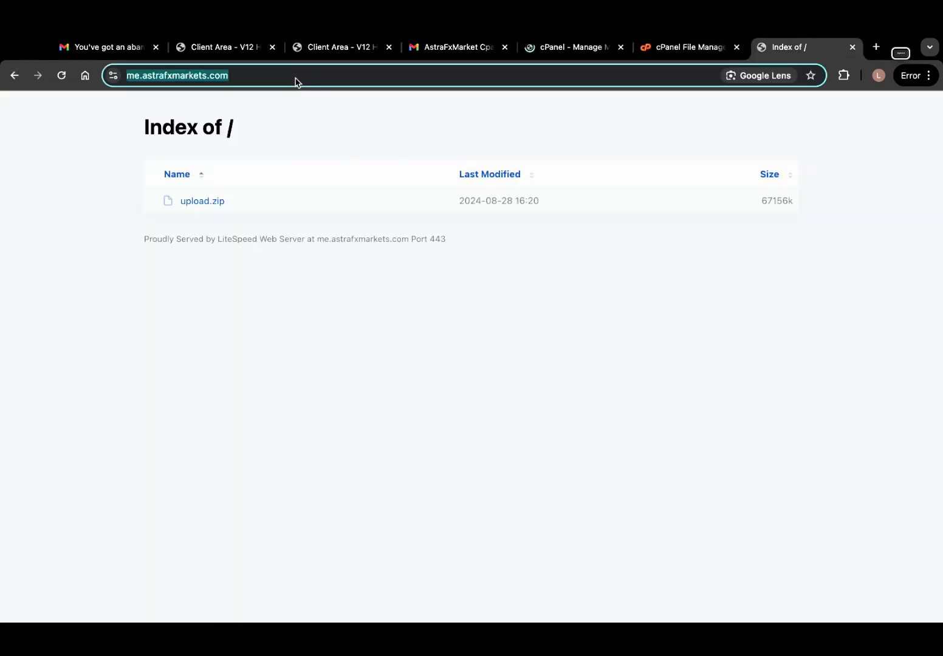
key(Return)
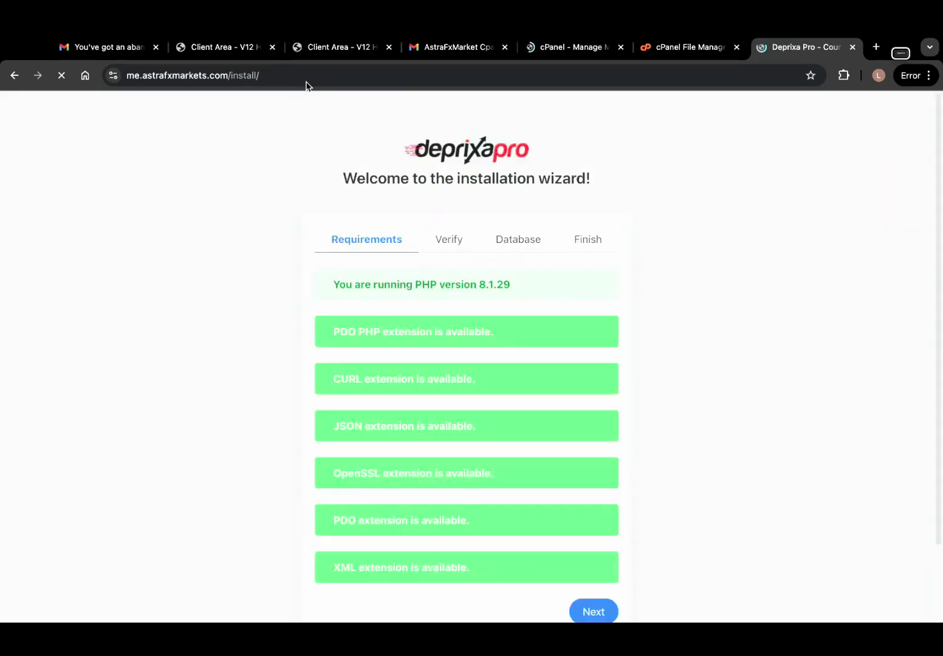
Continue past the requirements check in the installation wizard and fill in the purchase code.
scroll(544, 327, down, 2)
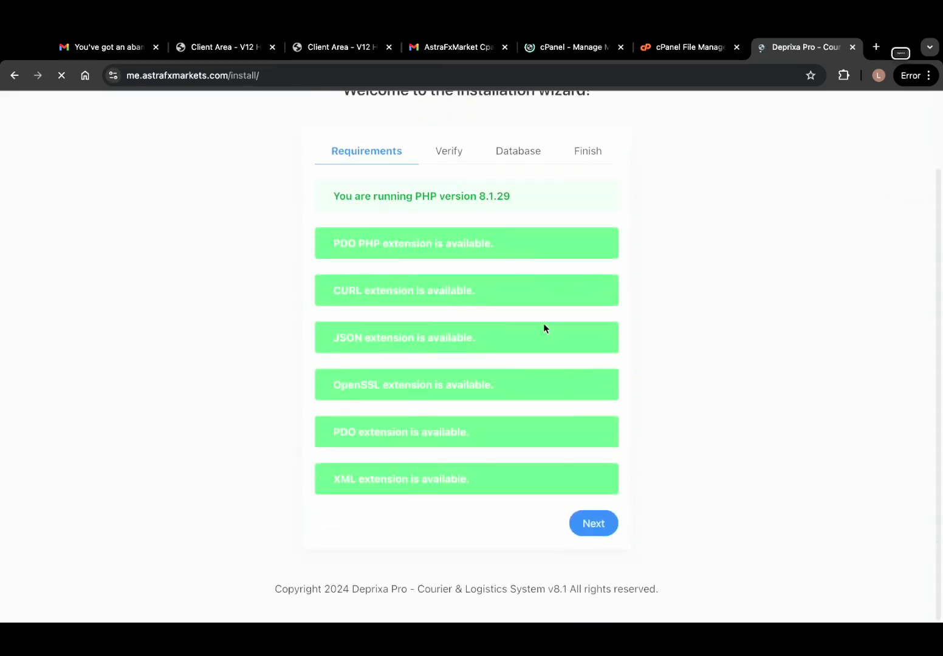
click(593, 526)
click(407, 301)
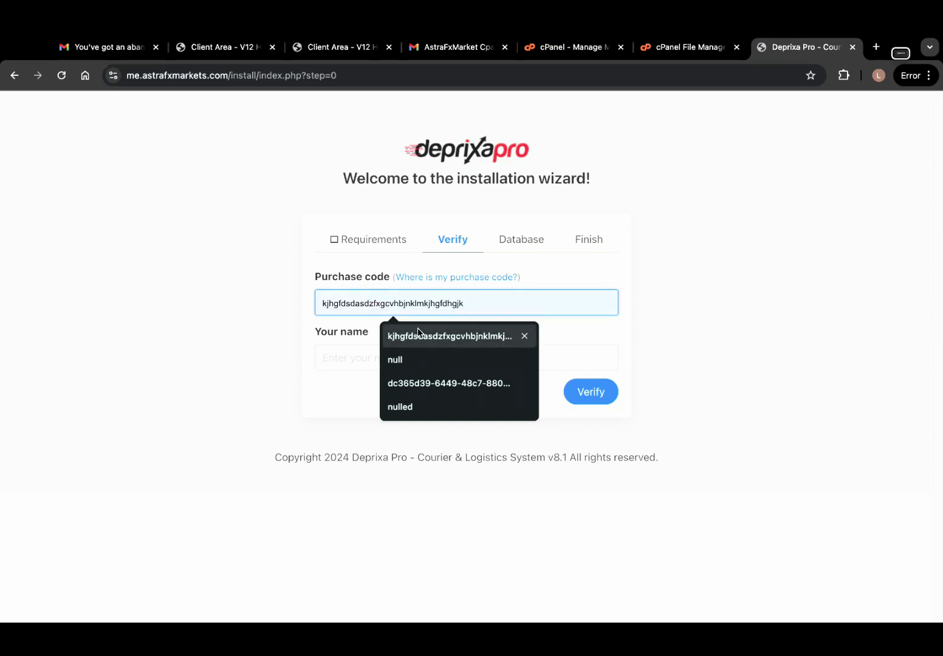
click(439, 341)
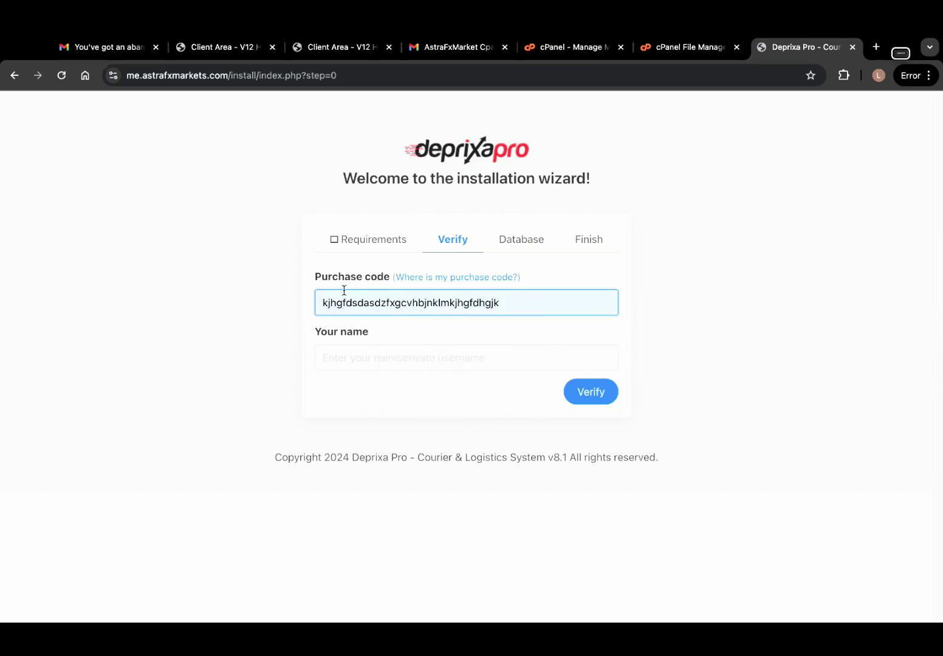
drag(508, 307, 473, 301)
double_click(398, 301)
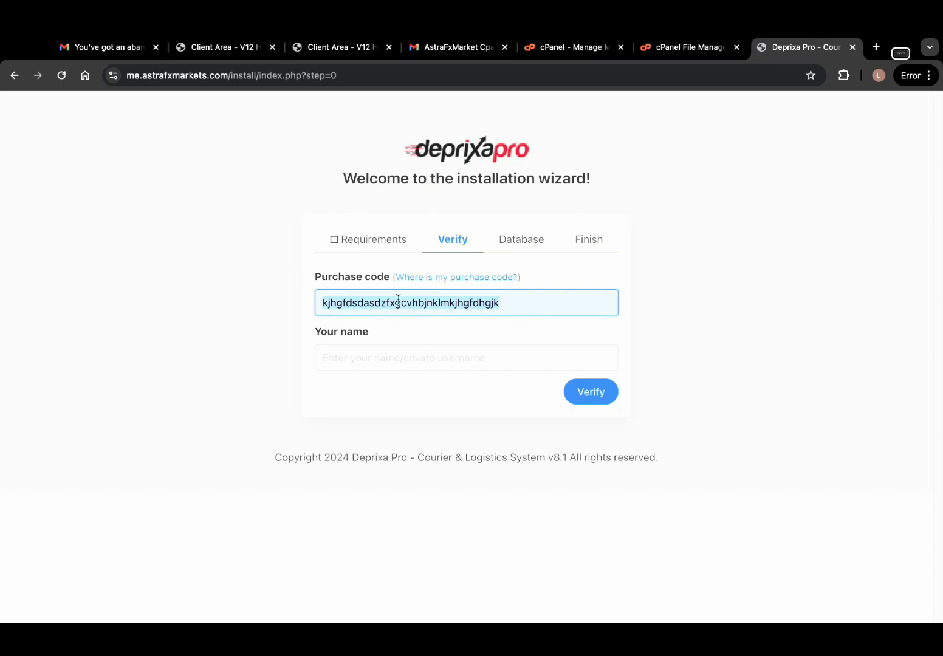
click(453, 310)
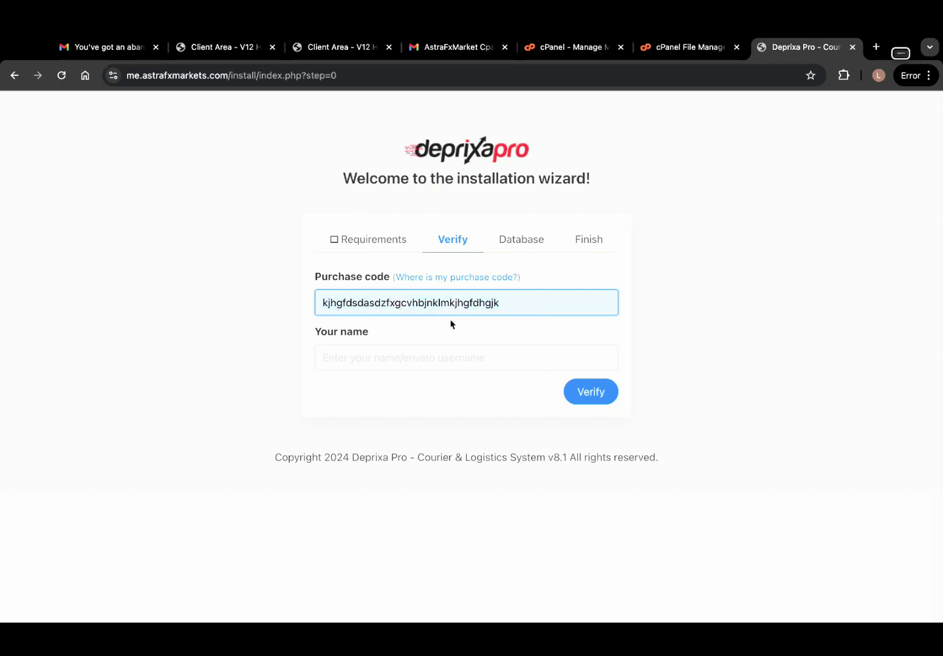
Fill in the name field, verify the purchase and continue to the wizard's database settings.
click(421, 357)
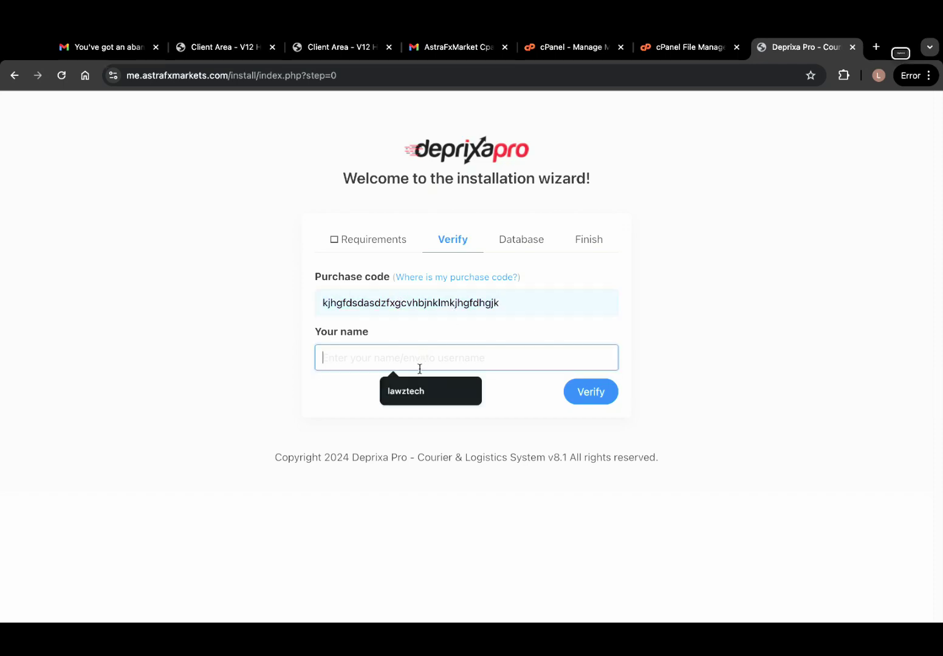
click(419, 390)
click(584, 389)
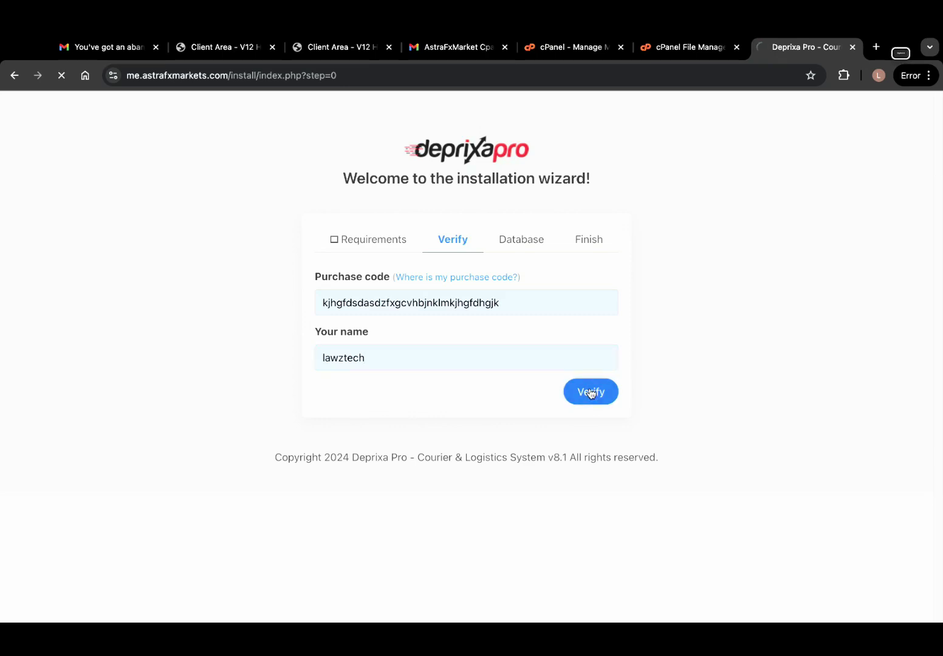
click(588, 339)
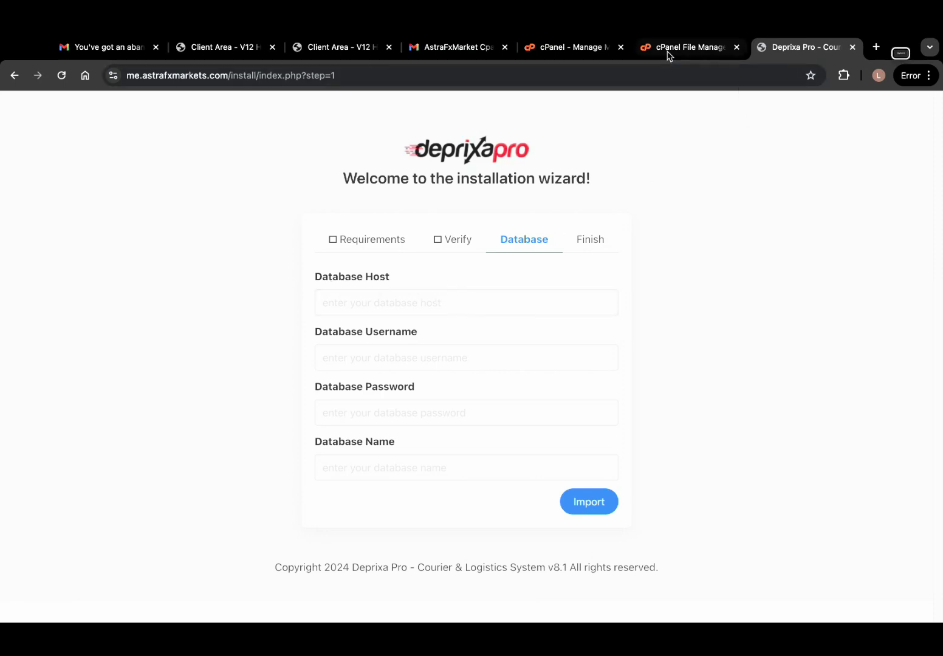
Switch to cPanel's Manage My Databases, create a new database with the suffix cargo and return to the overview.
click(573, 48)
click(304, 309)
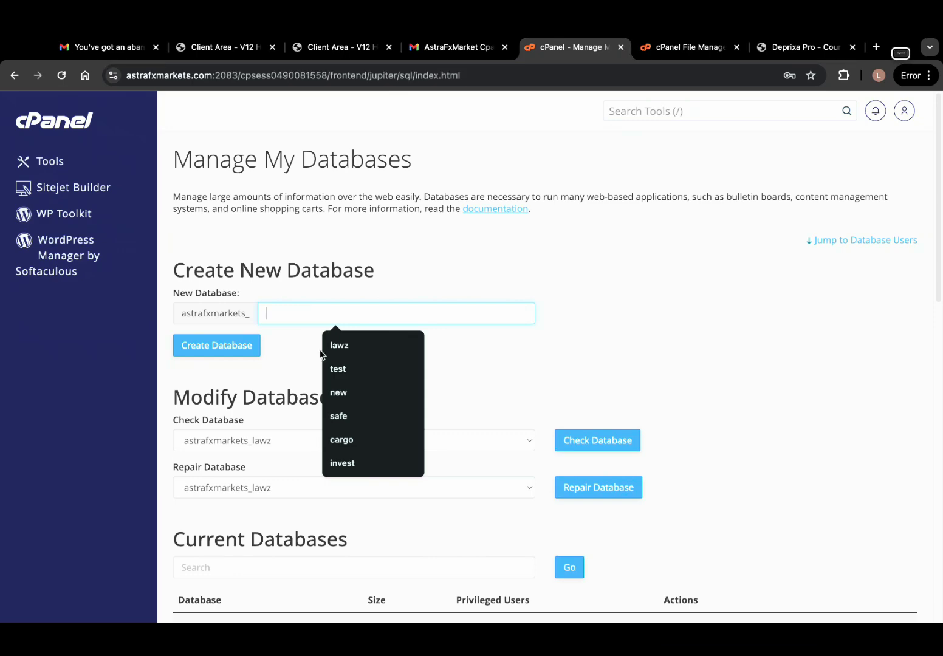
scroll(267, 425, down, 5)
scroll(334, 316, up, 5)
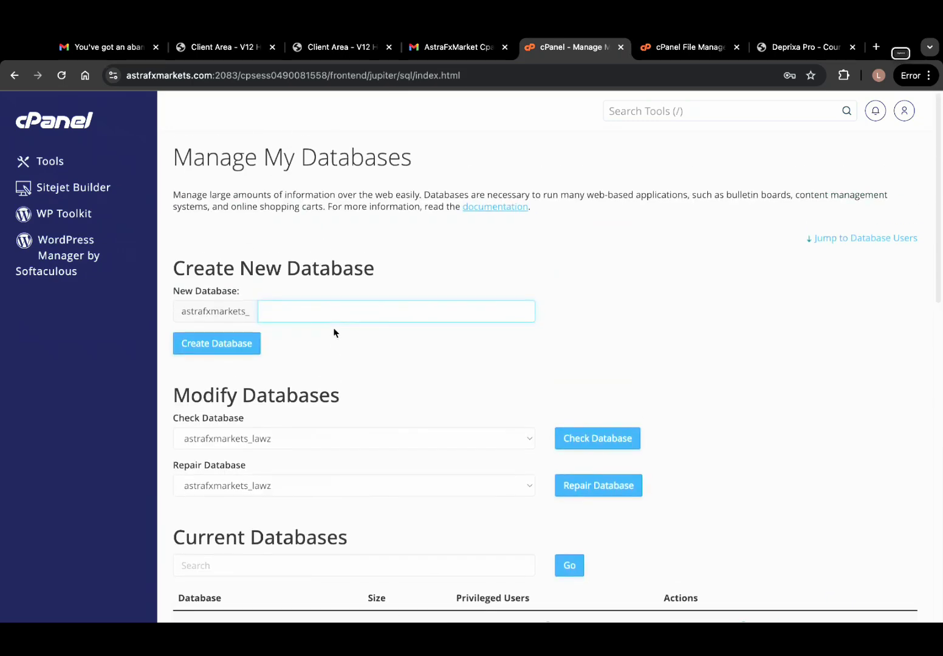
click(279, 314)
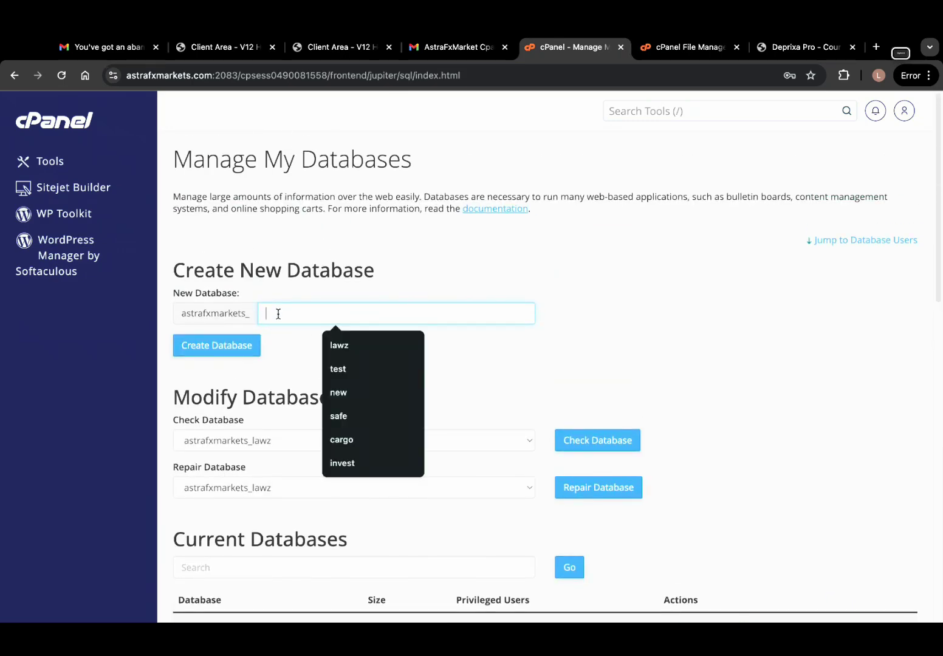
click(356, 439)
click(239, 347)
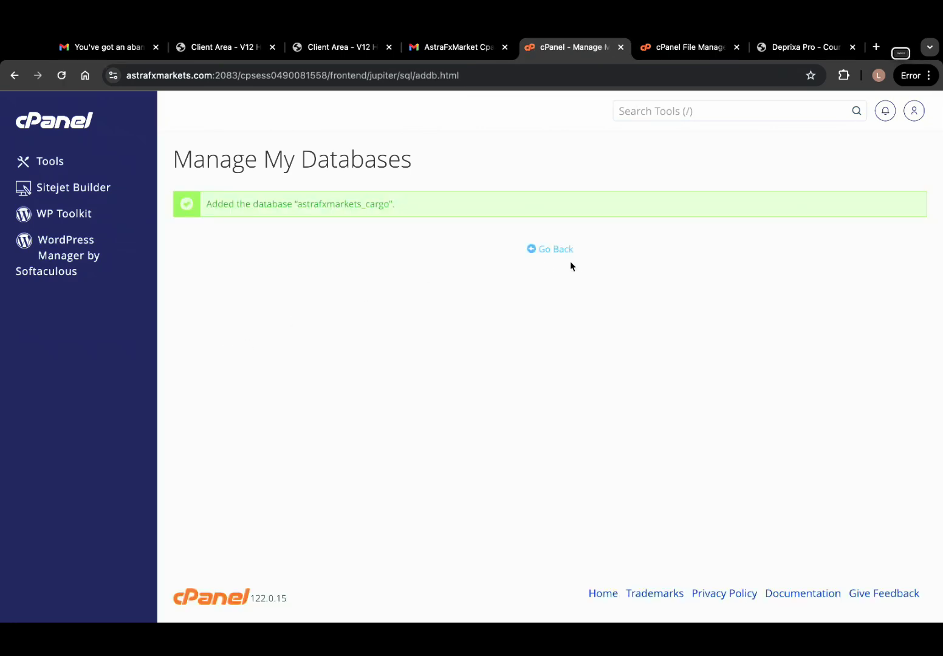
click(553, 251)
Set the new database user's username suffix to cargo.
scroll(376, 452, down, 7)
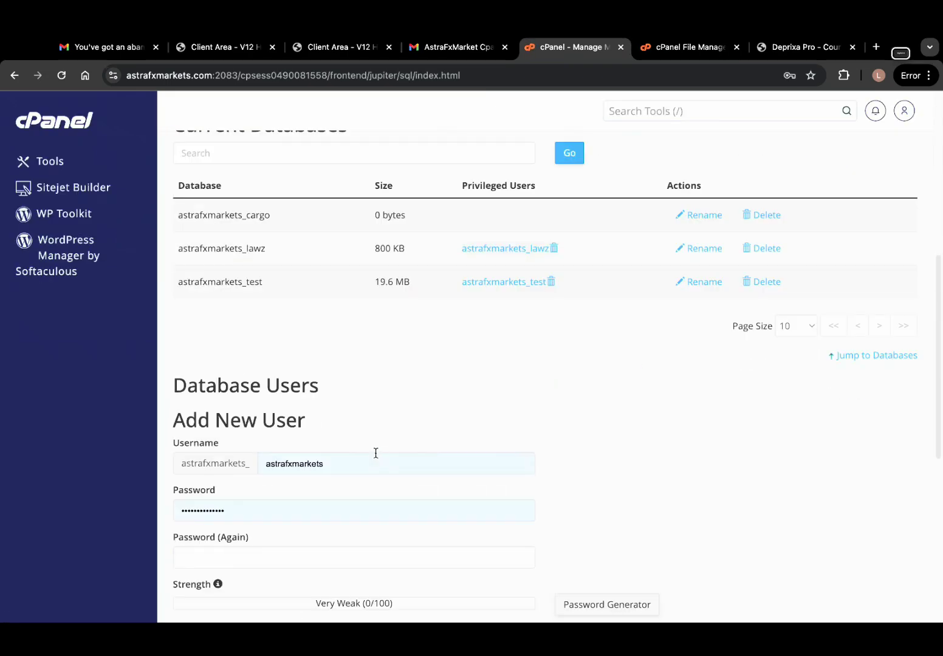
click(341, 447)
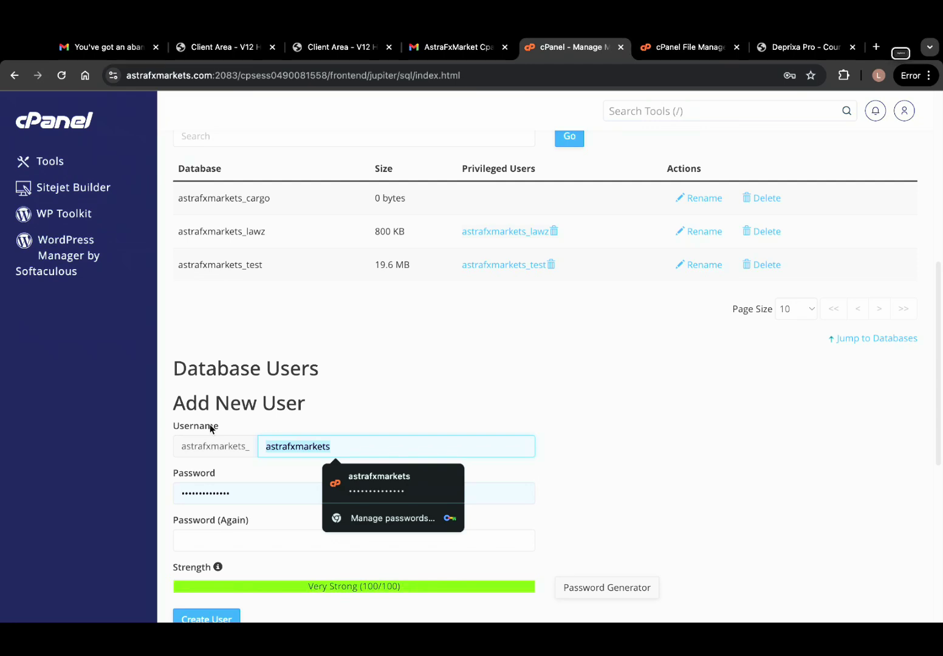
text(c)
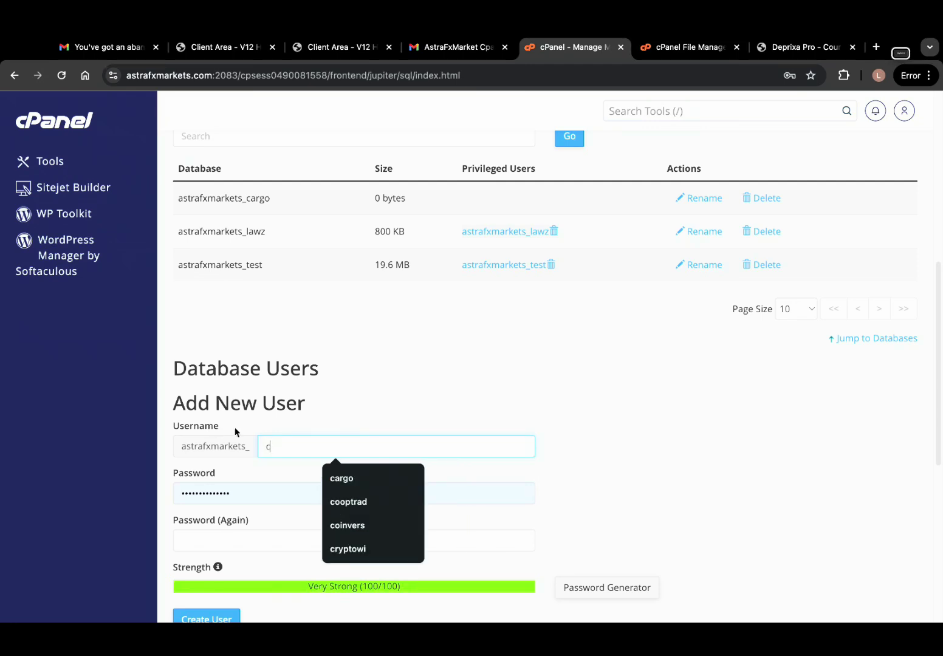
click(338, 481)
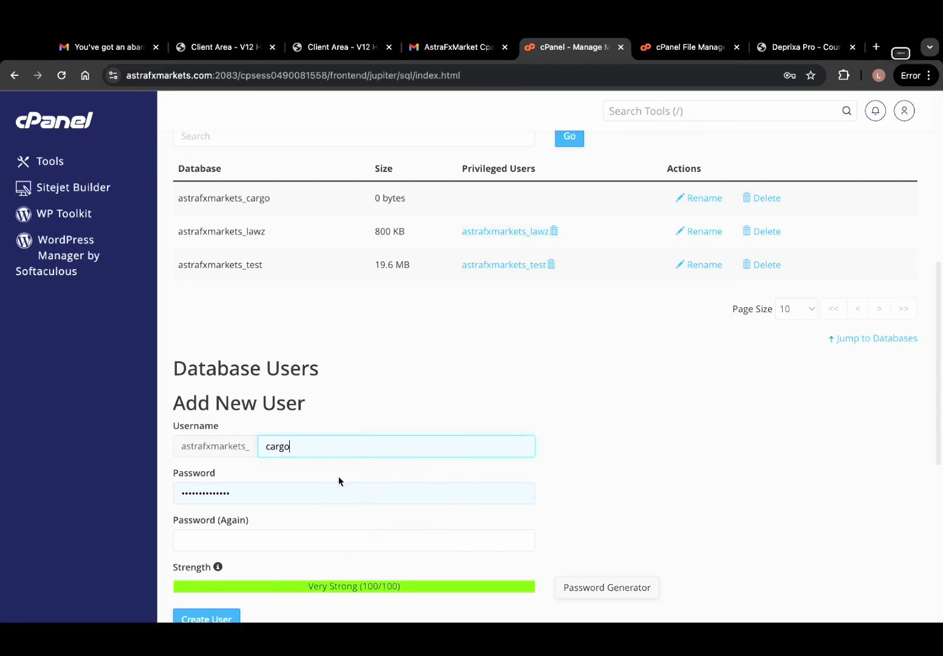
Generate a password for the new database user, copy it, confirm it is stored safely and apply it to the password fields.
click(623, 592)
drag(450, 317, 289, 305)
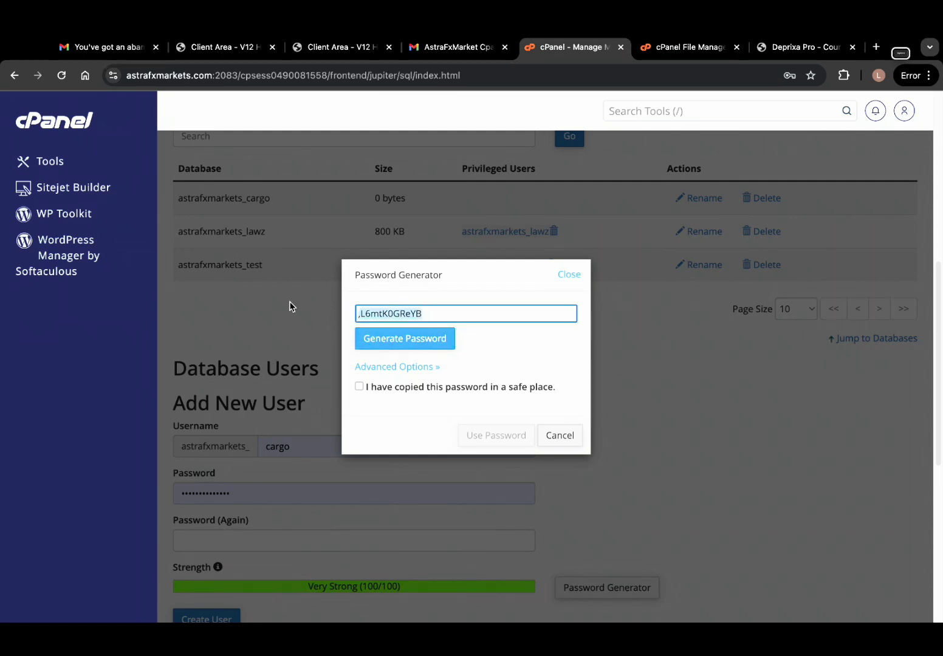
right_click(376, 311)
click(419, 348)
right_click(391, 308)
click(419, 350)
click(359, 387)
click(497, 439)
Create the cargo database user, dismiss the browser's offer to save the password and return to the databases overview.
scroll(358, 462, down, 6)
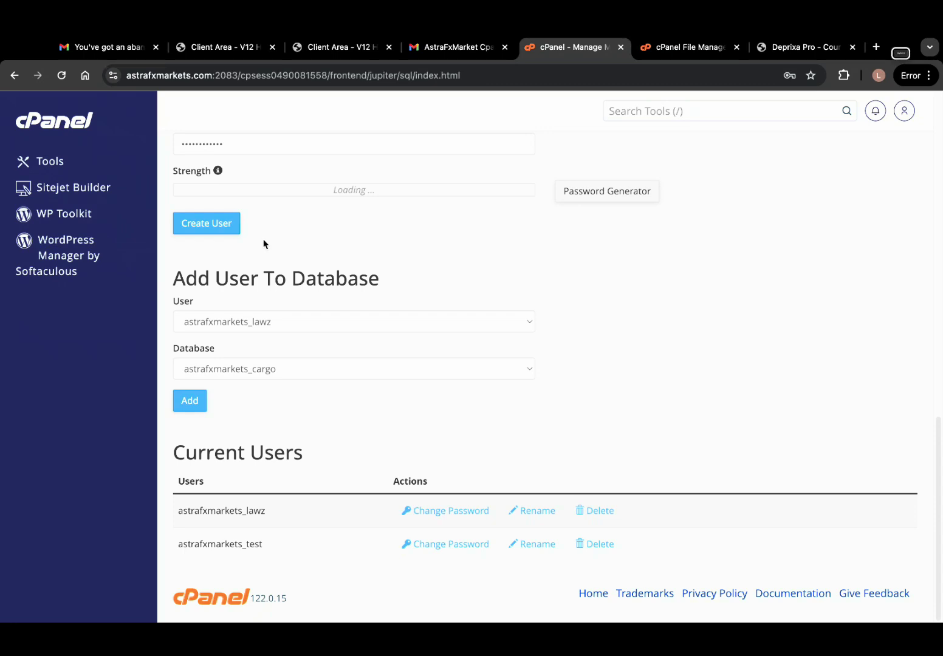
scroll(237, 238, up, 4)
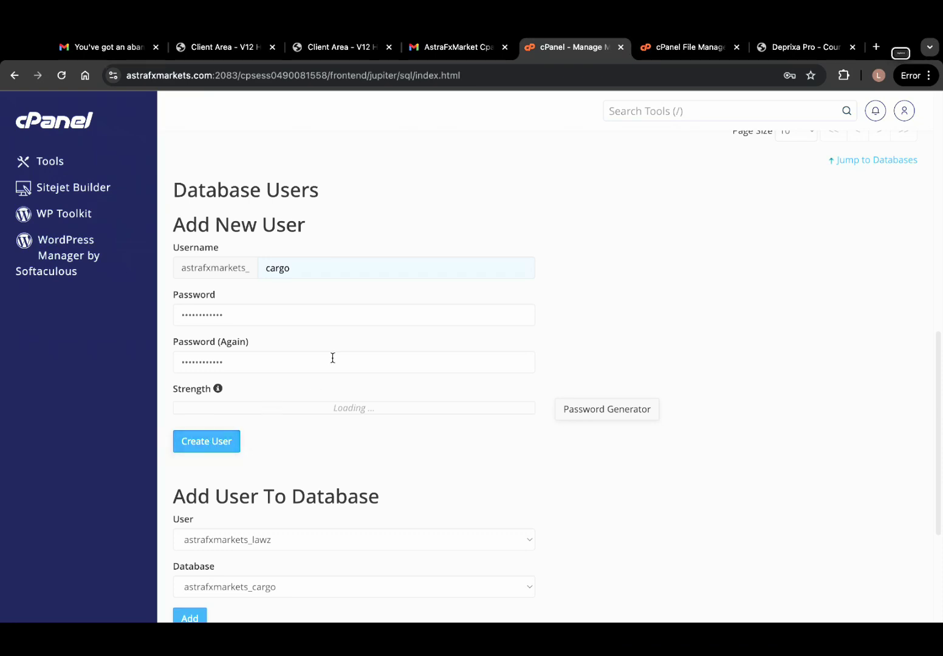
click(595, 411)
click(571, 275)
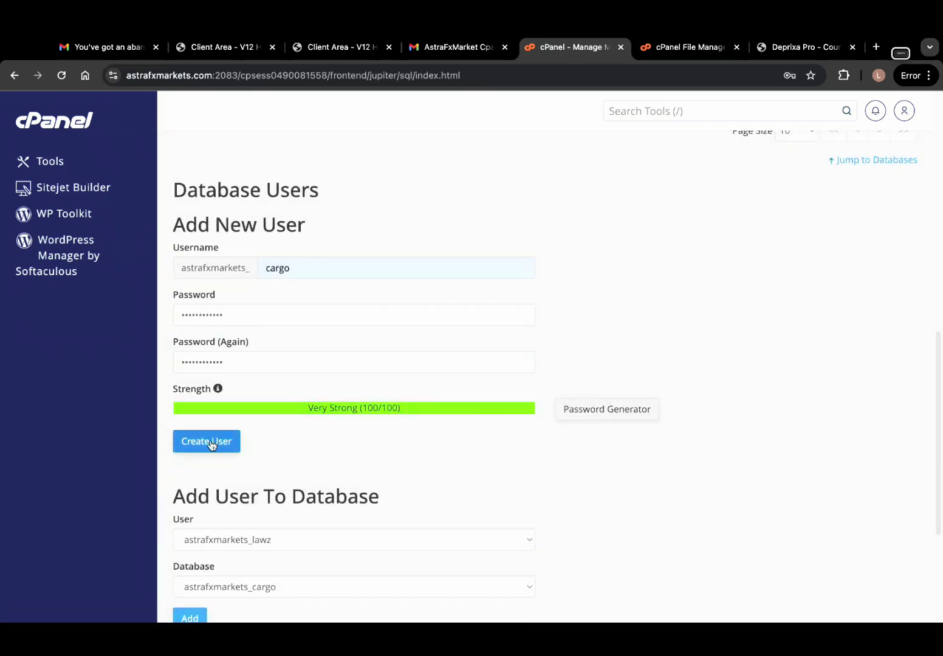
click(212, 448)
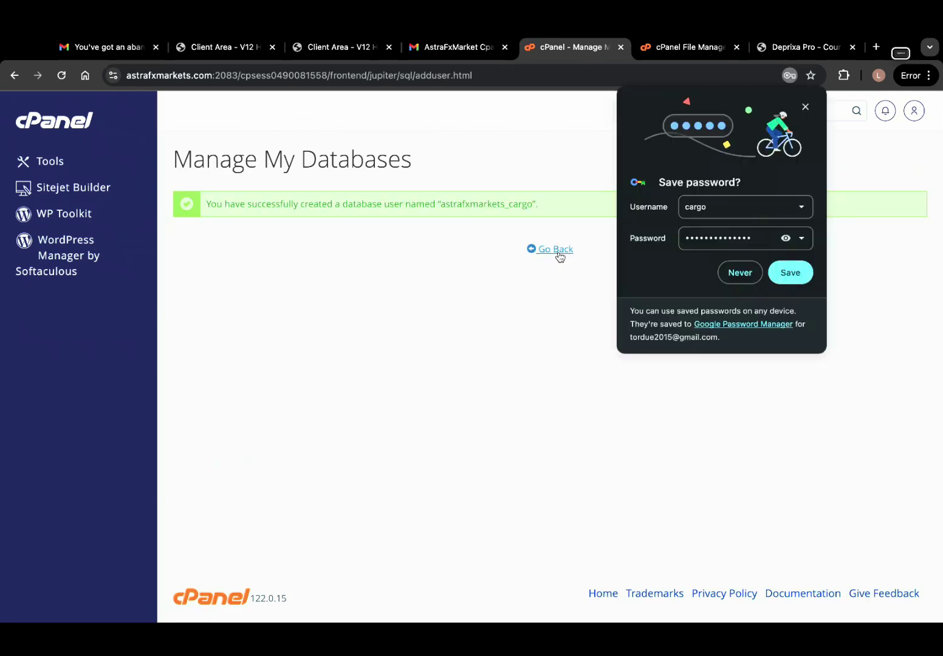
click(806, 107)
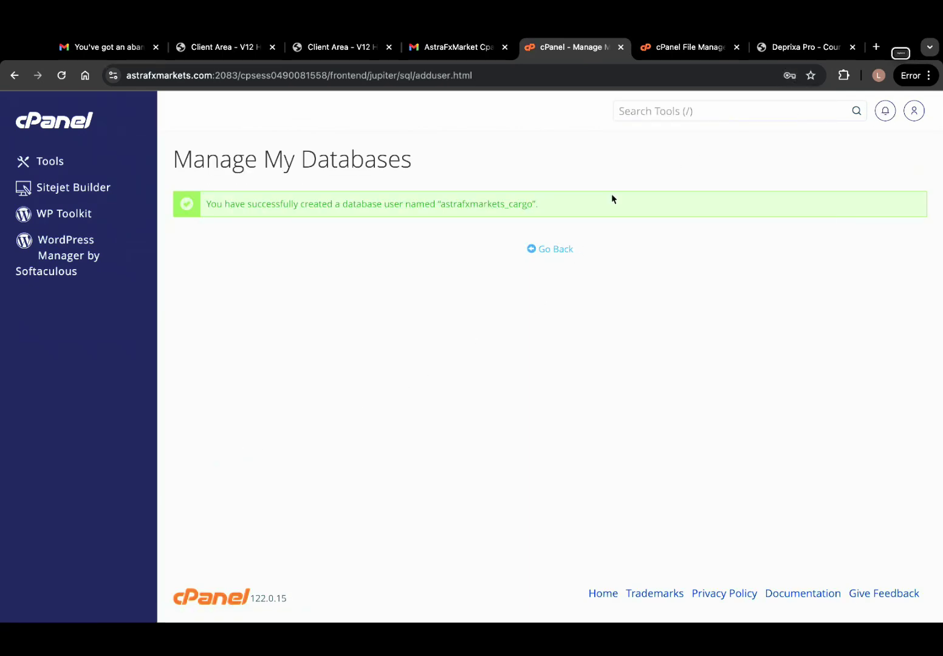
click(531, 250)
Paste the copied database user password into the Database Password field of the Deprixa Pro installation wizard.
click(795, 48)
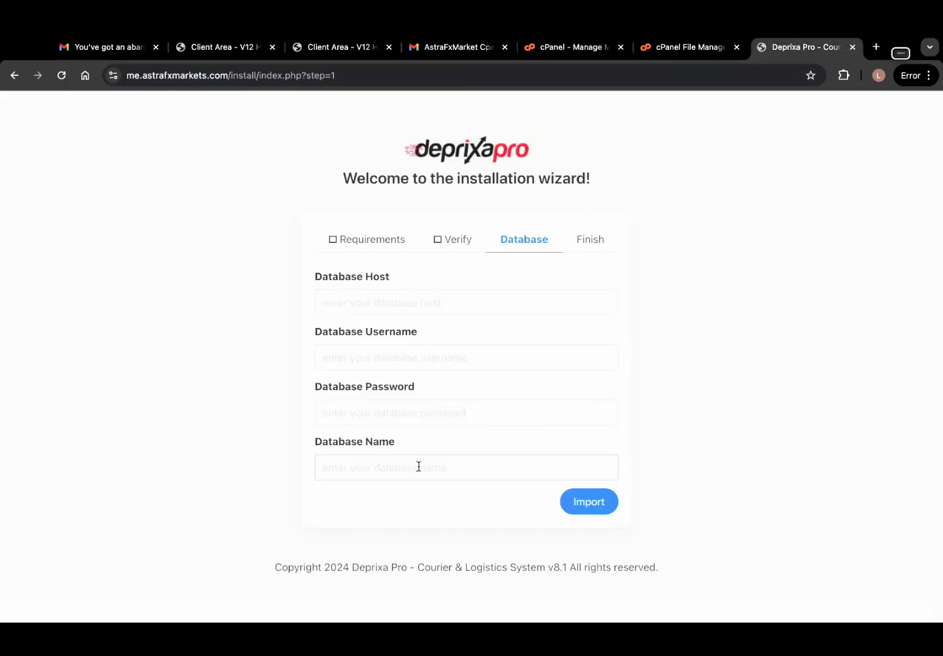
click(359, 404)
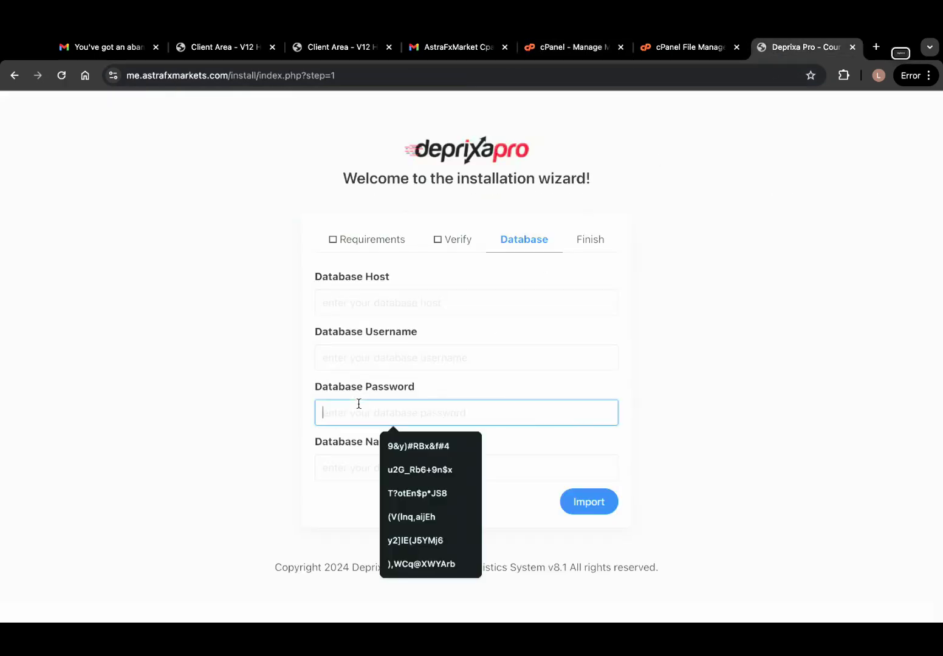
key(super+v)
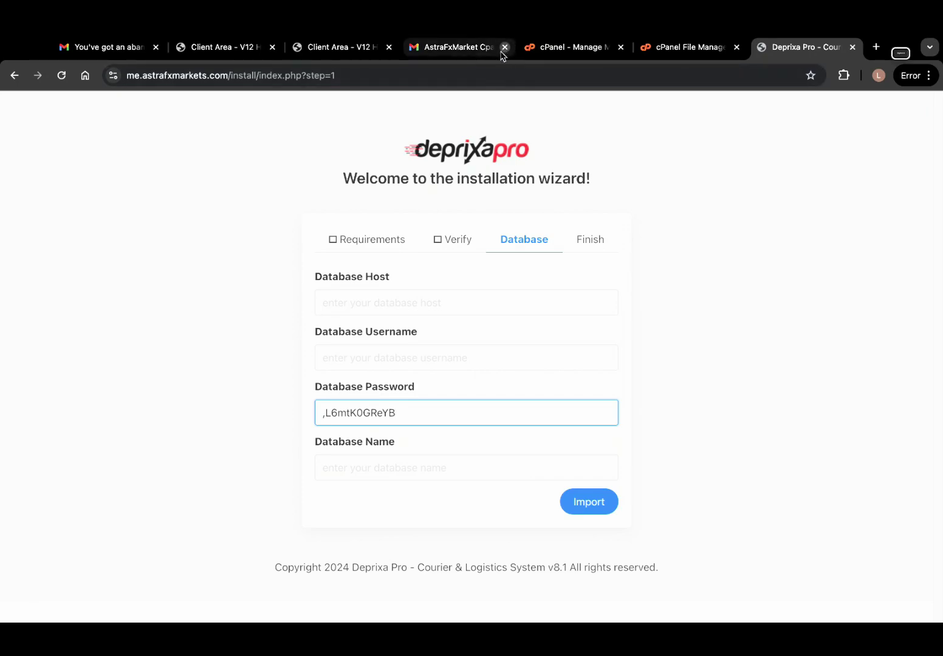
Return to Manage My Databases in cPanel and add the user astrafxmarkets_cargo to the database astrafxmarkets_cargo.
click(541, 50)
scroll(367, 424, down, 5)
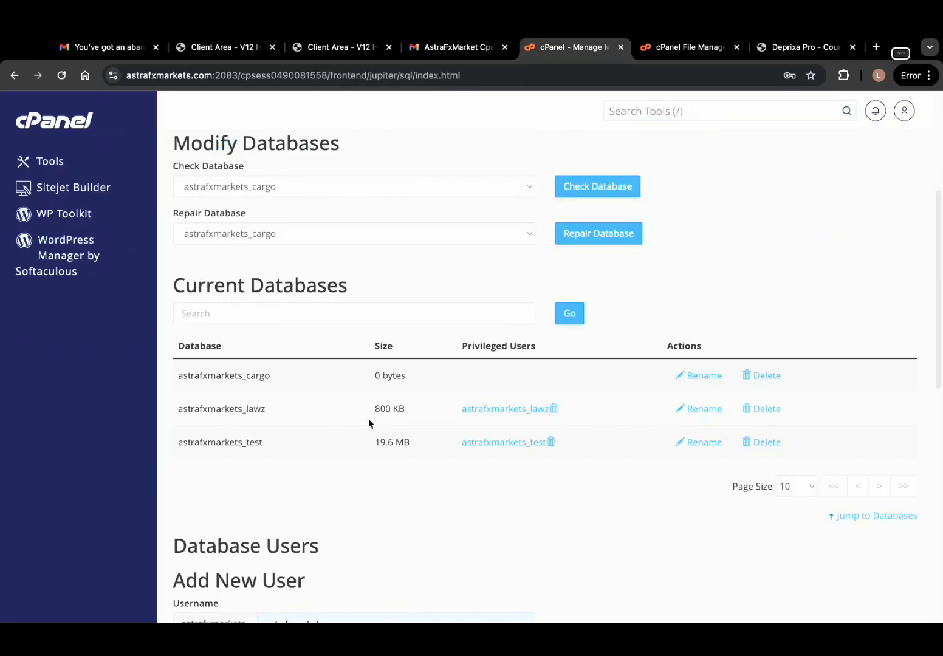
scroll(368, 419, down, 4)
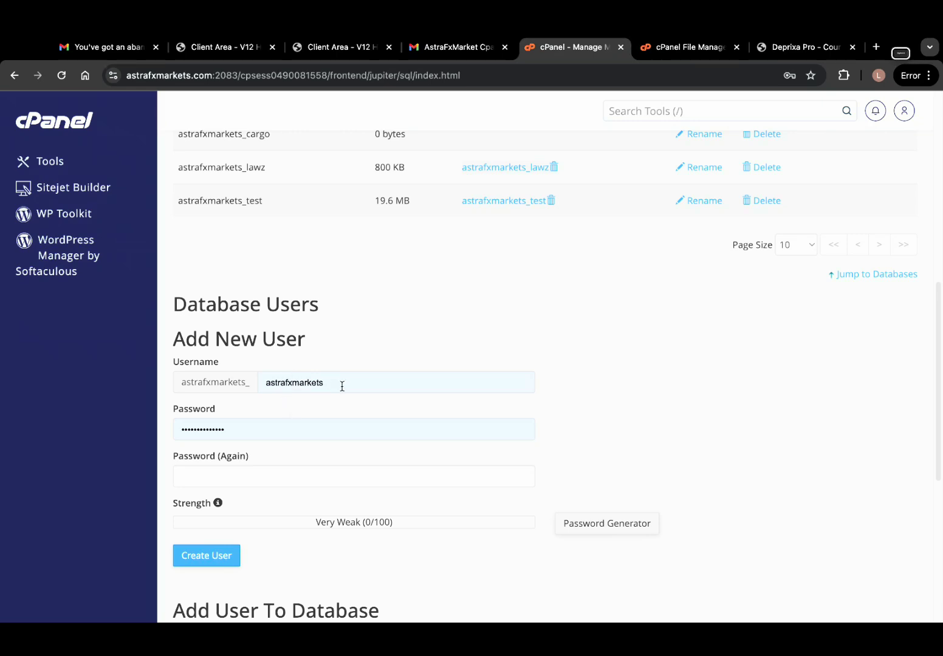
scroll(272, 404, down, 6)
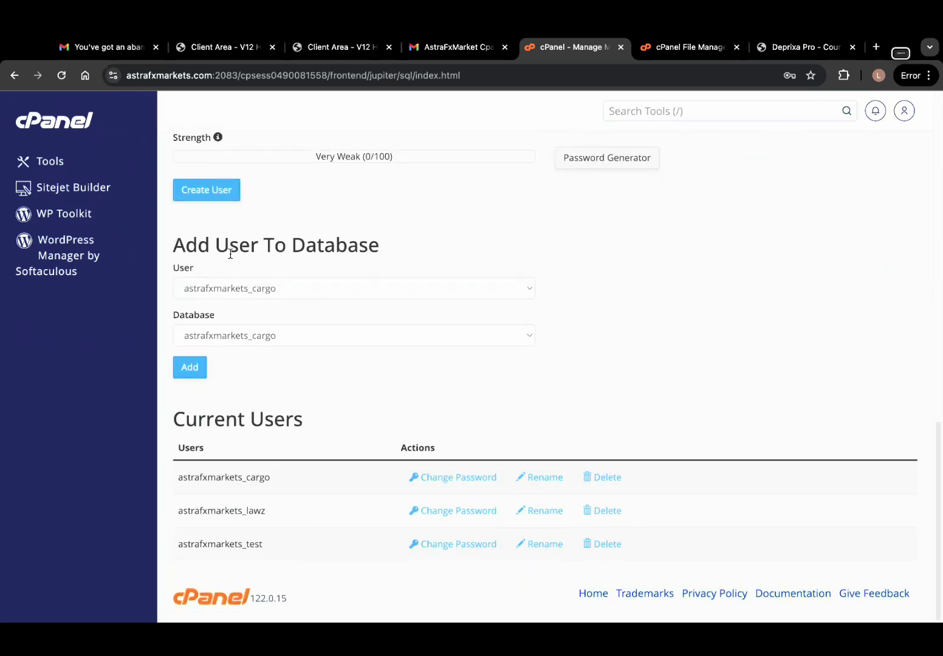
click(296, 285)
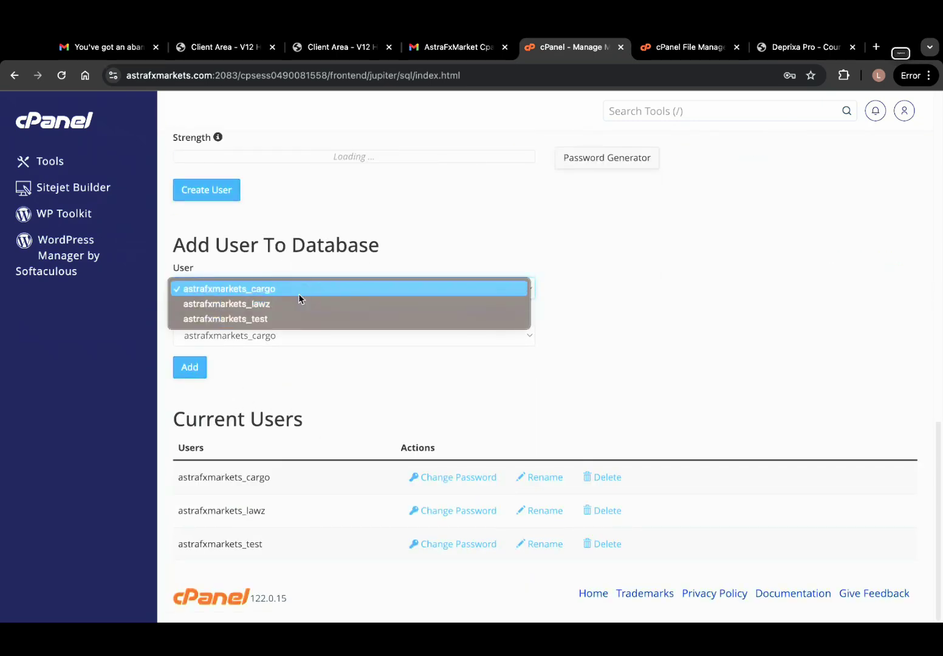
click(297, 290)
click(288, 336)
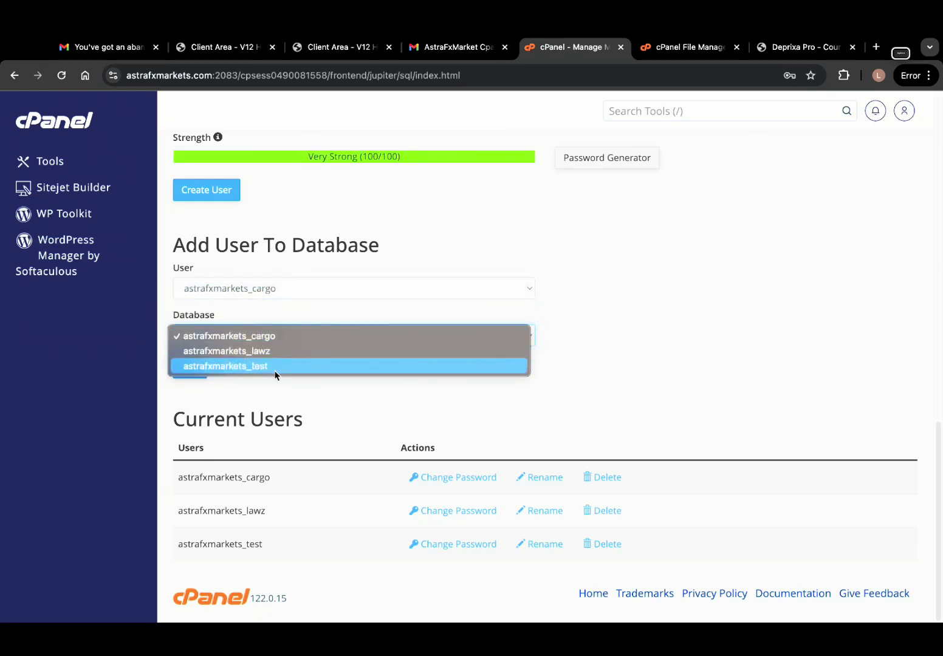
click(277, 337)
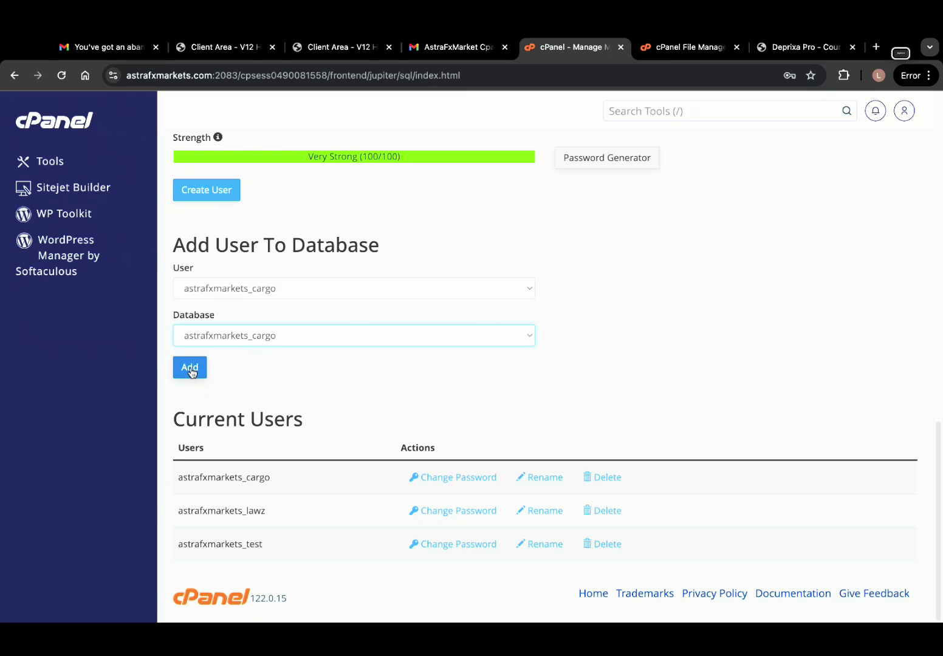
click(189, 368)
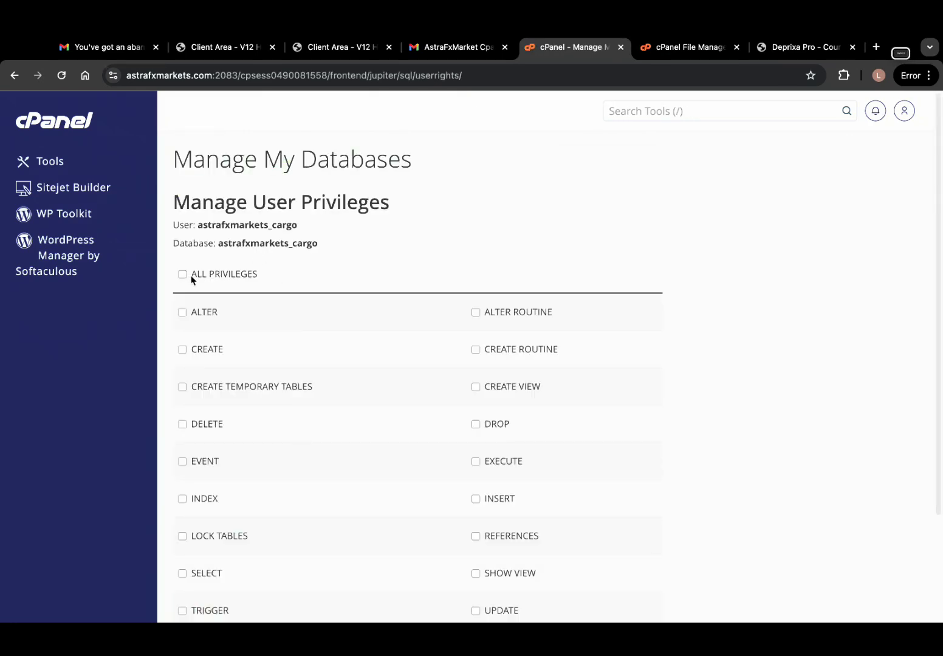
Grant the user astrafxmarkets_cargo all privileges on the astrafxmarkets_cargo database and save the changes.
click(185, 275)
scroll(234, 380, down, 3)
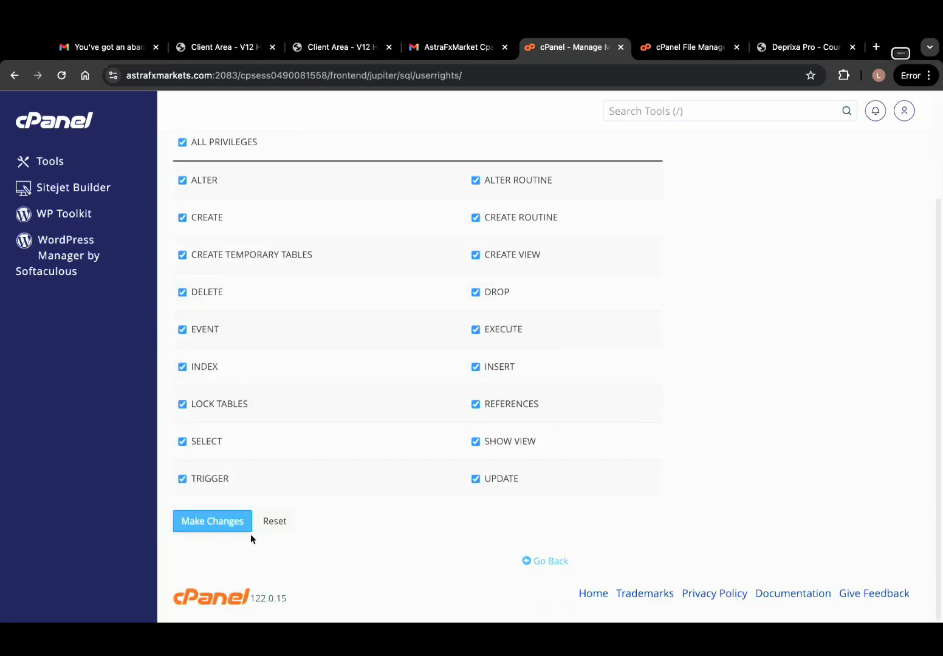
click(221, 521)
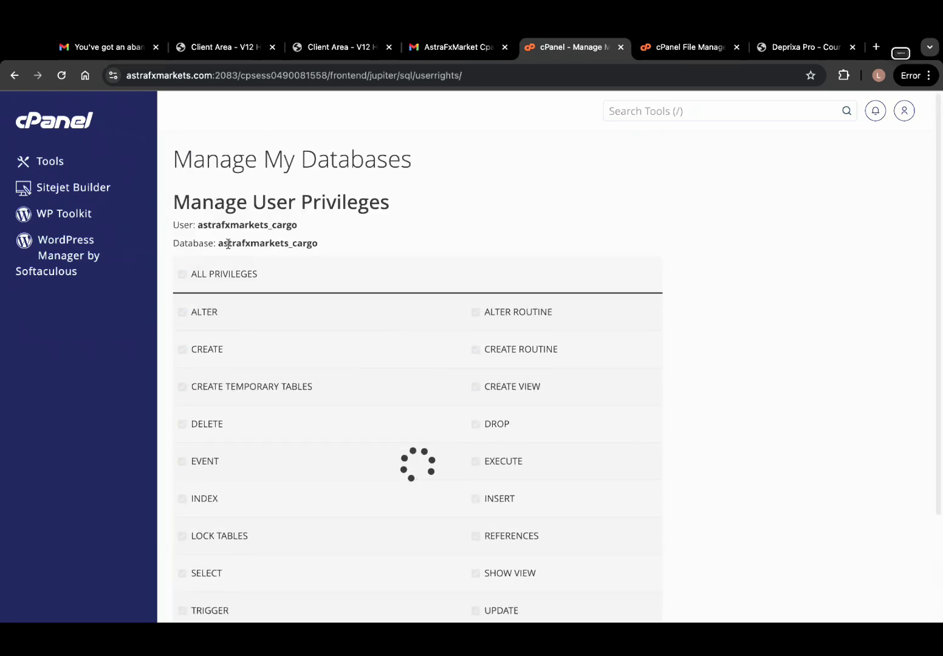
Copy the name astrafxmarkets_cargo from cPanel into the Database Username and Database Name fields of the Deprixa Pro installation wizard.
drag(218, 244, 330, 246)
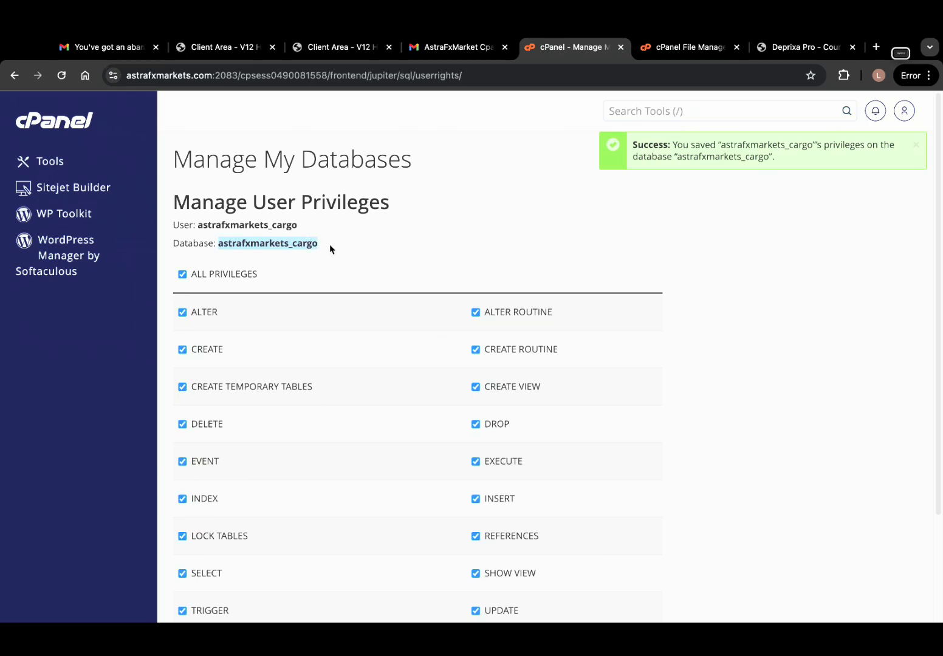
right_click(270, 244)
click(293, 271)
click(779, 49)
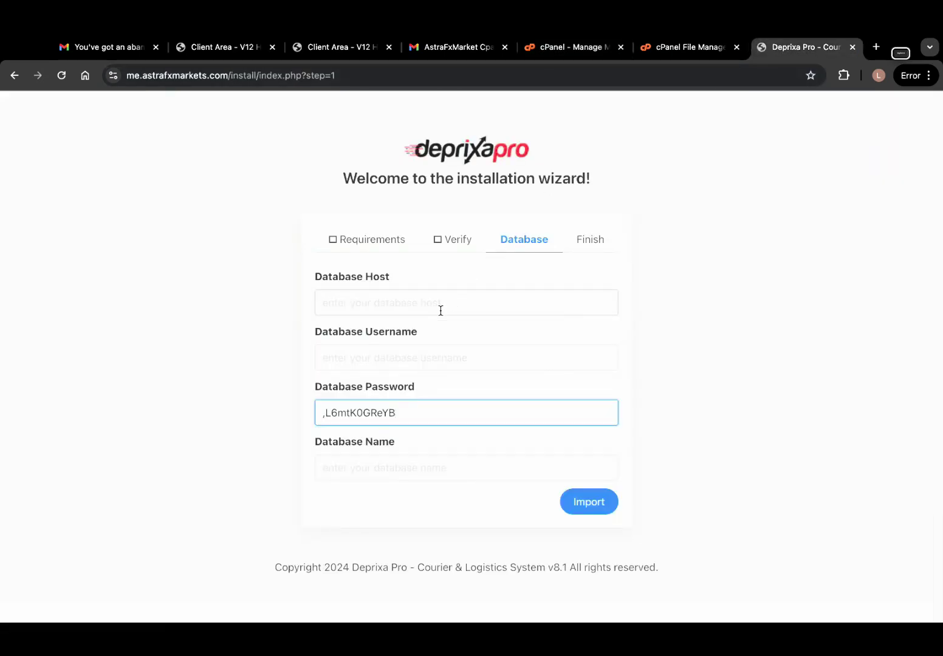
click(392, 356)
key(super+v)
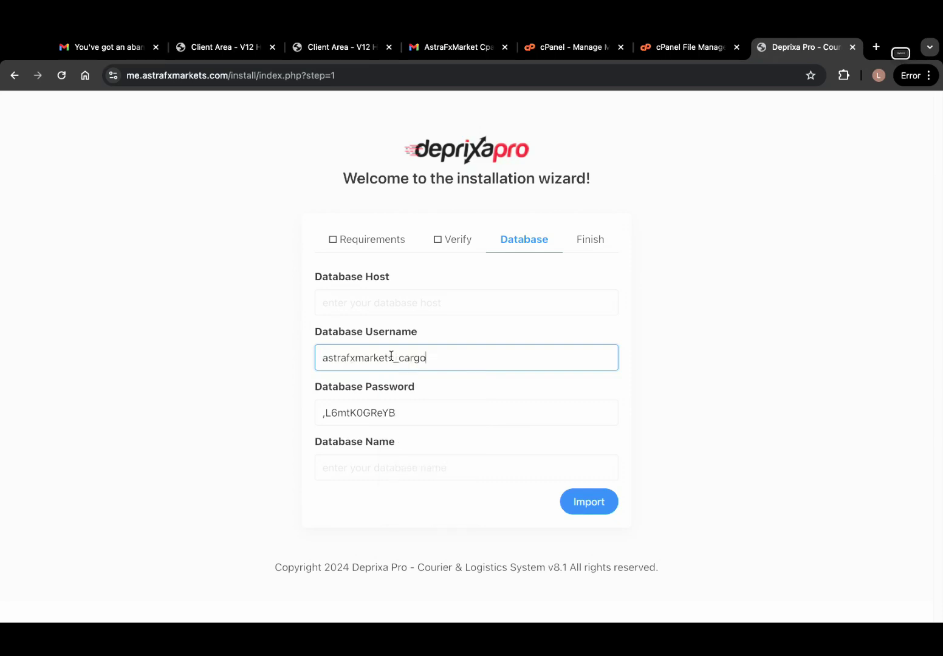
click(382, 473)
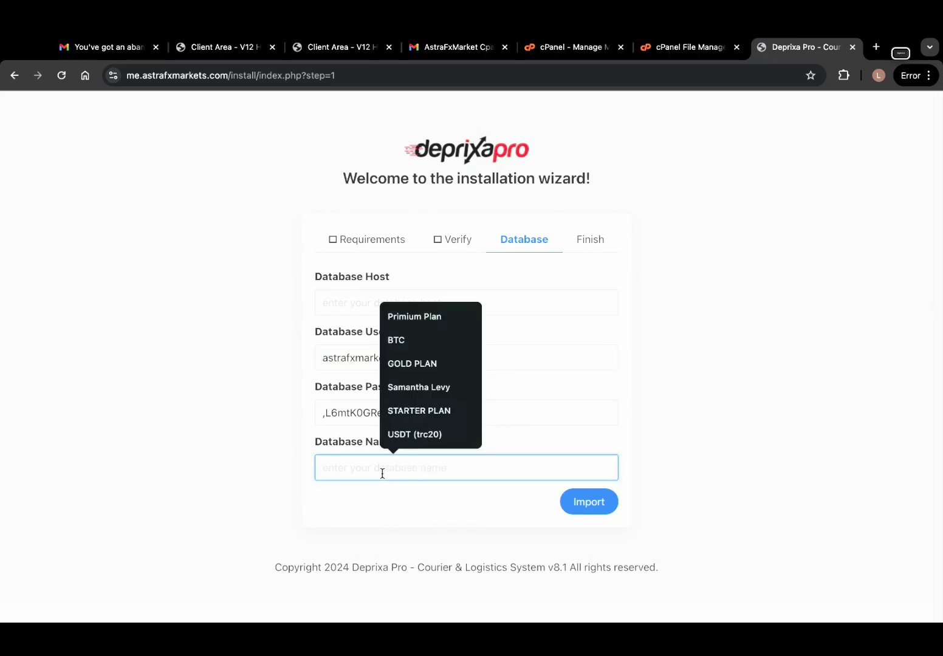
key(super+v)
Set the database host to localhost, import the database and proceed to the wizard's Finish stage.
click(463, 314)
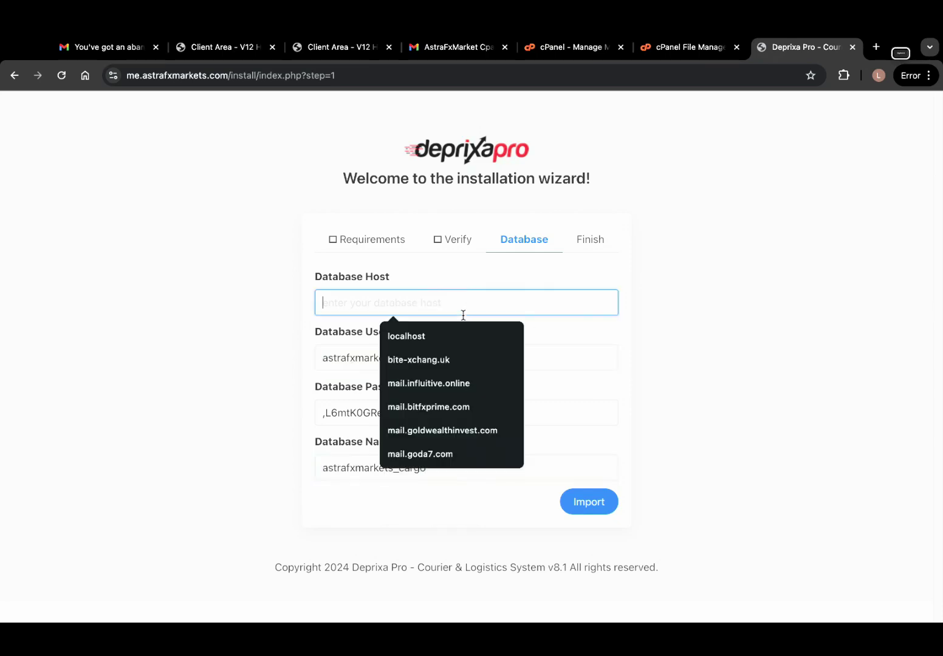
click(437, 336)
click(585, 506)
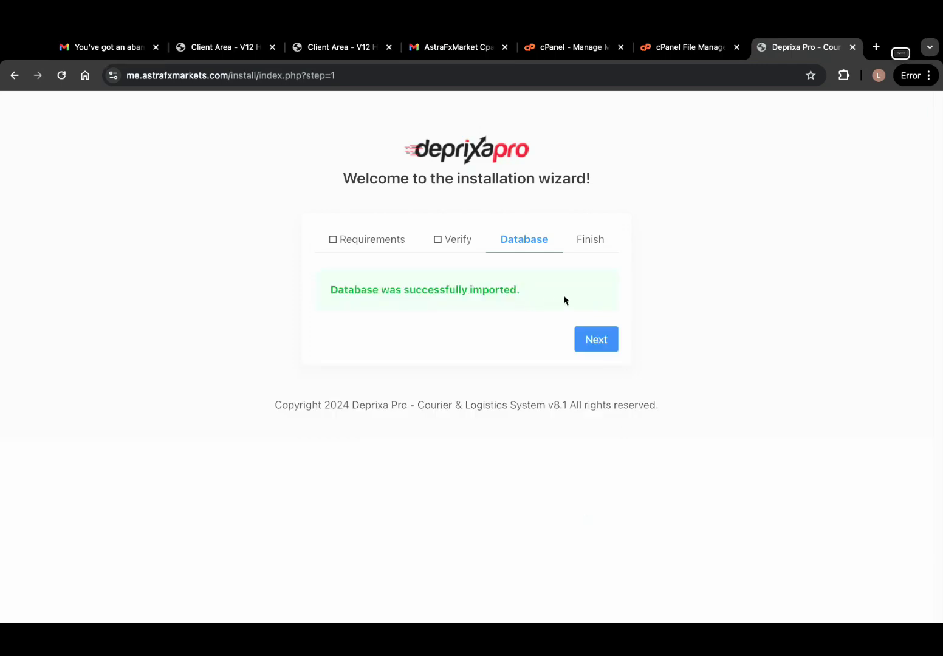
click(601, 342)
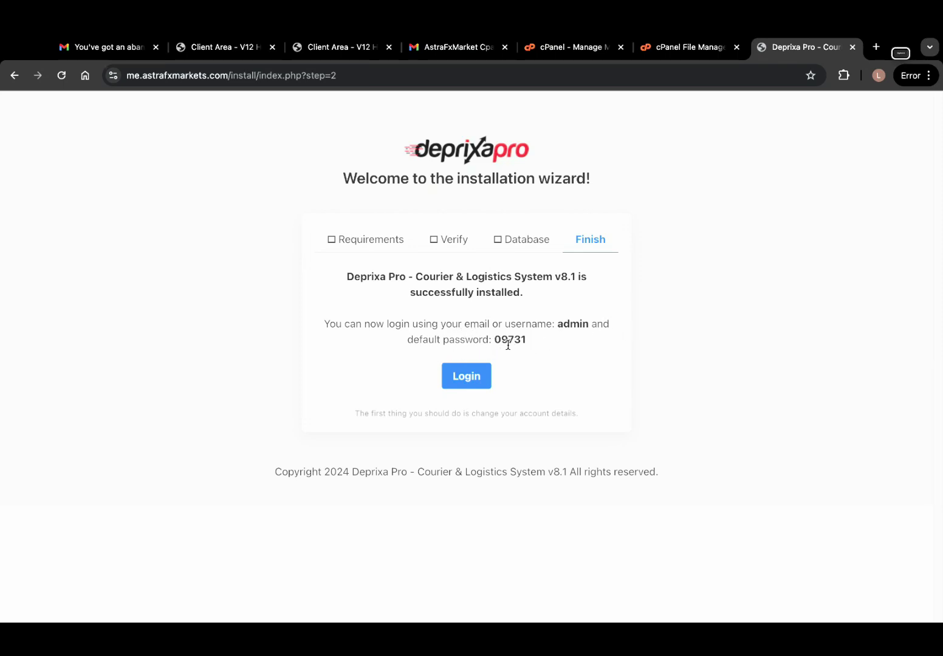
Open the Deprixa Pro login link in a new browser tab and go to its control panel.
right_click(468, 381)
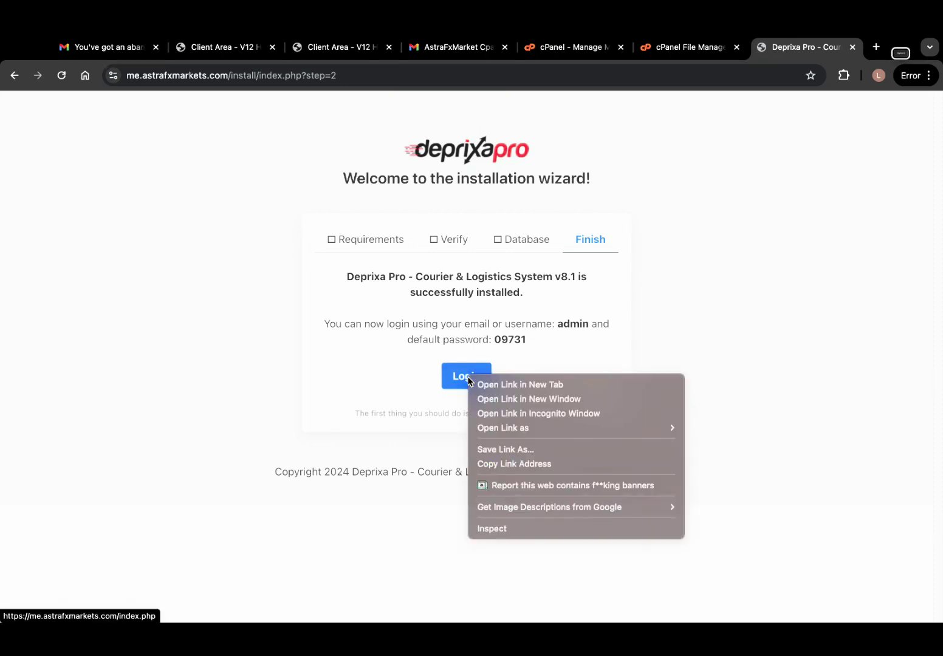
click(522, 386)
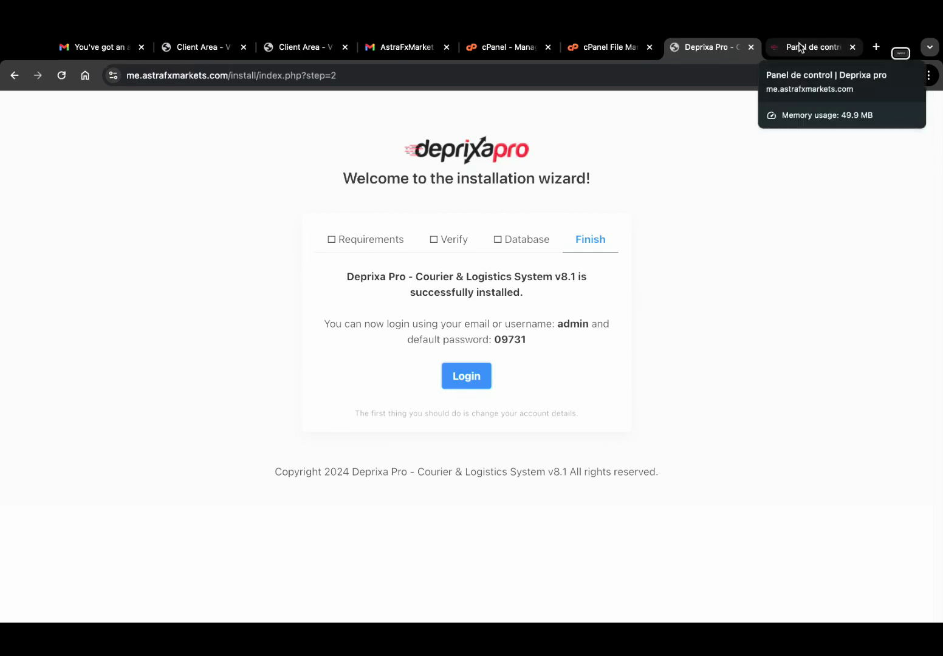
click(801, 48)
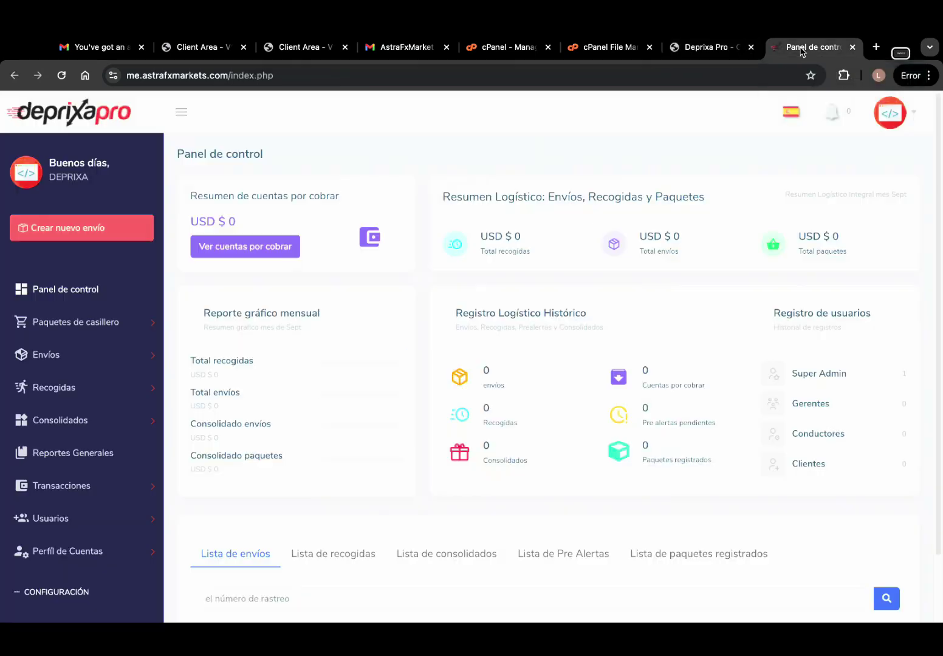
click(692, 51)
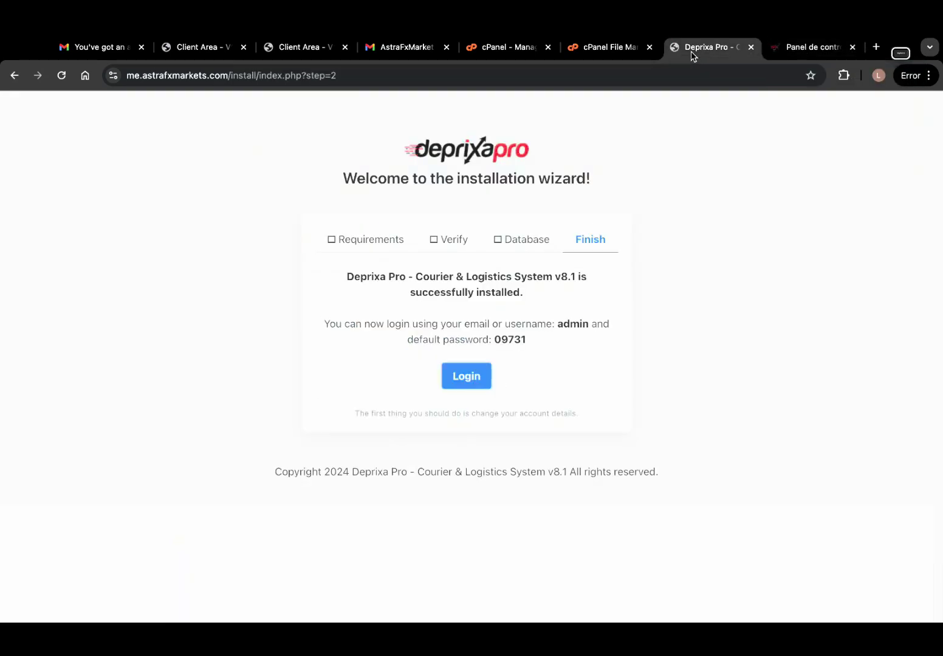
click(796, 55)
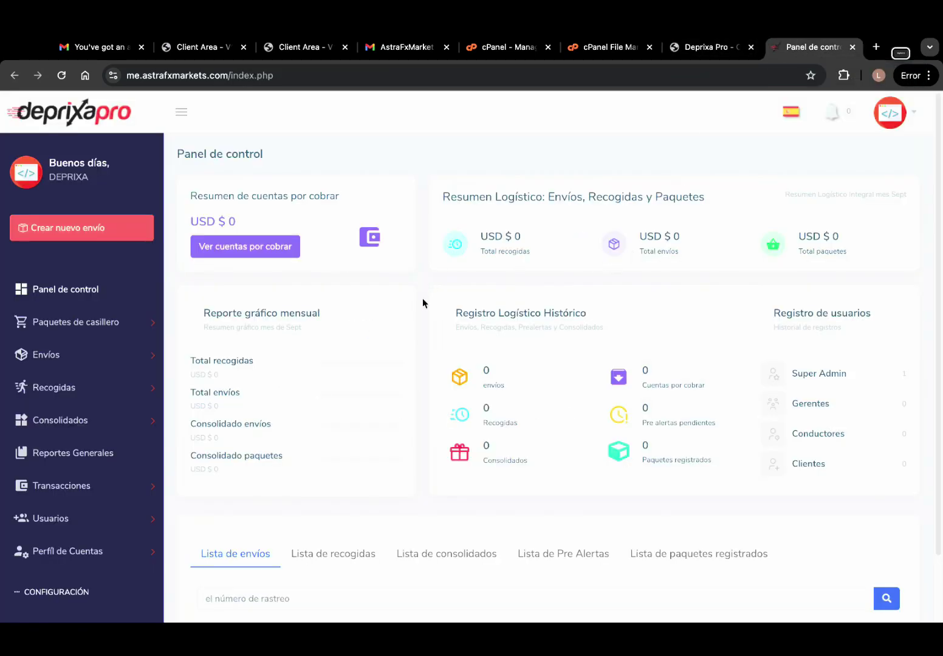
Examine the Deprixa Pro dashboard summaries, its main navigation entries and the options under Configuración.
scroll(424, 305, down, 2)
scroll(428, 336, up, 2)
scroll(524, 328, down, 3)
scroll(524, 329, up, 3)
scroll(24, 493, down, 1)
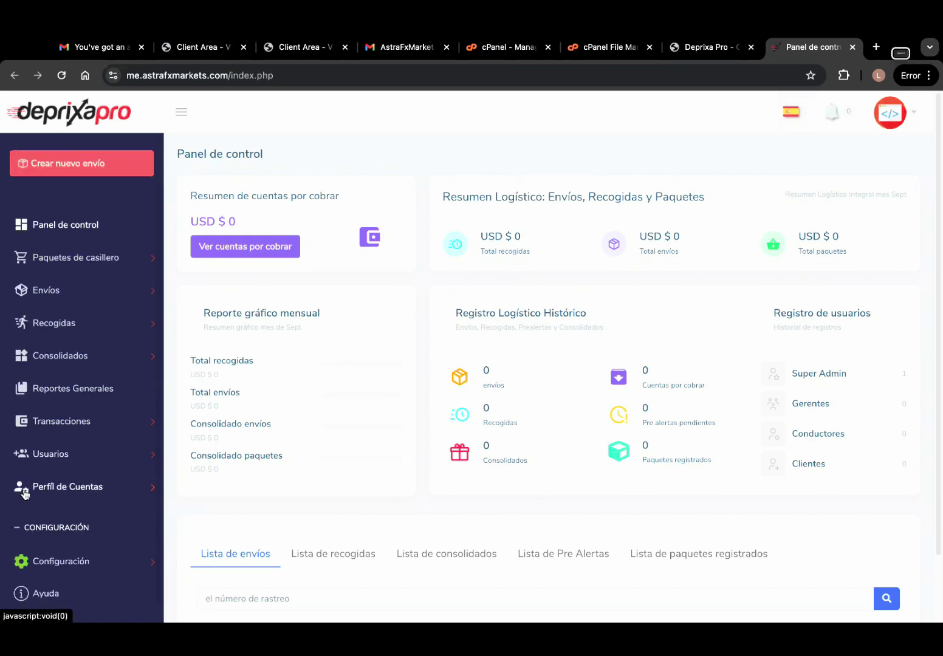
click(62, 564)
scroll(67, 593, down, 3)
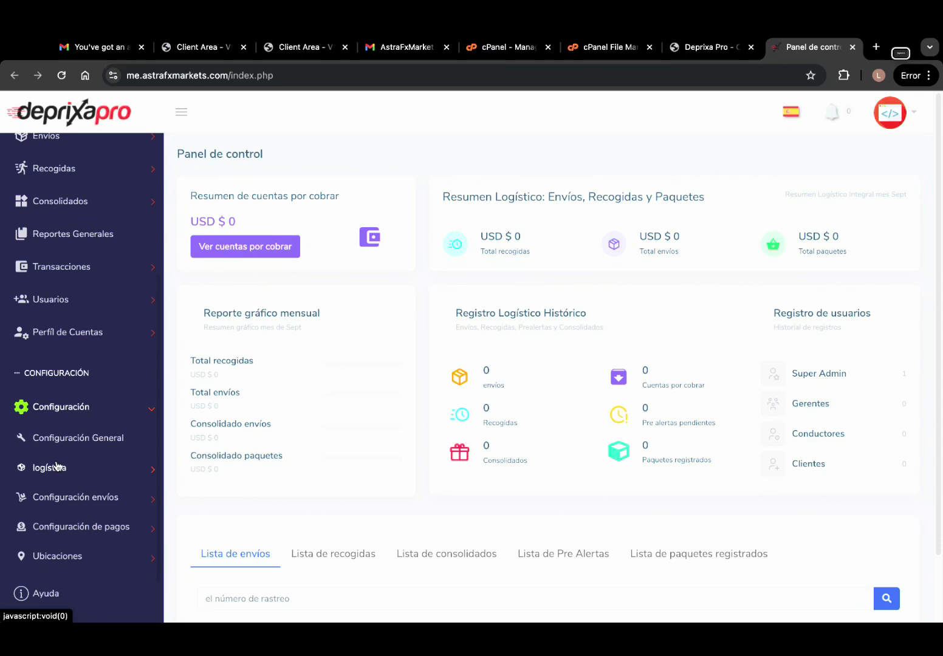
scroll(327, 330, down, 2)
scroll(327, 331, up, 2)
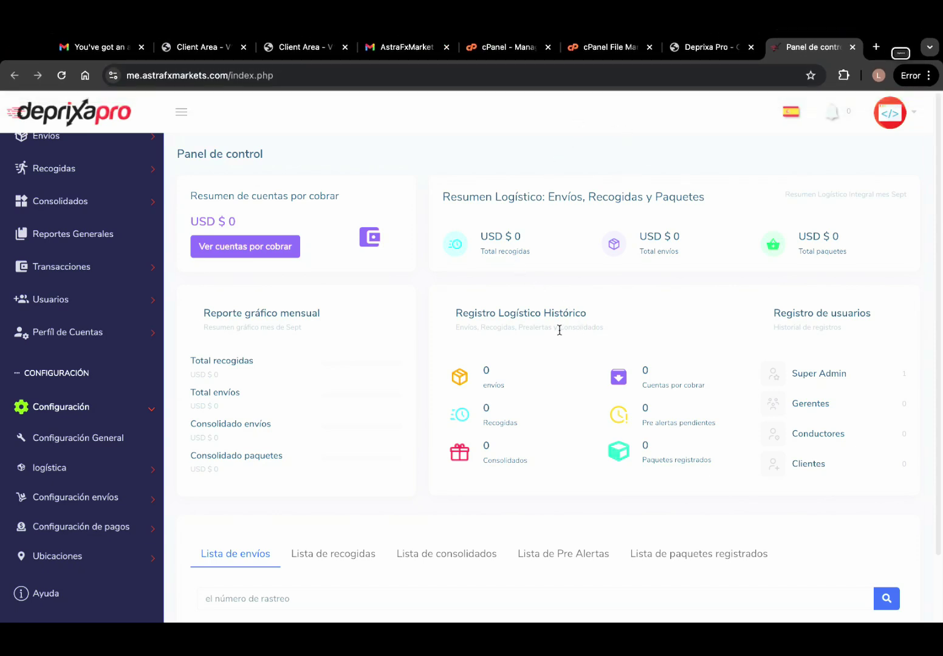
scroll(48, 249, up, 5)
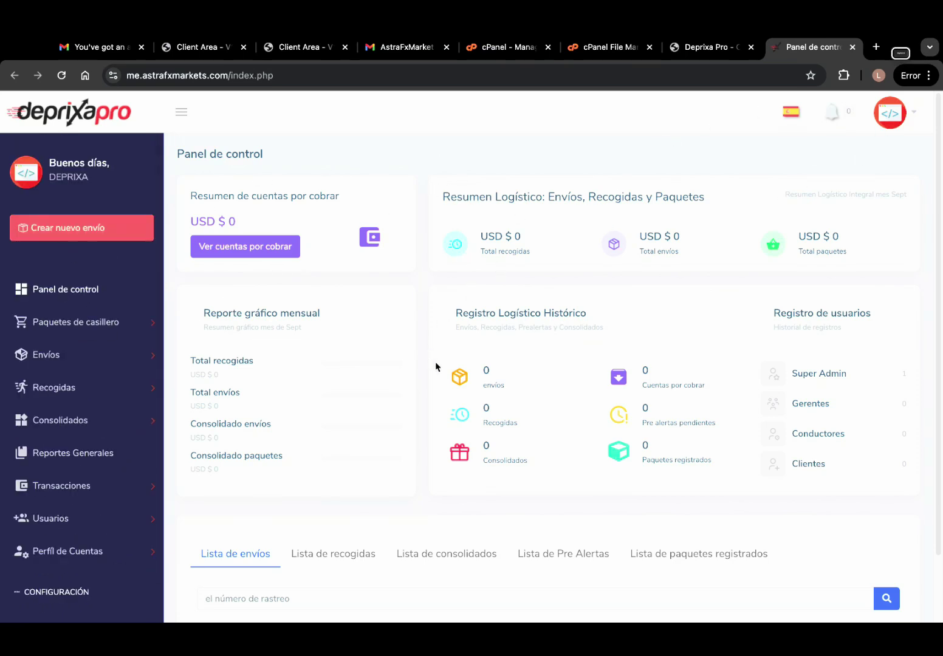
scroll(364, 359, down, 3)
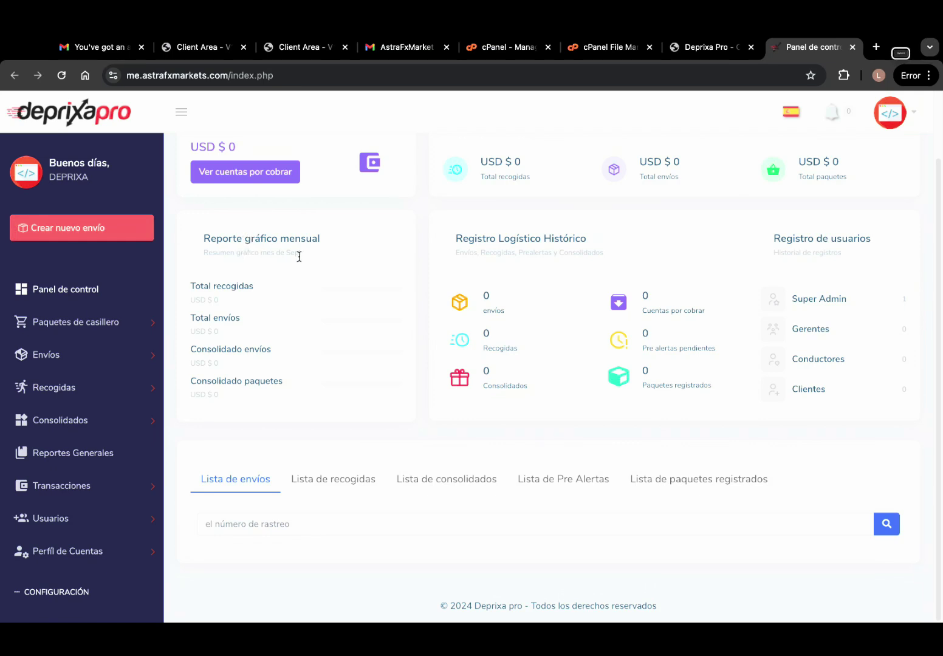
Revisit the finished installation wizard and the cPanel privileges page of the astrafxmarkets_cargo database.
mouse_move(486, 87)
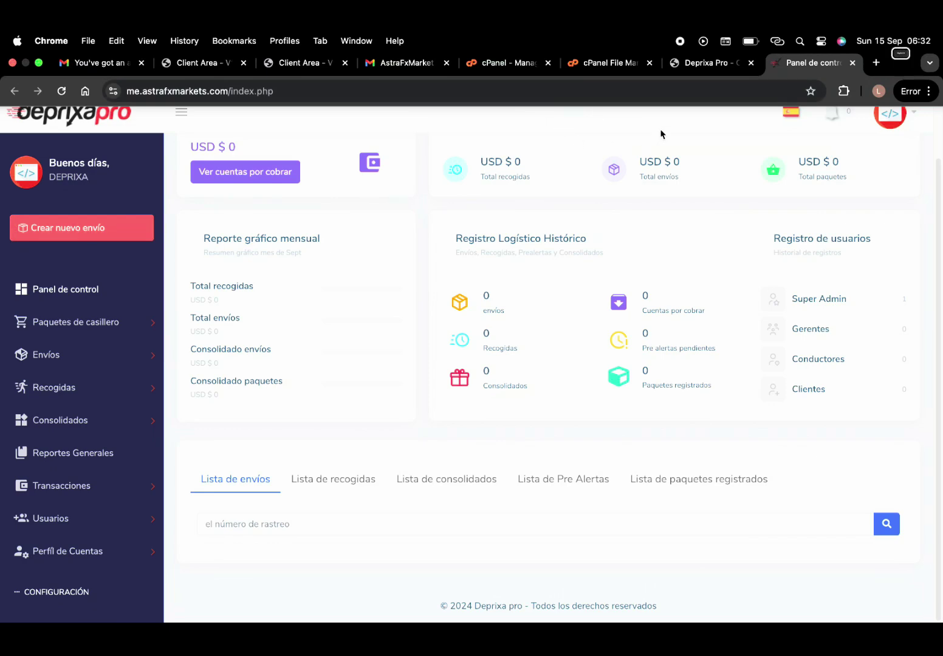
click(694, 65)
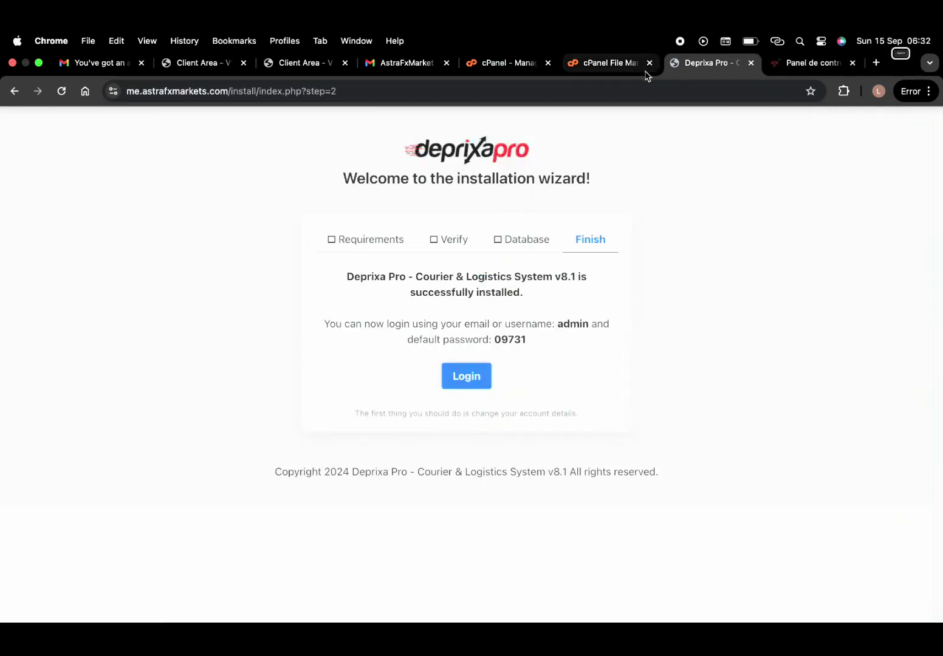
click(600, 68)
click(502, 65)
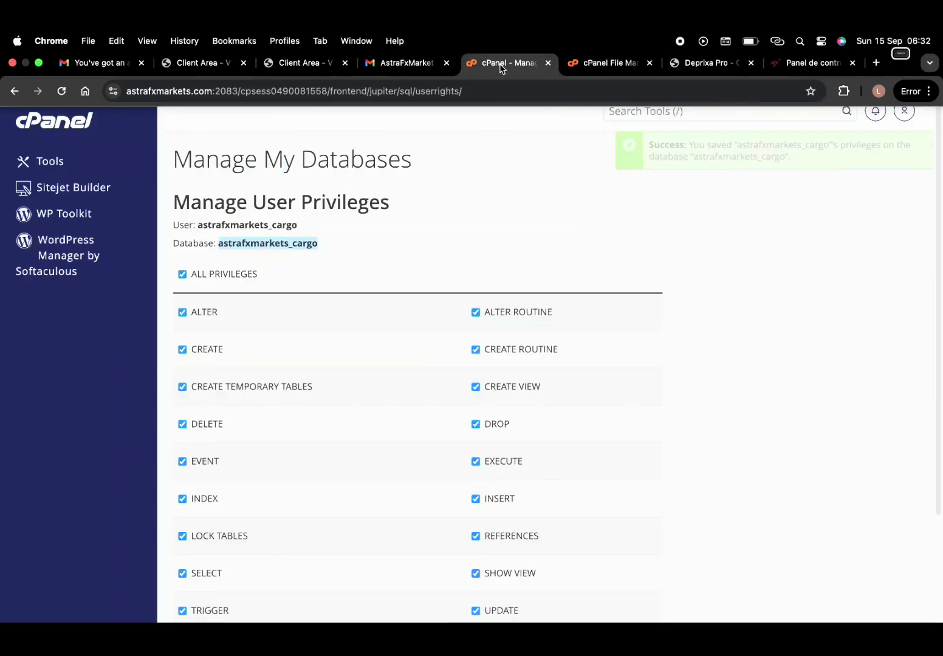